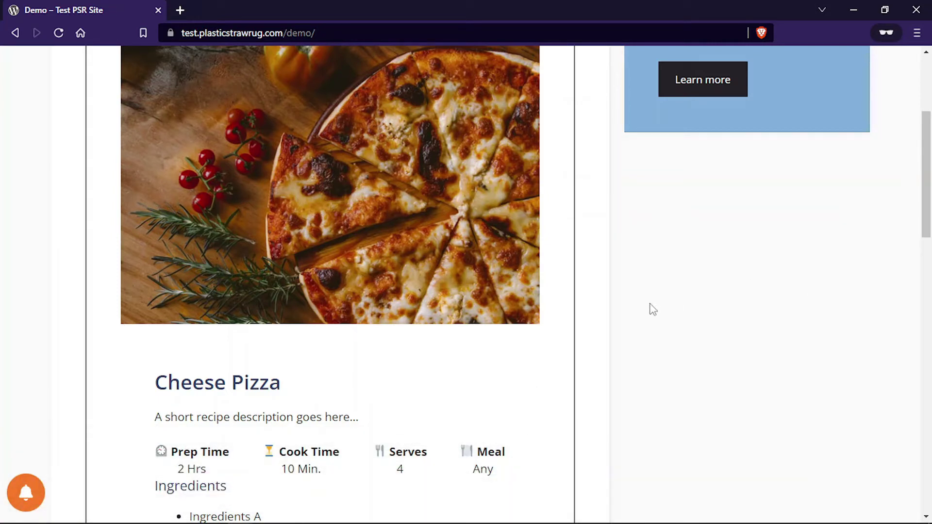
- Review the Cheese Pizza recipe card on the Demo page, including its ingredients, directions and sharing section
scroll(540, 313, down, 8)
scroll(462, 304, up, 3)
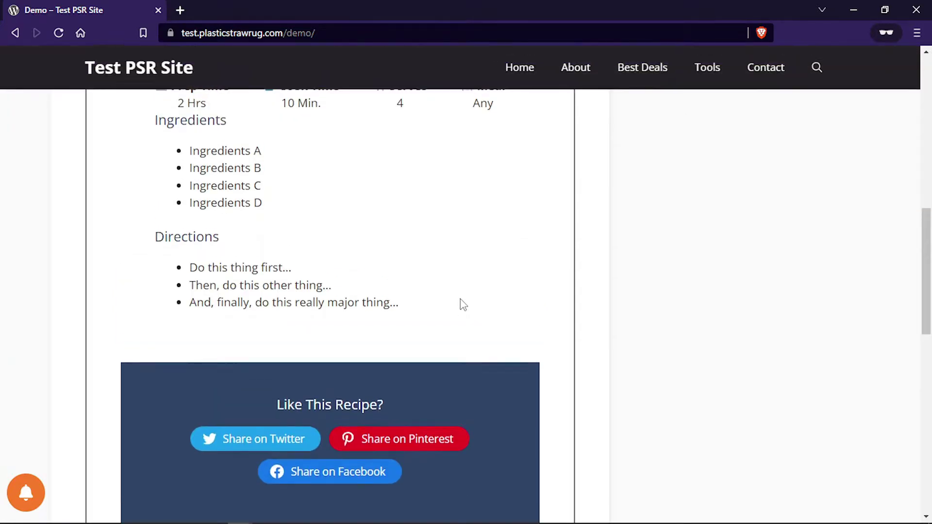
scroll(305, 165, down, 5)
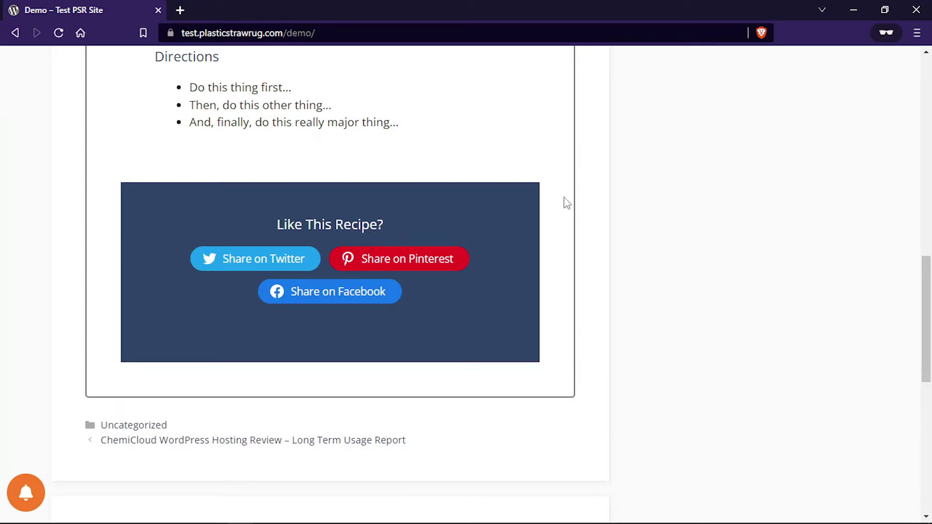
scroll(565, 202, up, 7)
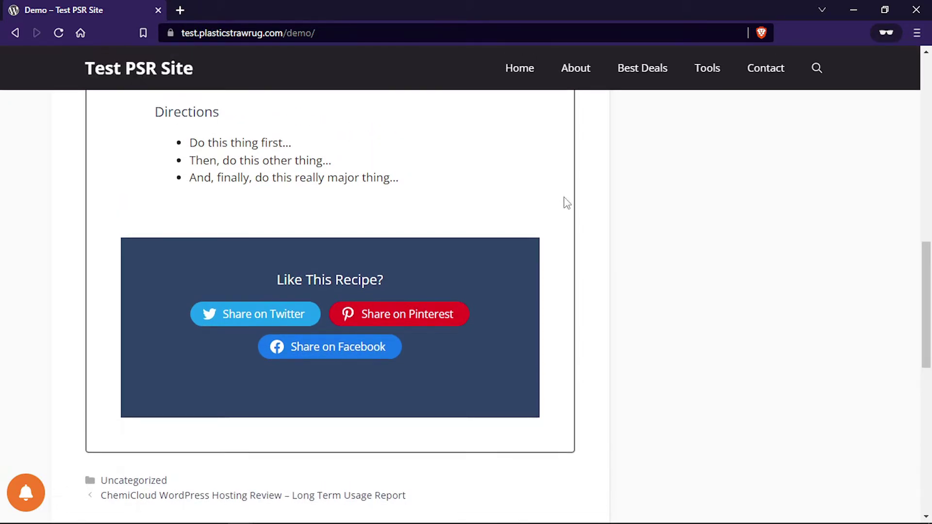
- Switch to the logged-in browser window and open the Test PSR Site admin dashboard
click(886, 10)
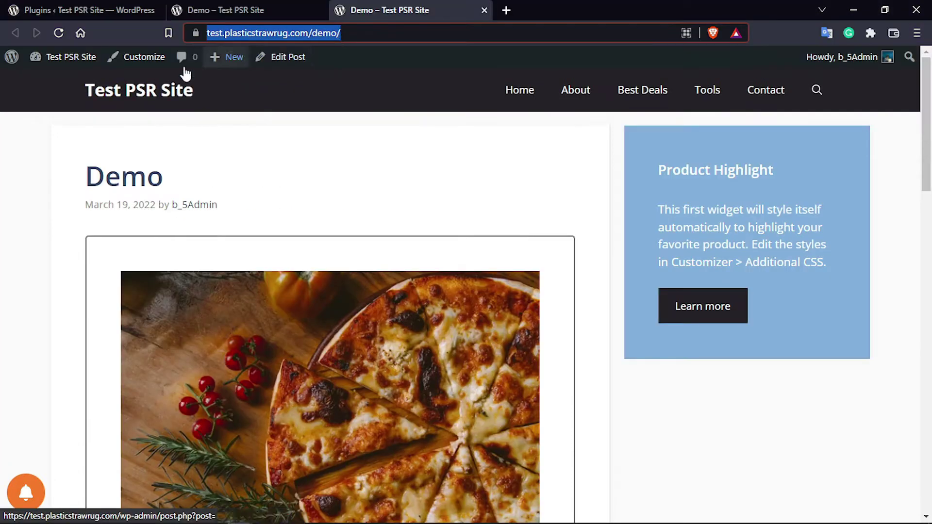
mouse_move(63, 64)
click(57, 83)
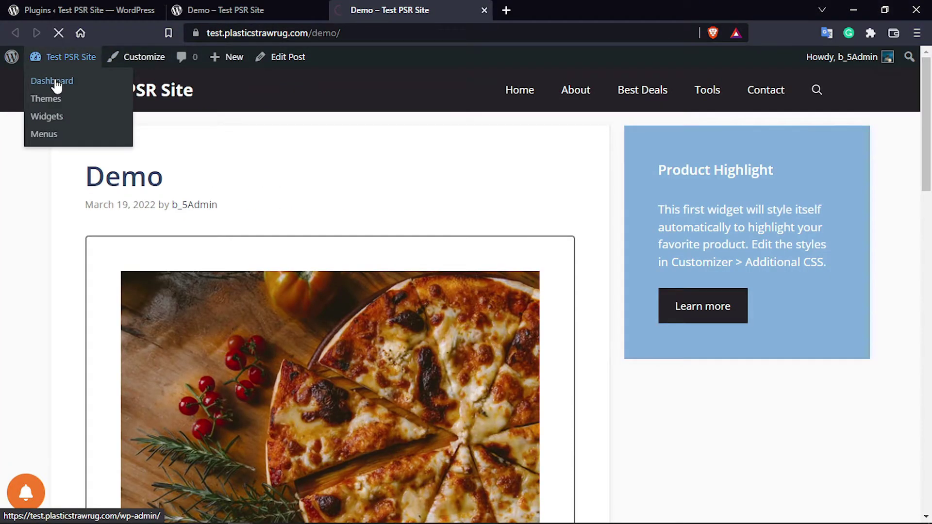
- Create a new post and title it "Recipe Card"
mouse_move(21, 172)
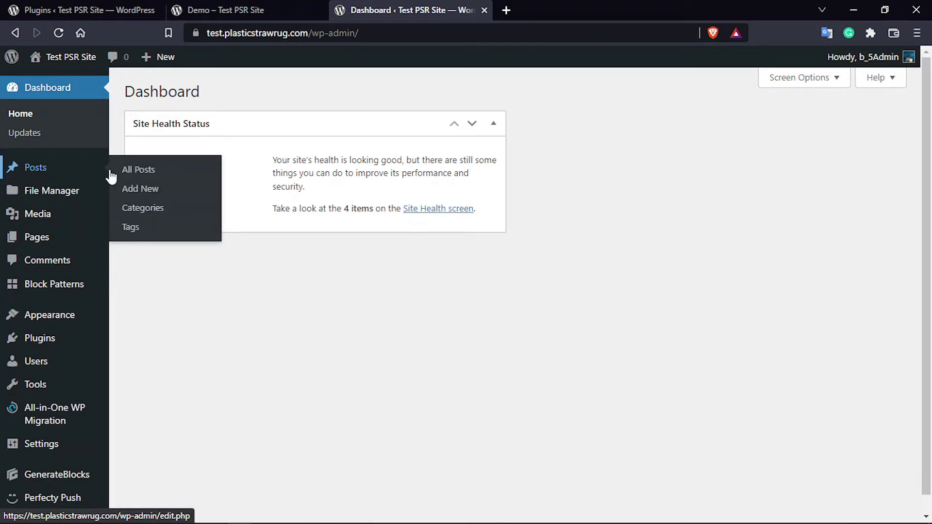
mouse_move(170, 58)
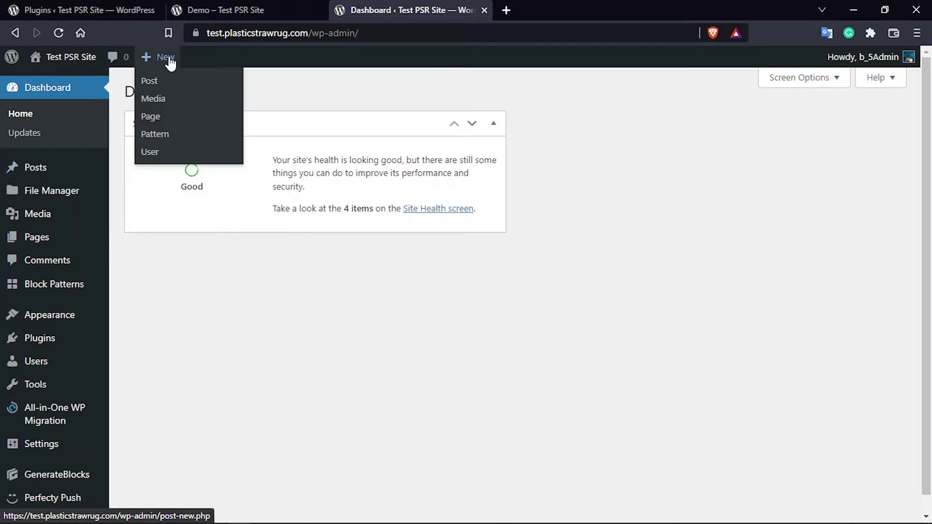
click(160, 87)
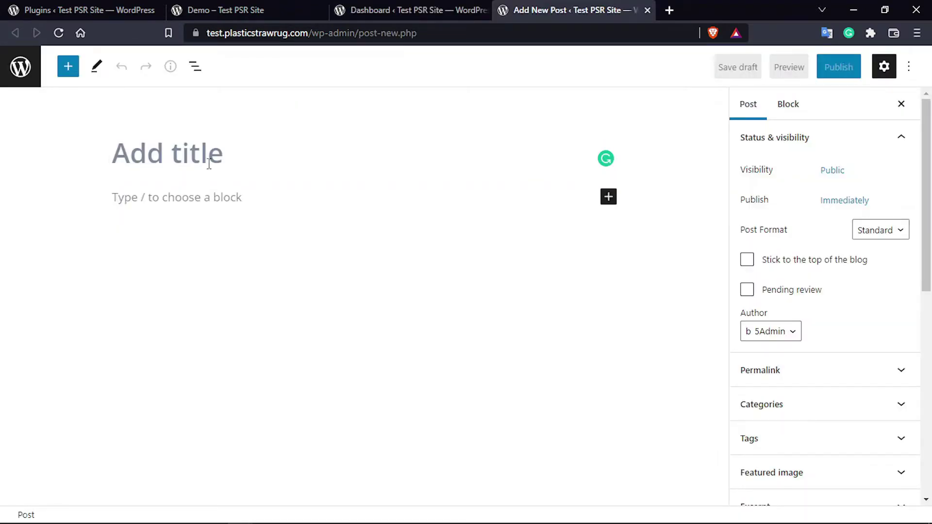
text(Recipe Card)
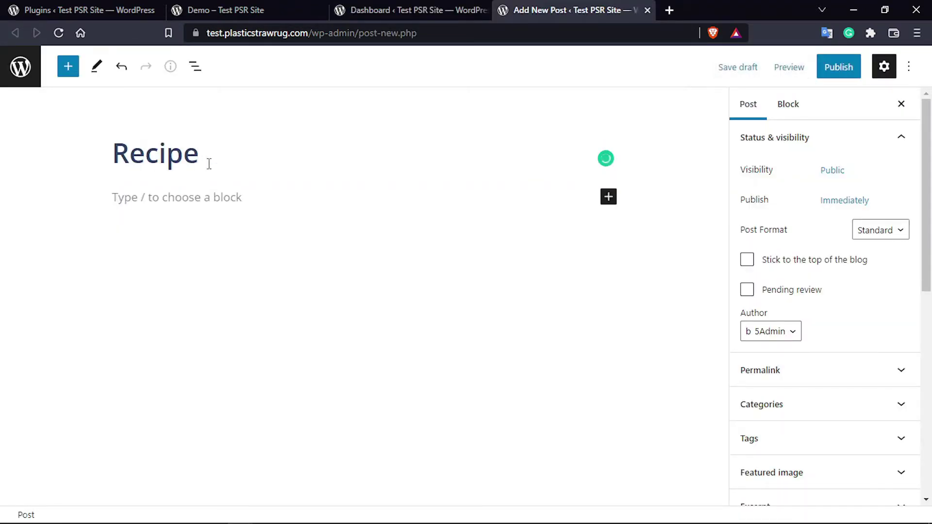
- Check the layout of the recipe card on the Demo page, then return to the new post
click(446, 9)
click(291, 10)
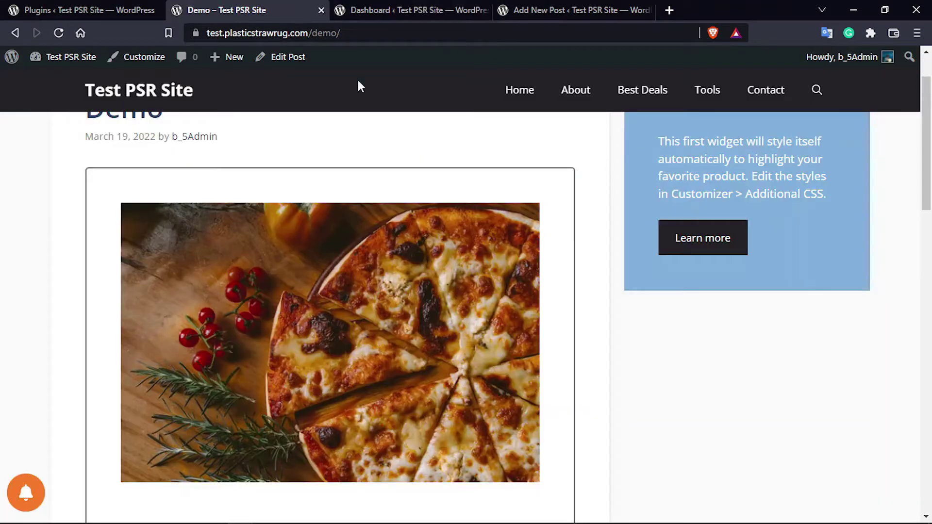
scroll(360, 316, down, 4)
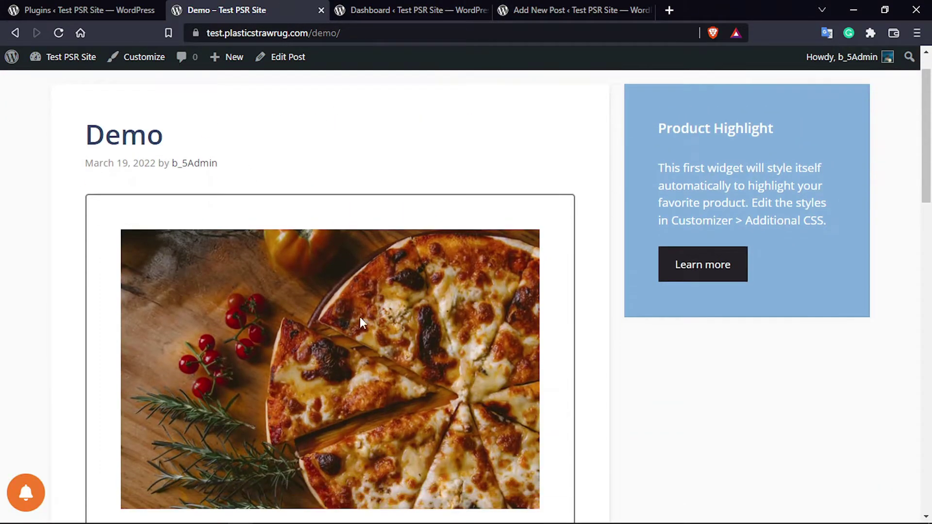
scroll(197, 348, down, 3)
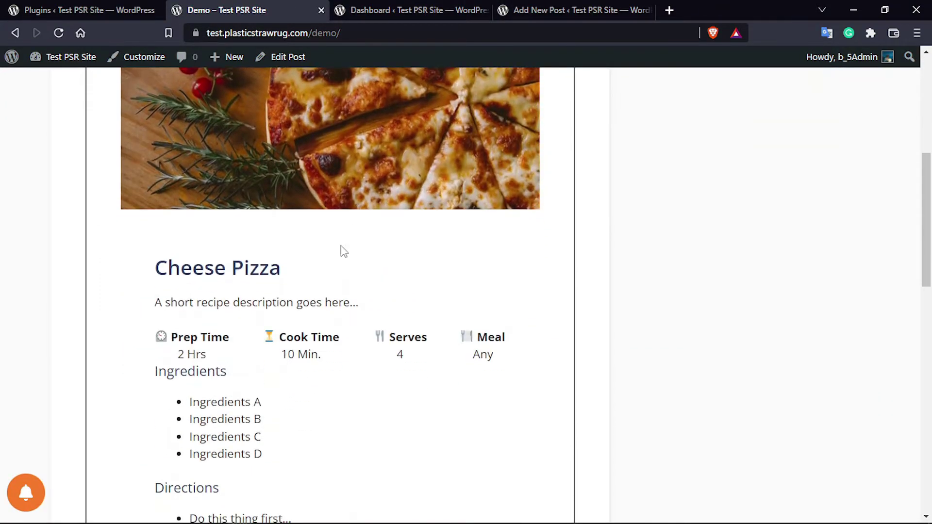
scroll(339, 238, down, 1)
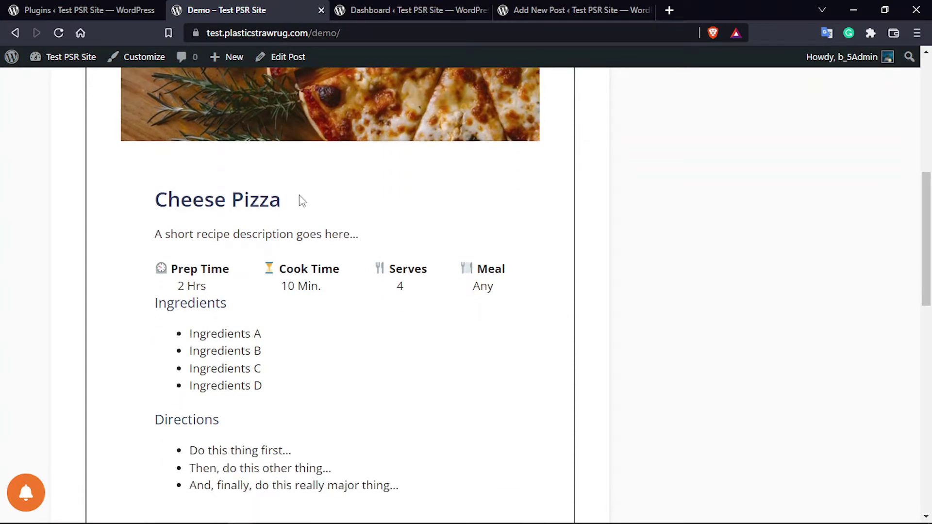
key(ctrl+4)
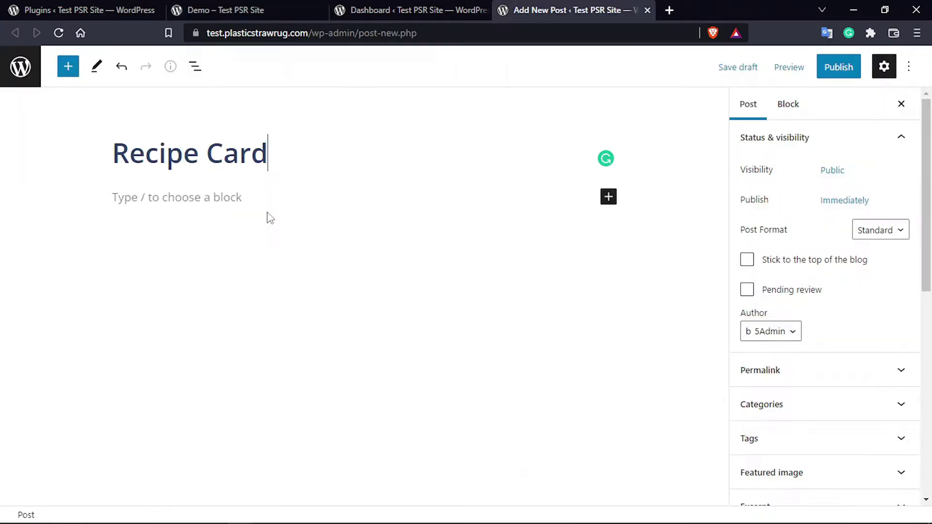
- Insert a Group block below the post title
click(248, 204)
click(151, 154)
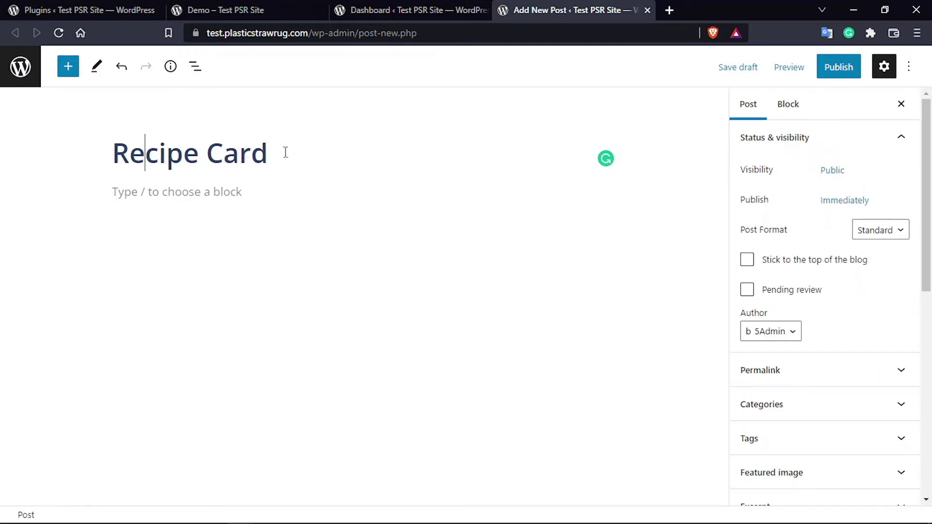
click(608, 207)
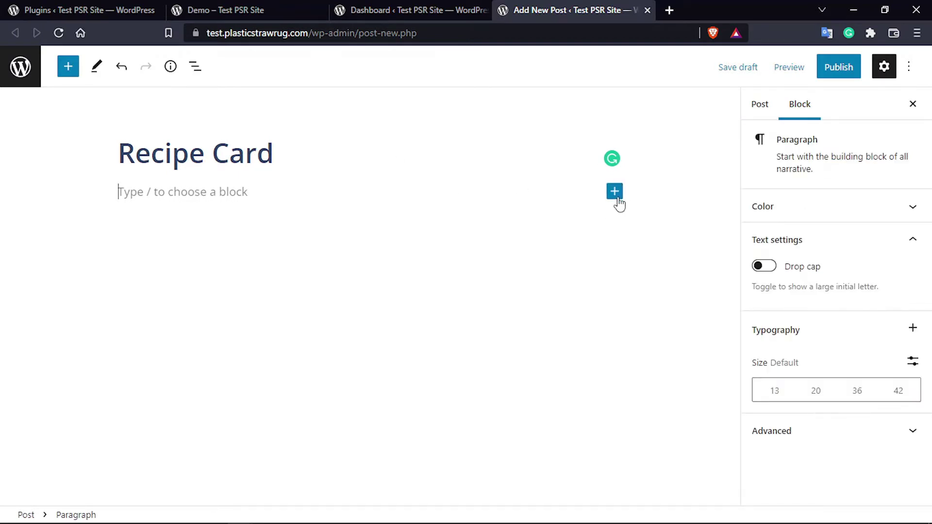
click(616, 193)
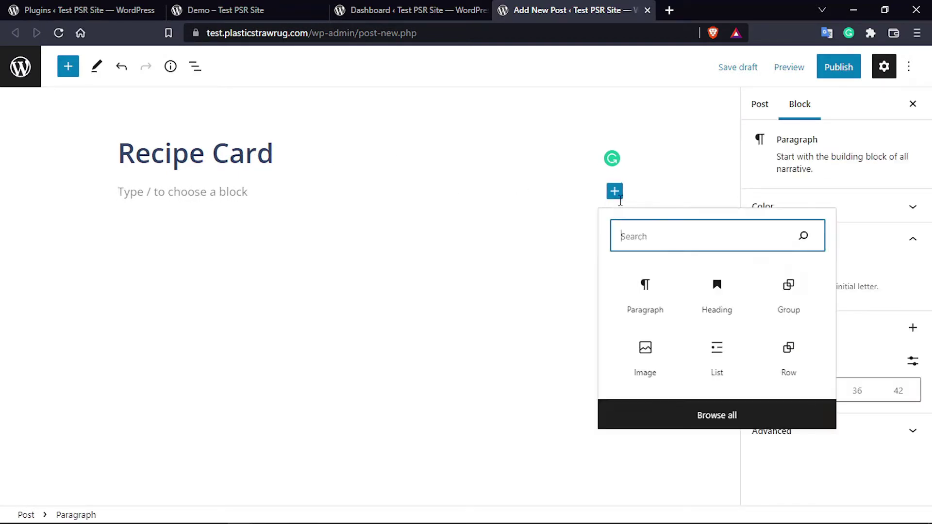
click(783, 308)
- Add an Image block with the pizza photo from the media library inside the group, and show the block list view
click(349, 242)
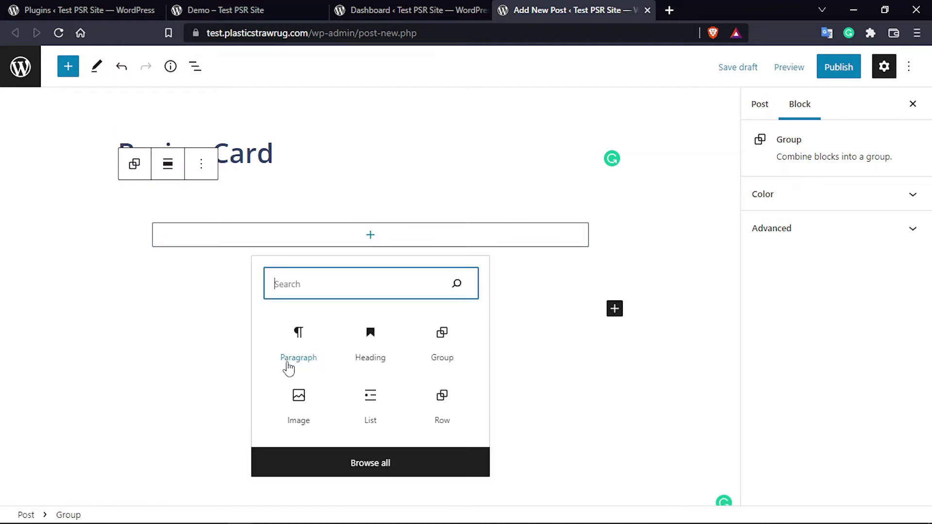
click(295, 410)
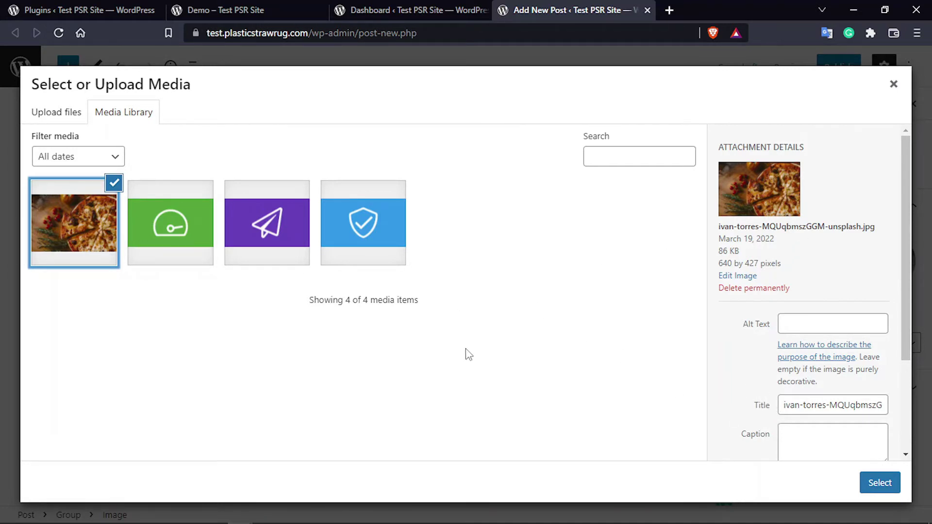
click(872, 487)
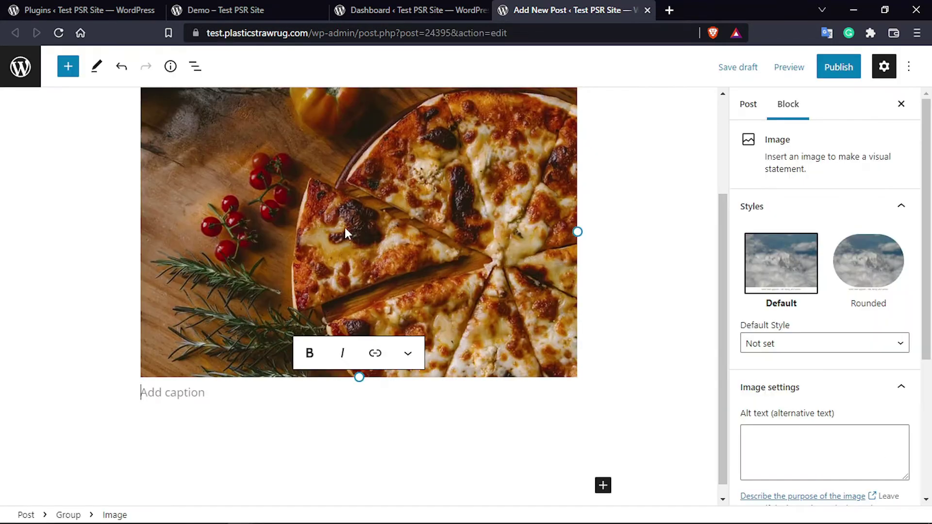
scroll(257, 272, up, 3)
click(195, 67)
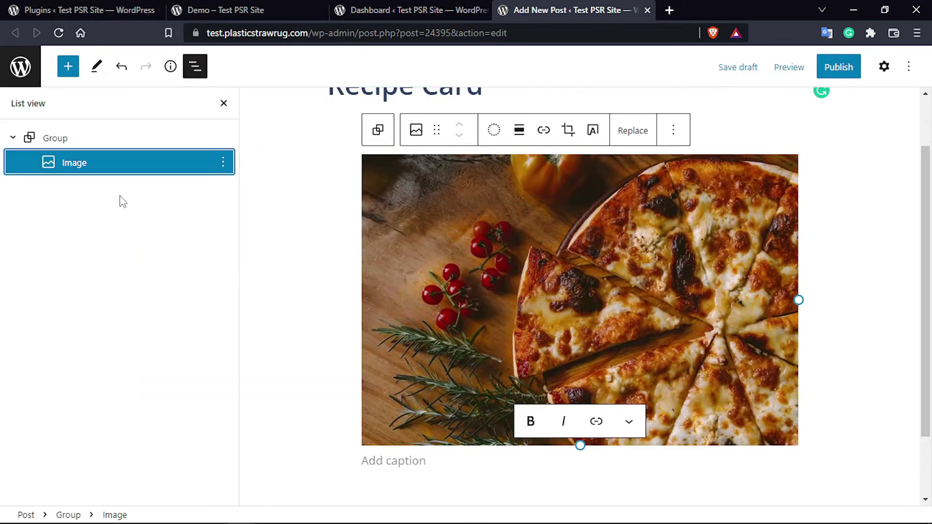
- Add a Heading block below the pizza image with the text "Cheese Pizza"
scroll(509, 255, down, 1)
click(527, 379)
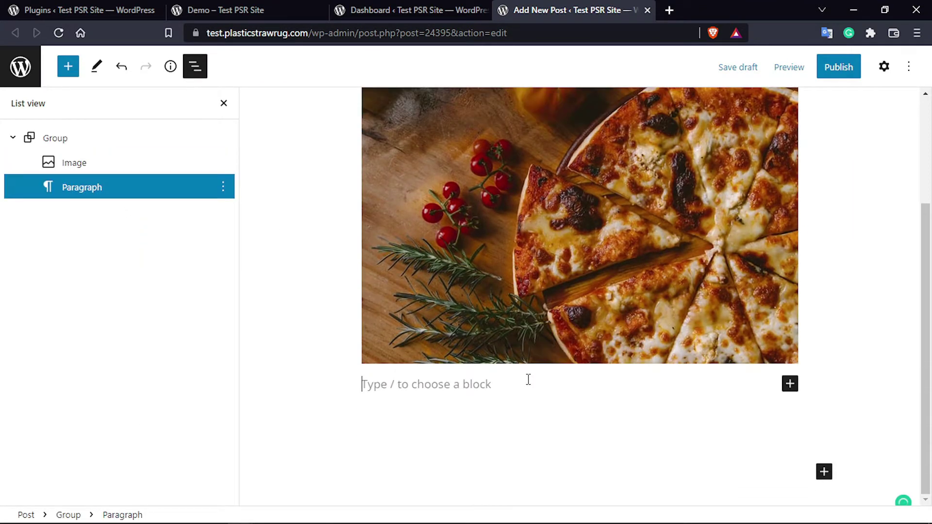
text(/he)
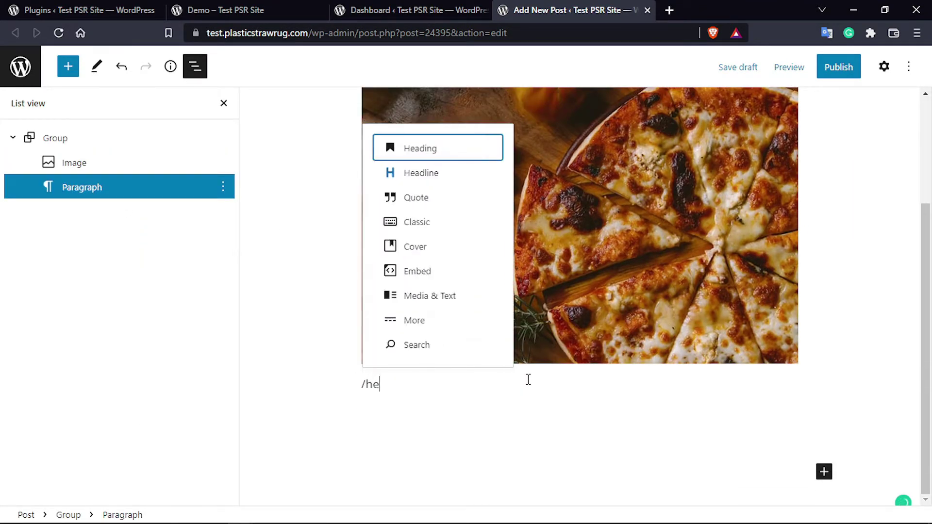
click(416, 150)
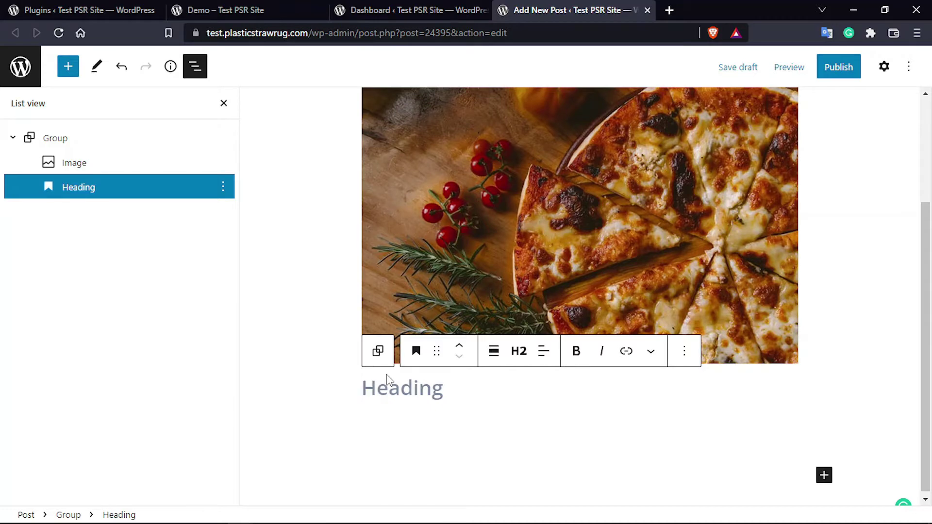
text(Cheese )
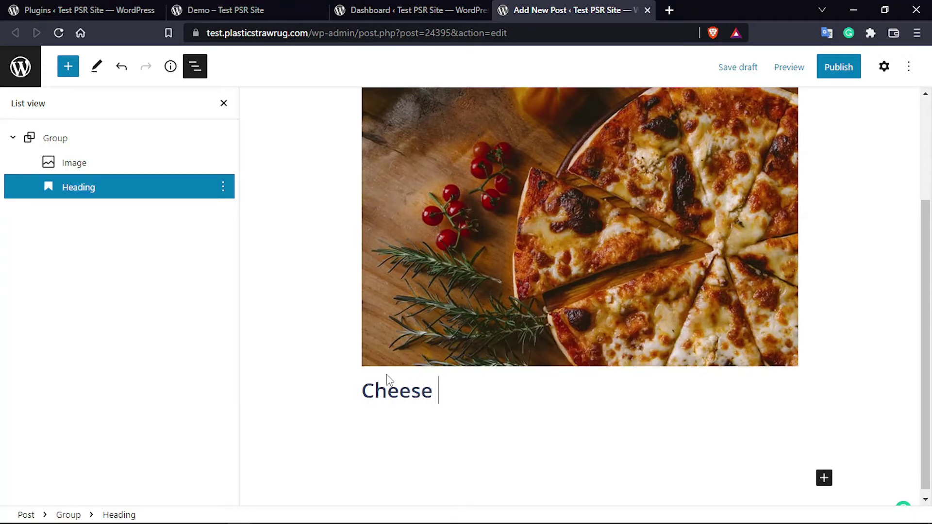
text(Pizza)
- Add a paragraph below the heading reading "Add recipe short descriptions..."
key(Return)
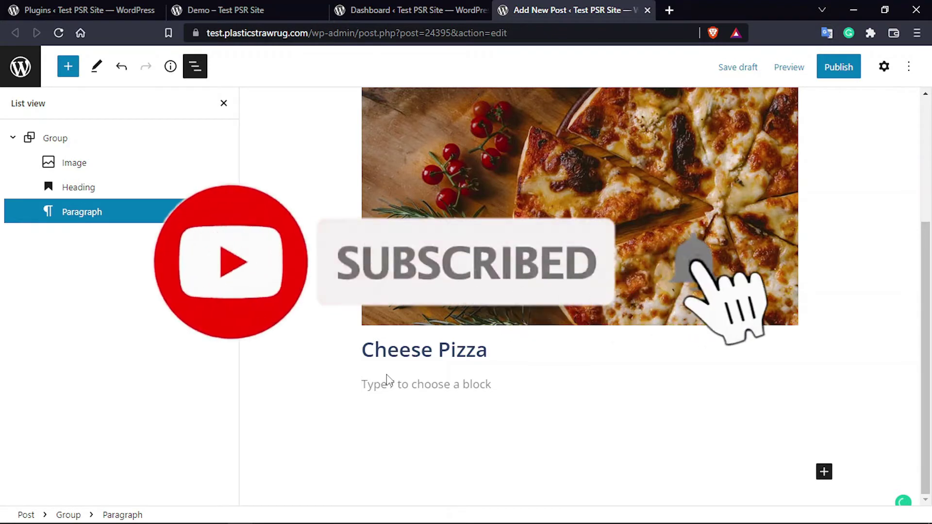
text(Add)
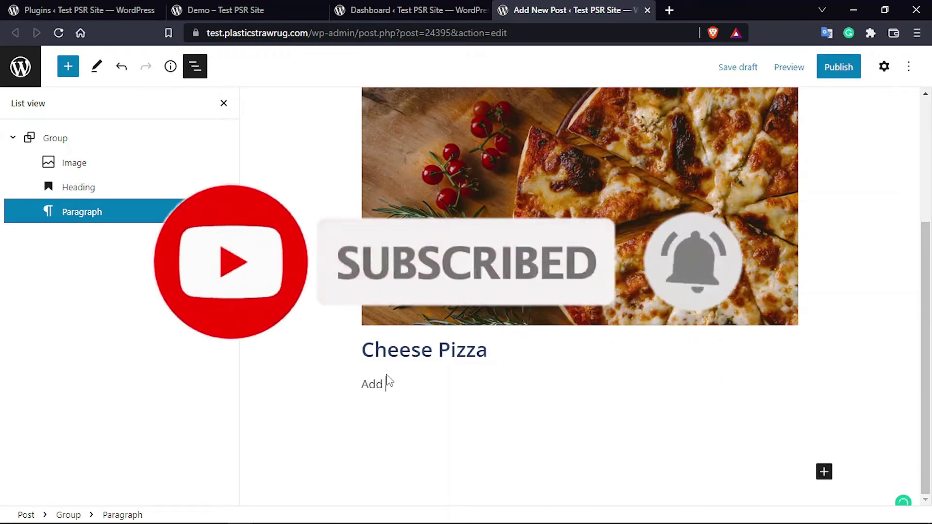
text( recipe short descriptions...)
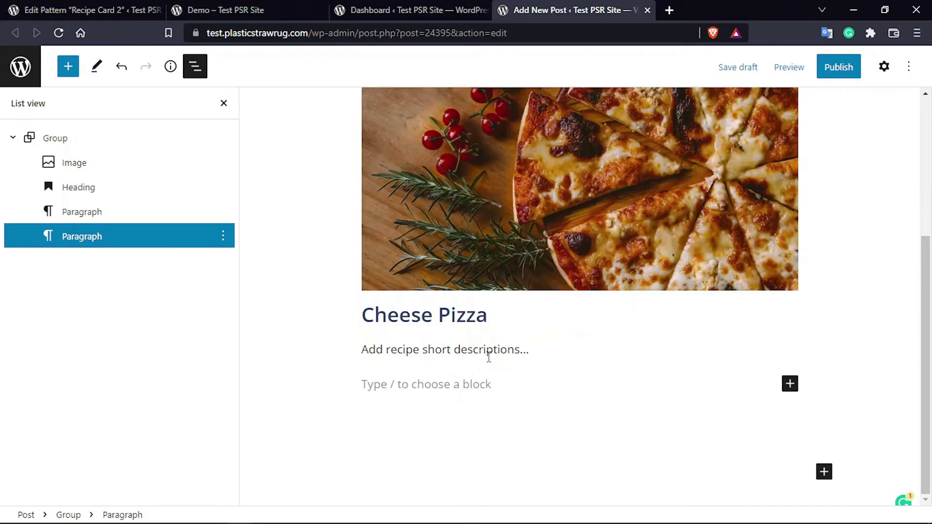
- Insert a Row block below the description paragraph and place a Paragraph block inside it
click(789, 383)
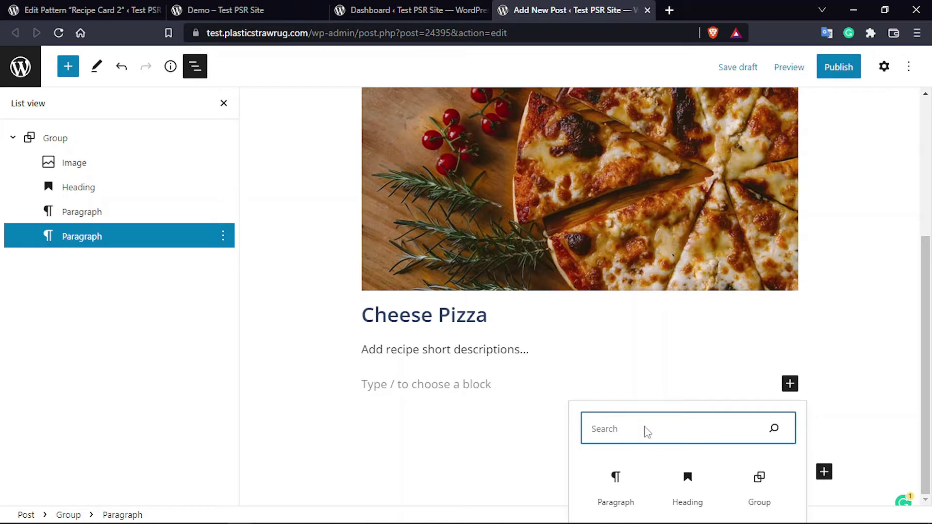
text(row)
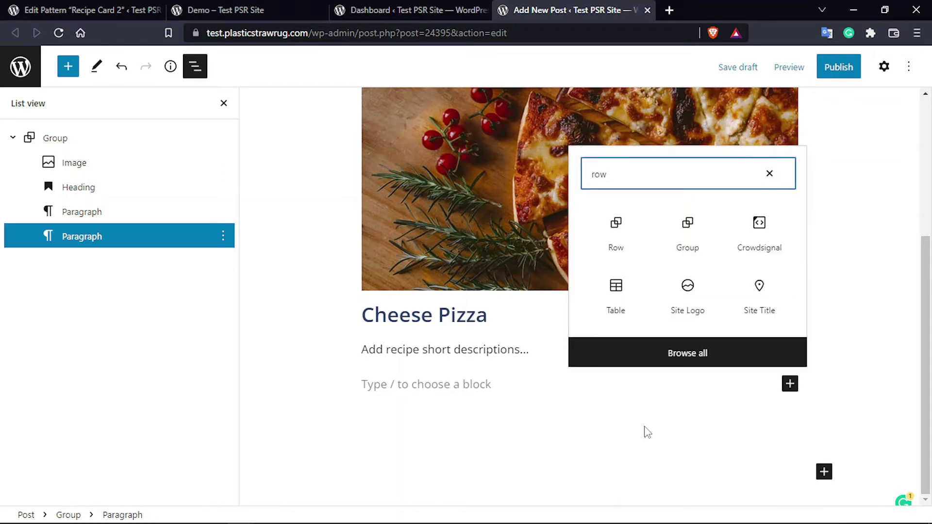
click(622, 251)
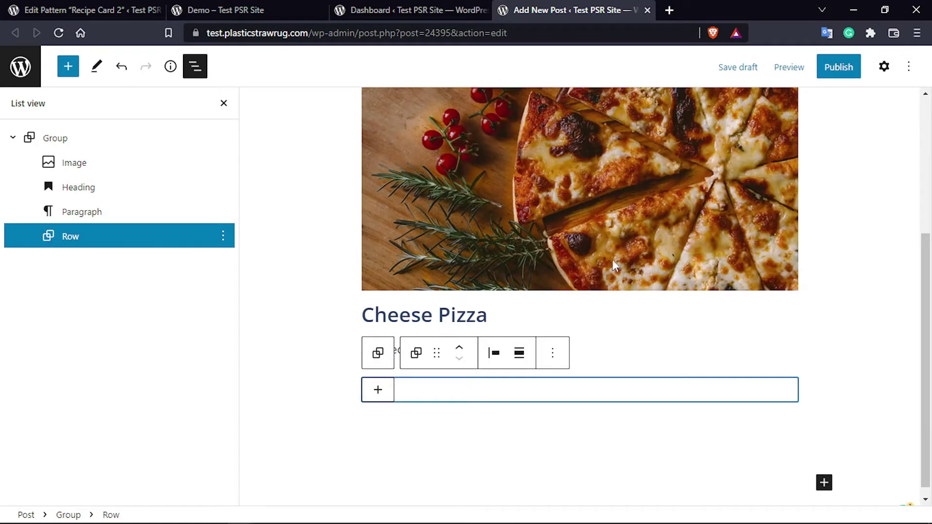
click(378, 390)
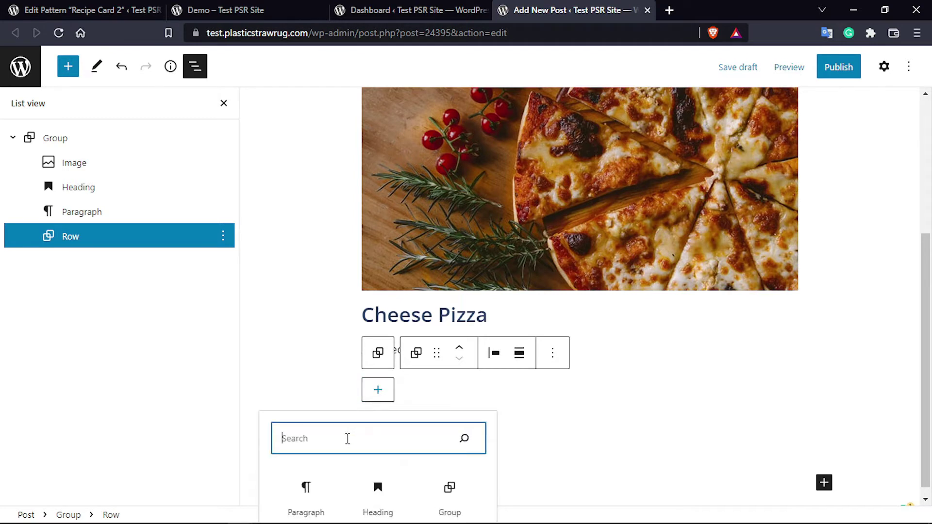
click(307, 495)
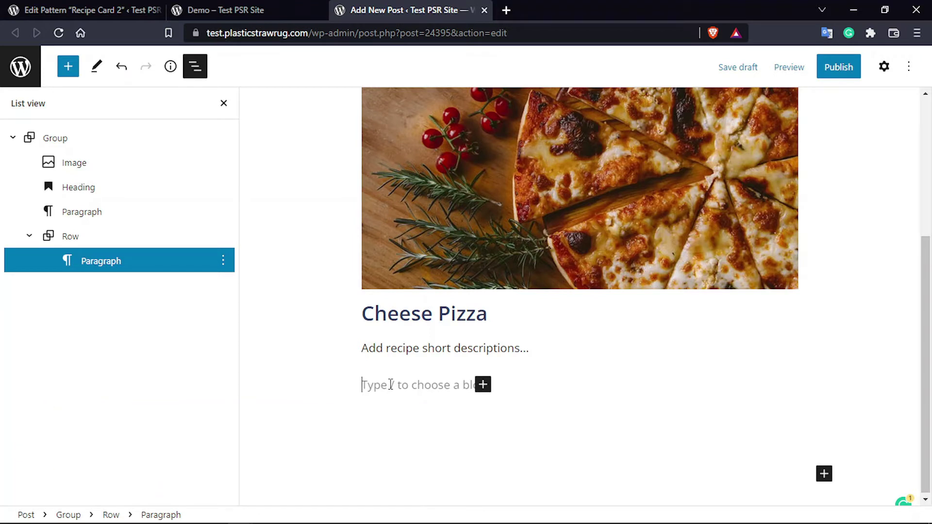
- Fill the Row's paragraph with a clock emoji followed by the label "Prep Time" in bold
key(super+semicolon)
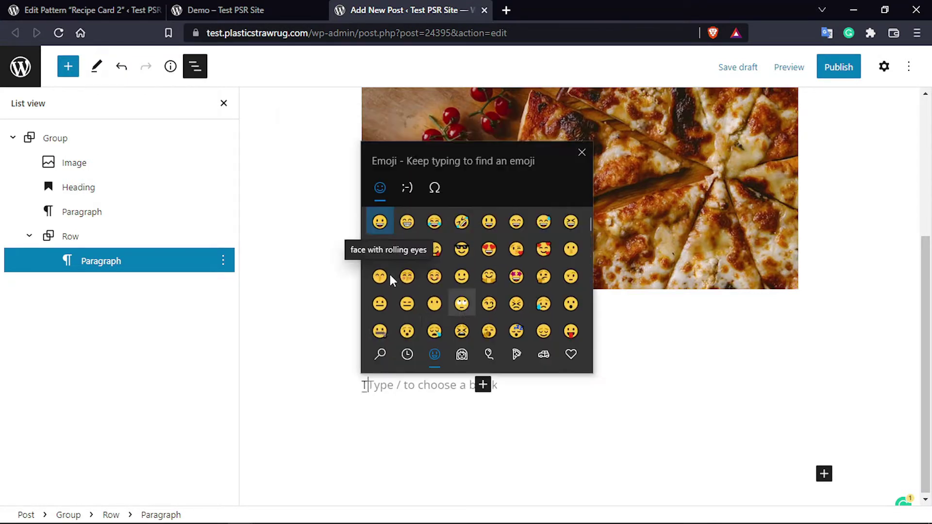
text(Time)
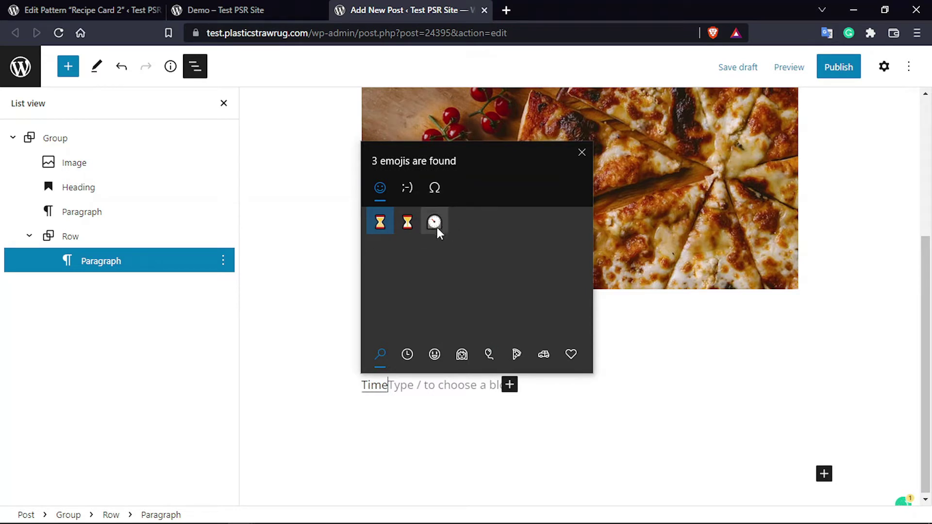
click(439, 224)
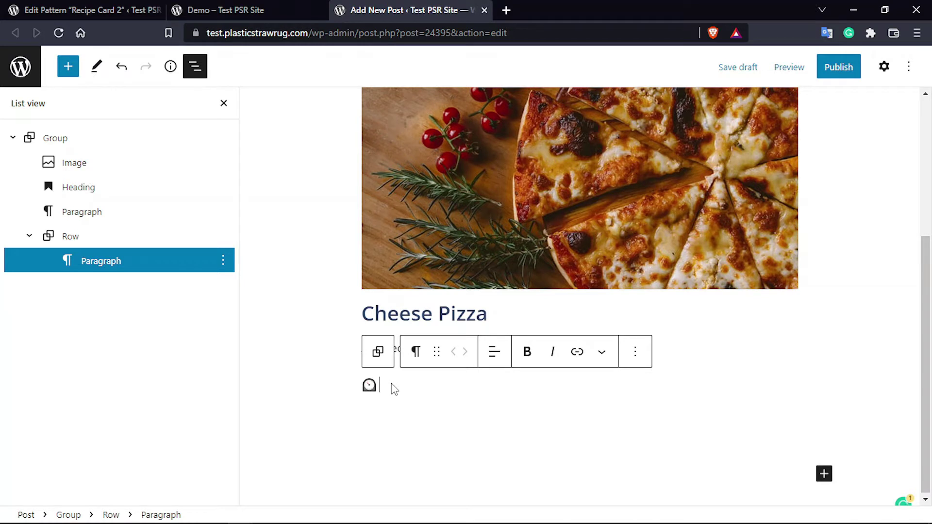
text(Prep Ti)
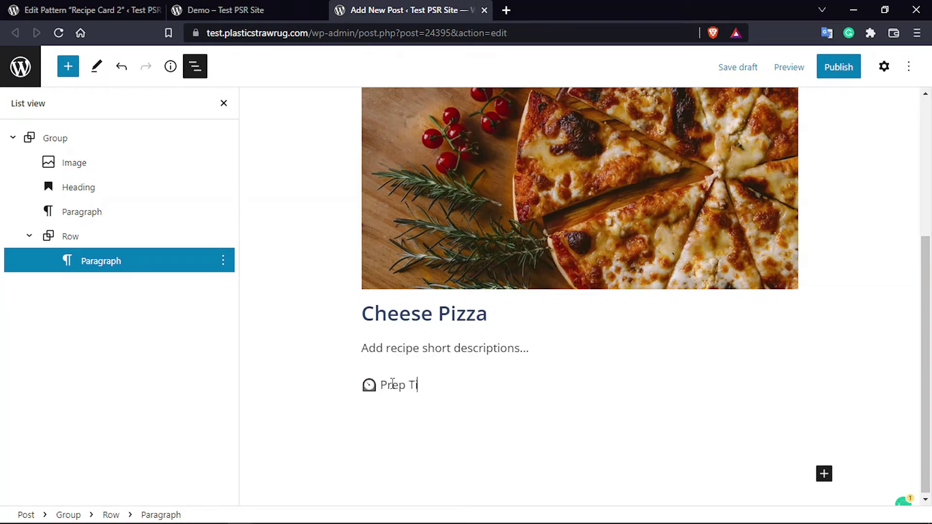
text(me)
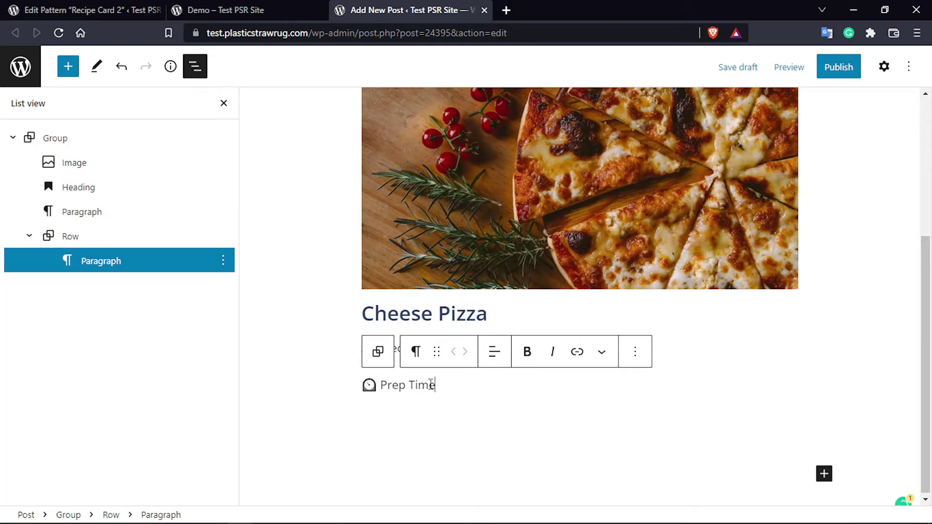
drag(431, 383, 379, 385)
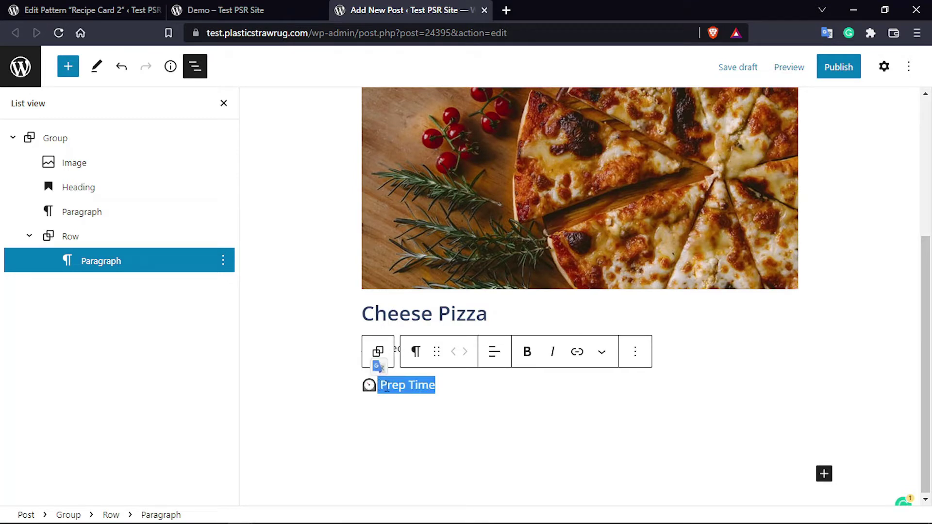
key(ctrl+b)
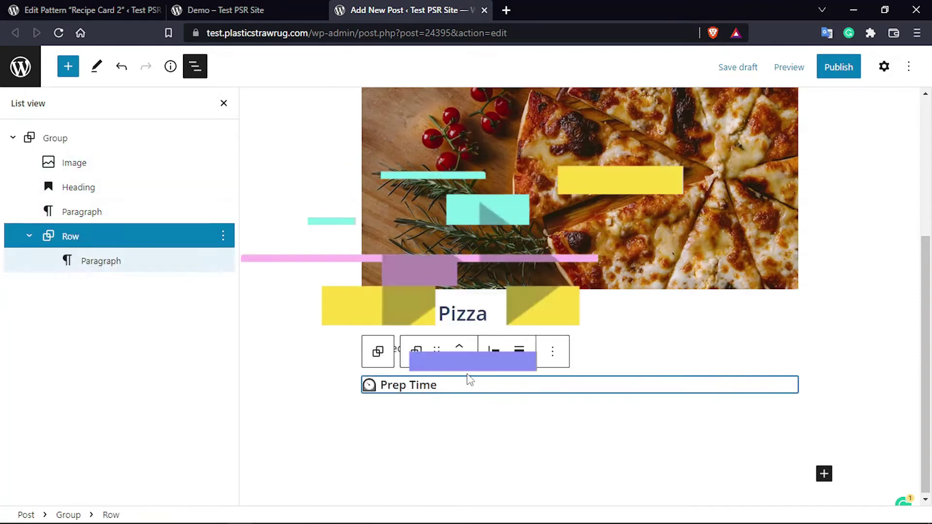
- Add a second Row paragraph with an hourglass emoji and bold "Cook Time", and enter "2 hrs" and "10 Min." beneath the respective labels
key(super+period)
key(Return)
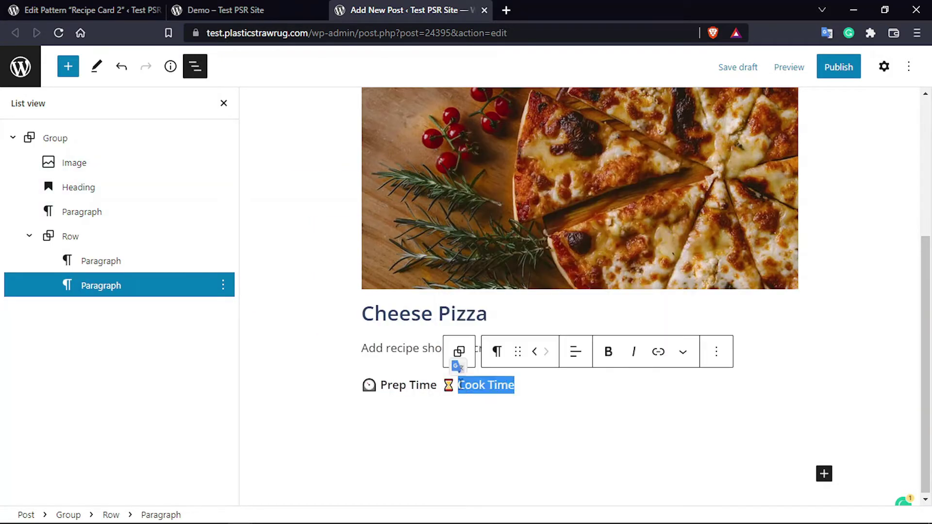
click(427, 401)
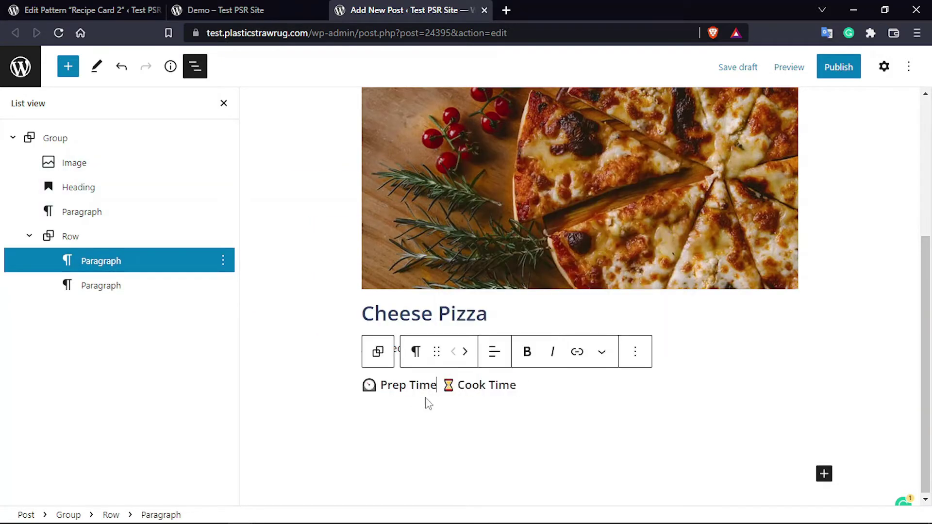
key(shift+Return)
text(2 hrs)
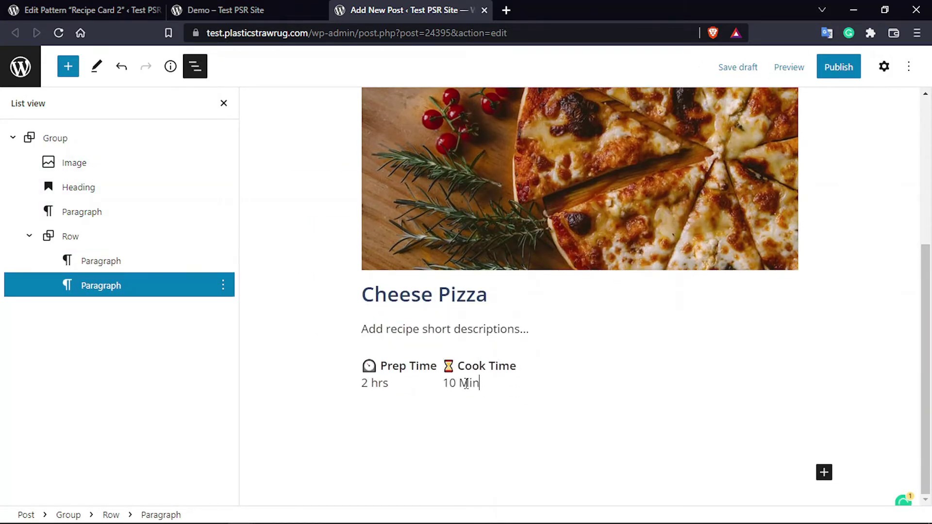
text(.)
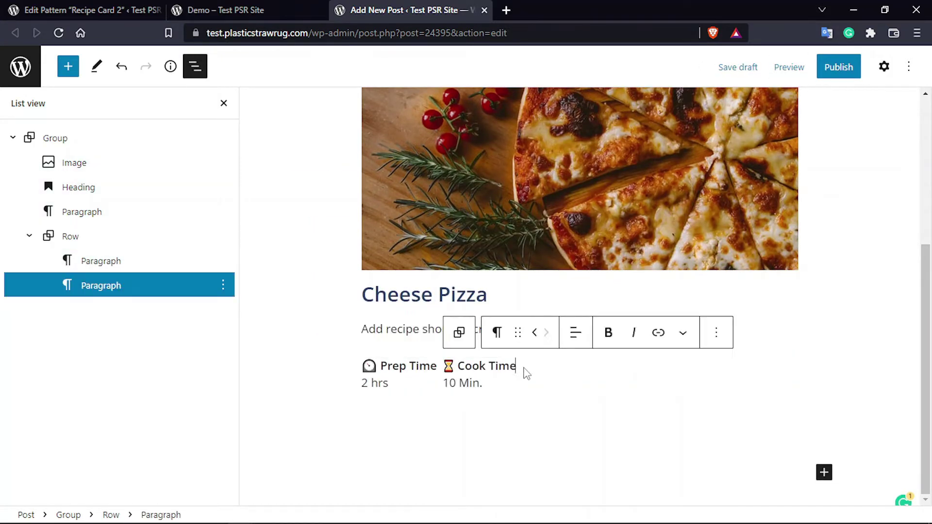
- Add a third paragraph to the Row with a cutlery emoji and bold "Serves", with "4" on the line below
key(Return)
key(super)
key(Escape)
key(super+semicolon)
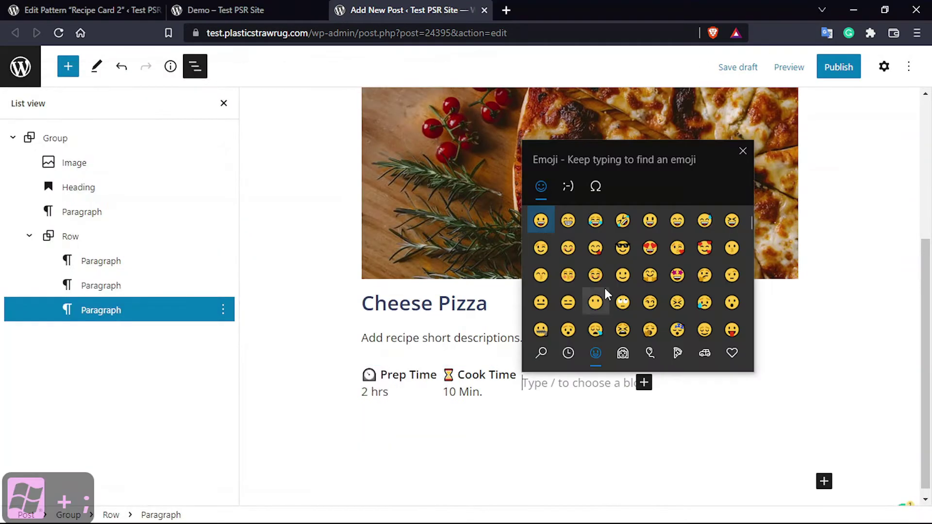
text(n)
key(BackSpace)
click(601, 217)
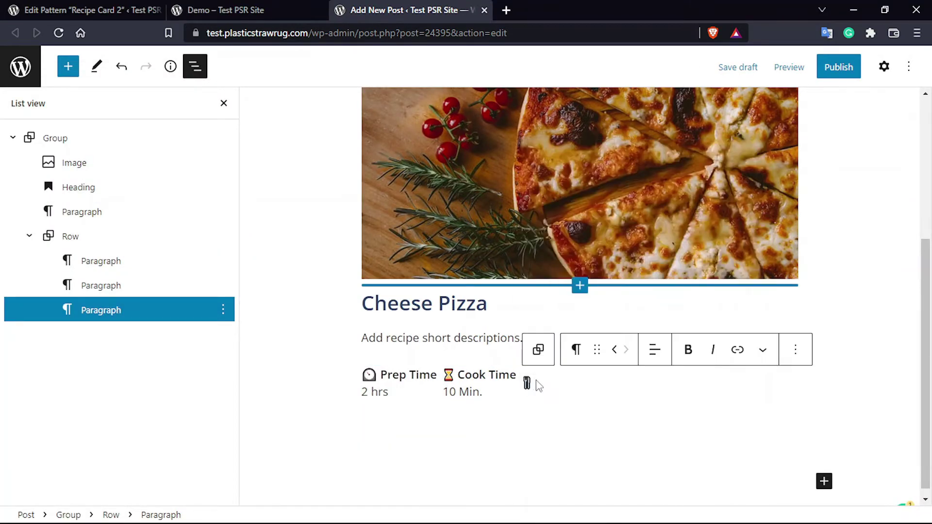
key(ctrl+b)
text(Serves)
key(shift+Return)
text(4)
- Add a fourth paragraph to the Row with a plate emoji and bold "Meal", with "Any" on the line below
key(Return)
key(super+semicolon)
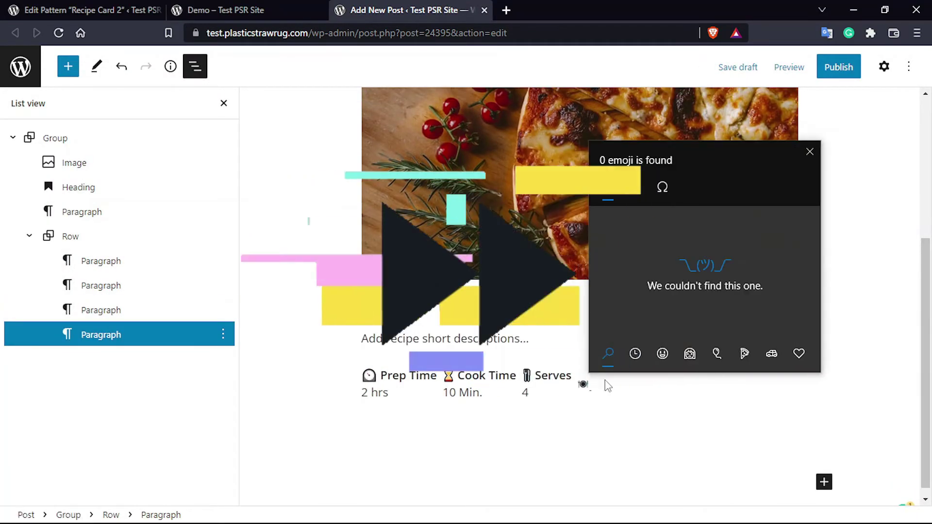
text(Meal)
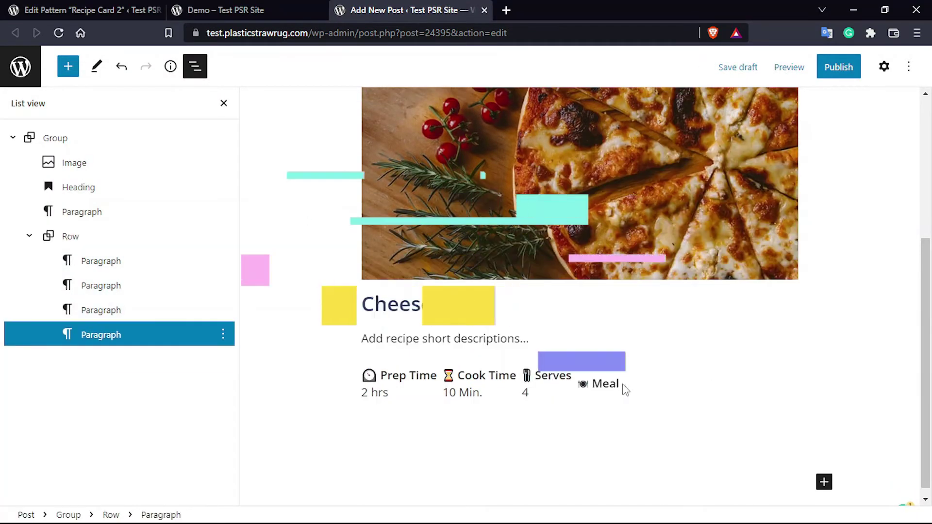
key(shift+Return)
text(Any)
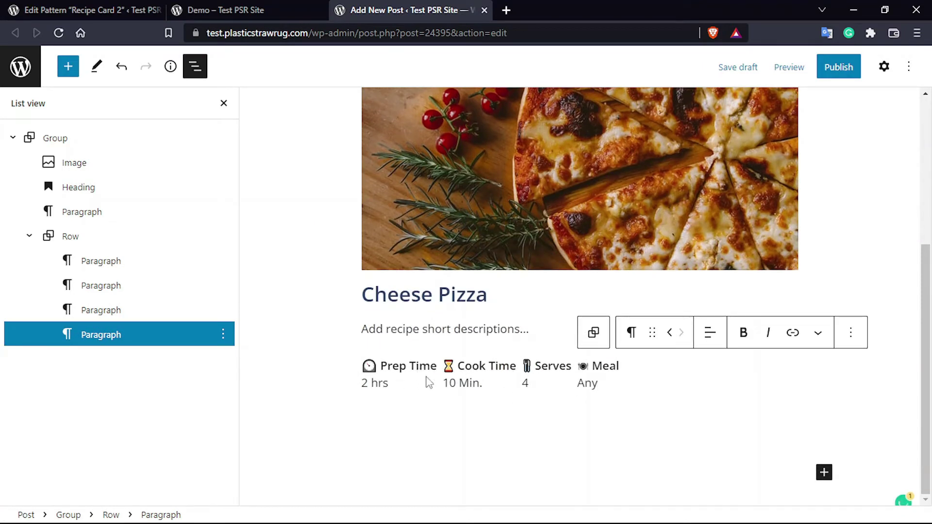
- Center-align the text of the Prep Time and Cook Time paragraphs in the Row
click(410, 368)
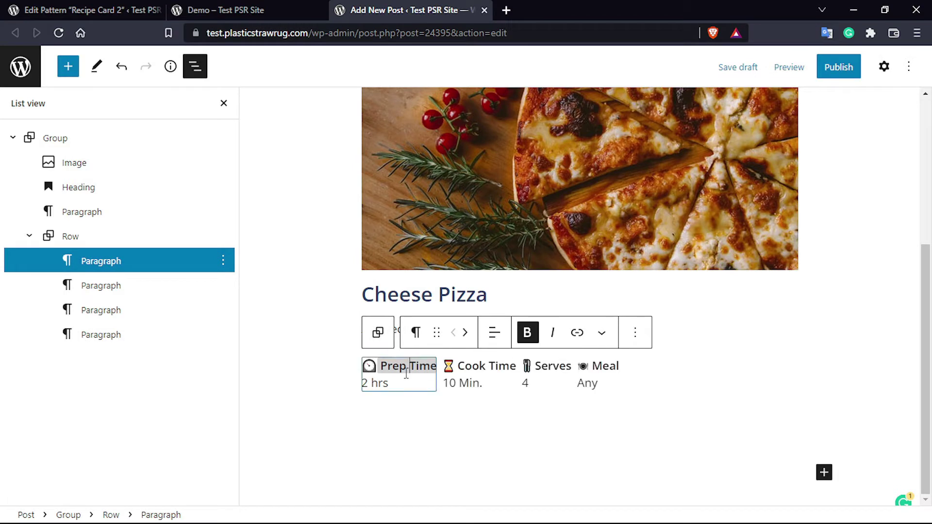
click(503, 338)
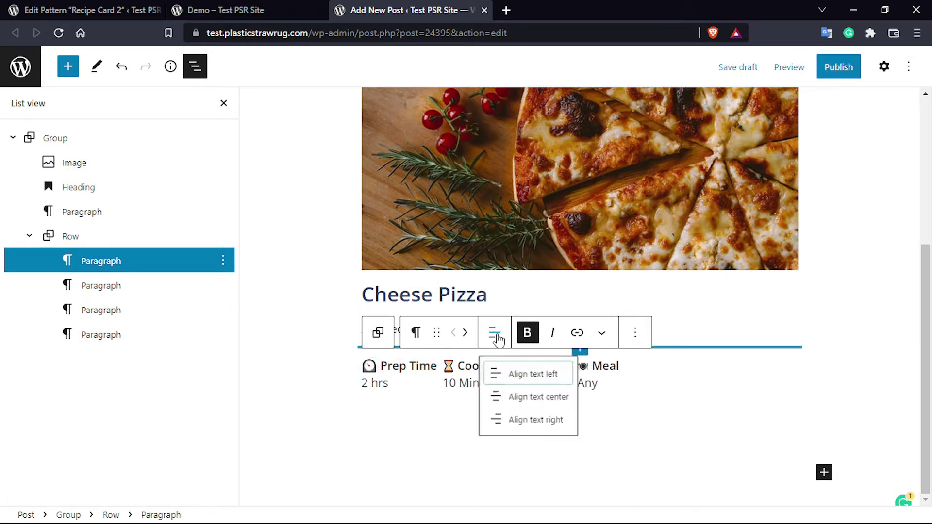
click(551, 405)
click(481, 365)
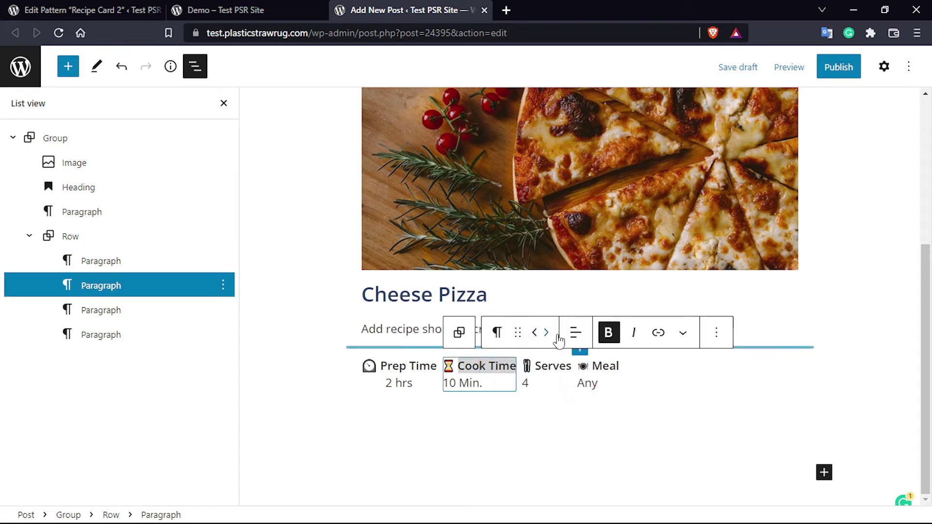
click(576, 332)
click(605, 405)
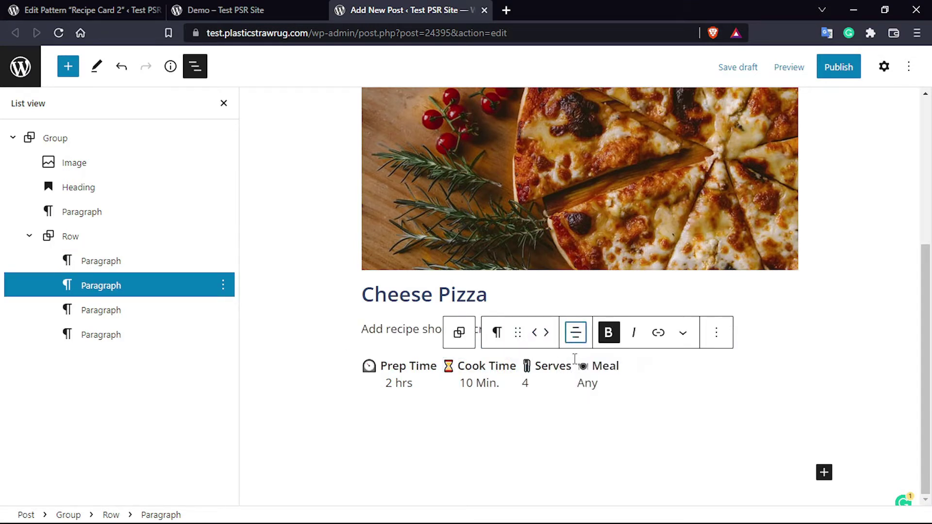
- Center-align the text of the Serves and Meal paragraphs in the Row
click(574, 362)
click(654, 333)
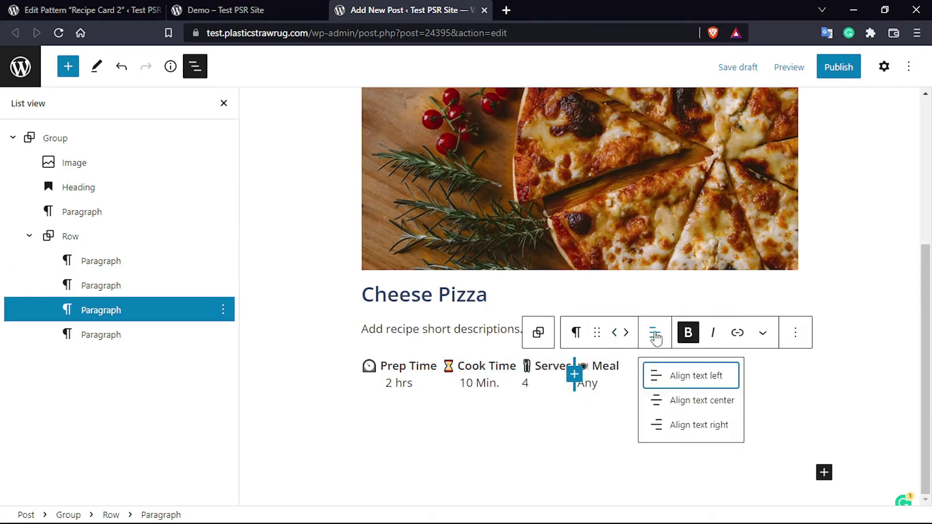
click(681, 406)
click(619, 369)
click(709, 334)
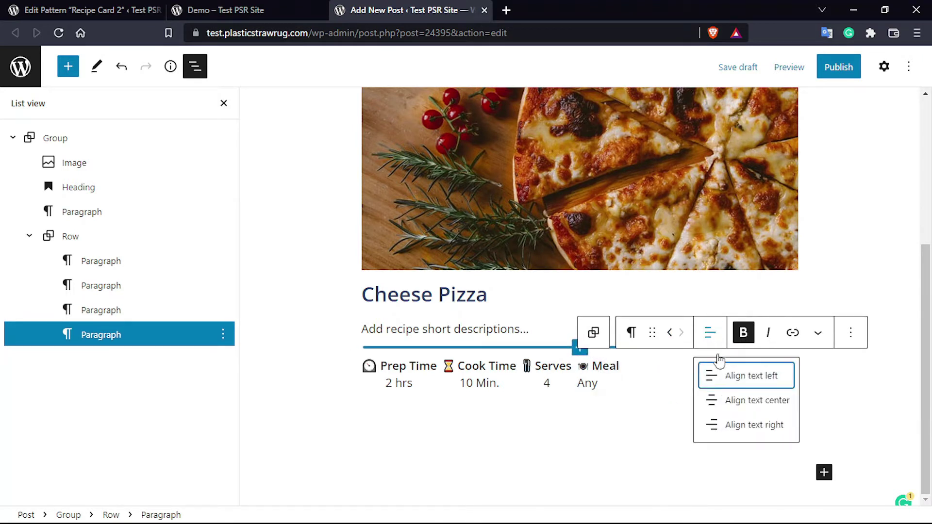
click(727, 401)
click(416, 435)
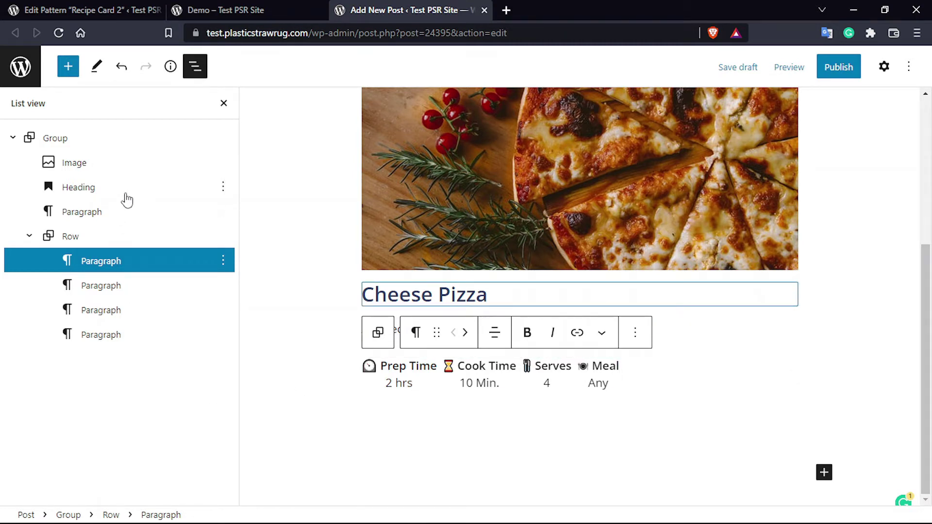
- Duplicate the "Cheese Pizza" heading and move the copy below the Row block
click(223, 186)
click(243, 270)
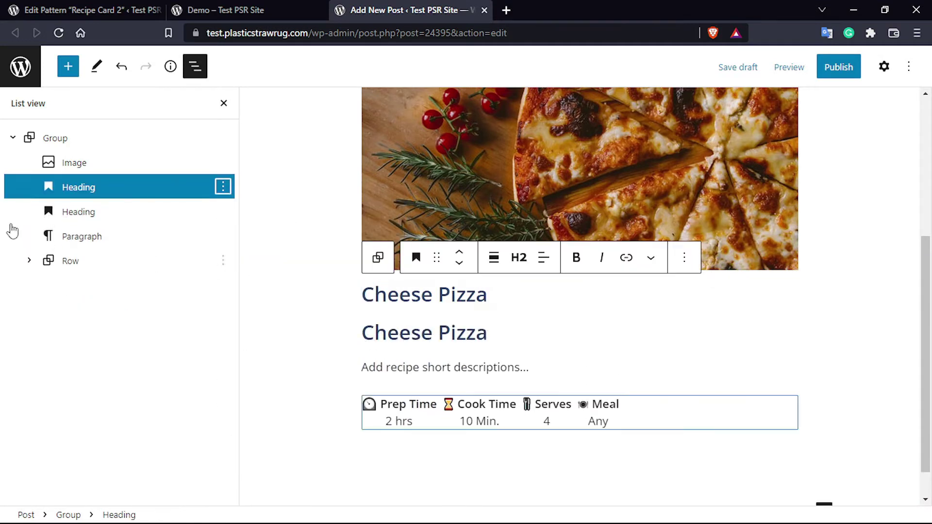
click(93, 214)
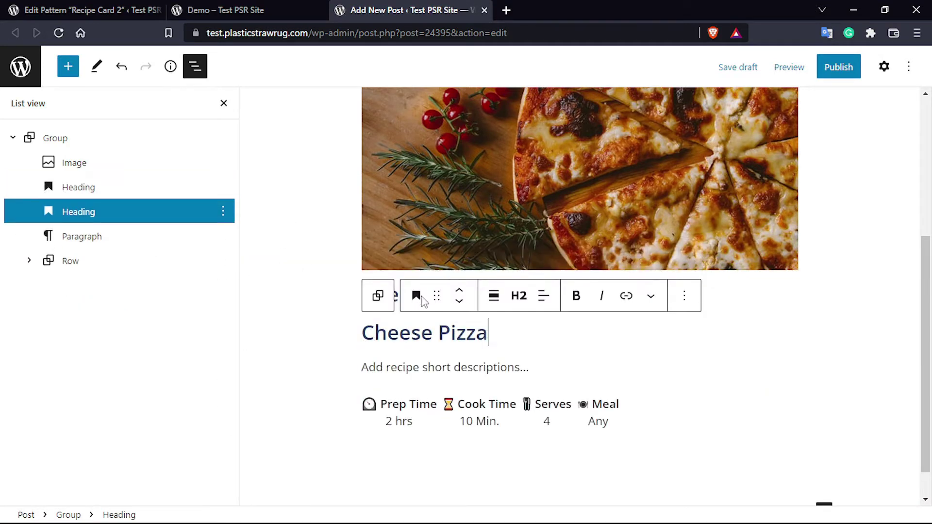
click(459, 304)
click(459, 304)
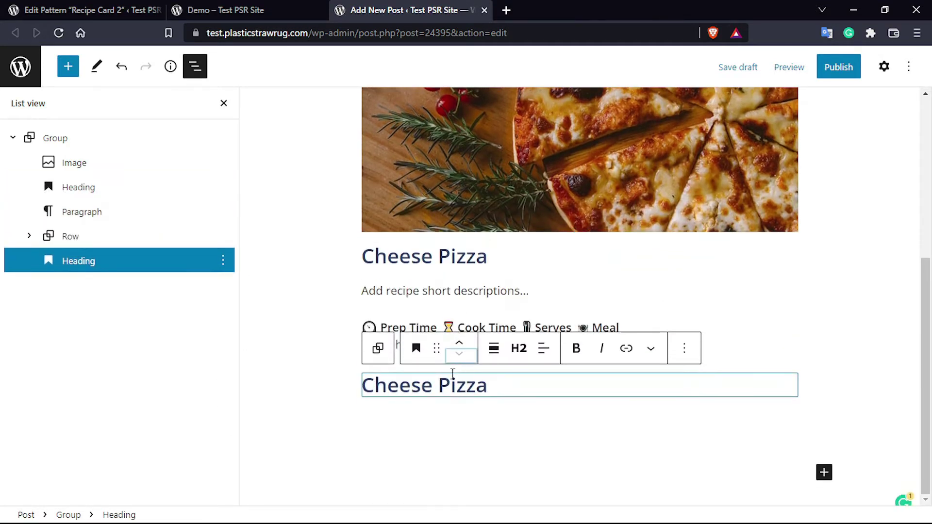
- Change the duplicated heading below the Row to level H3 and replace its text with "Ingredients"
click(519, 348)
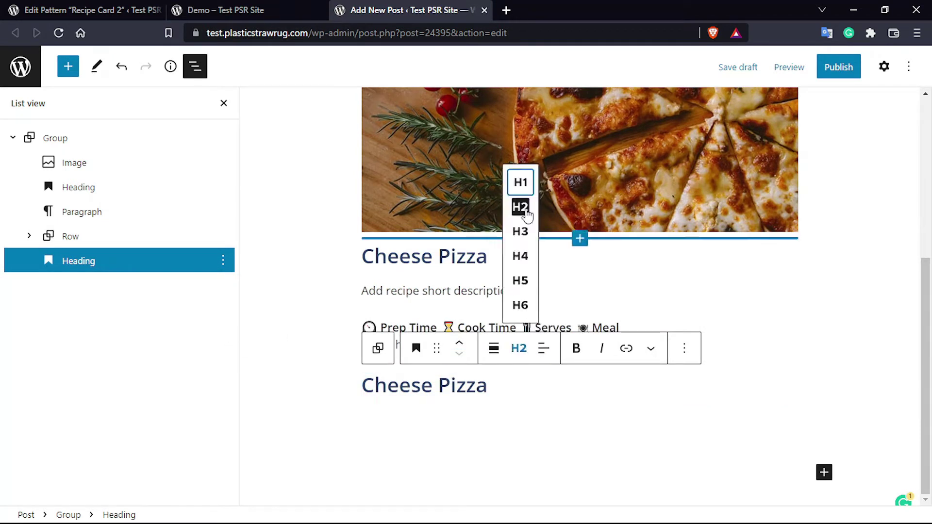
key(Escape)
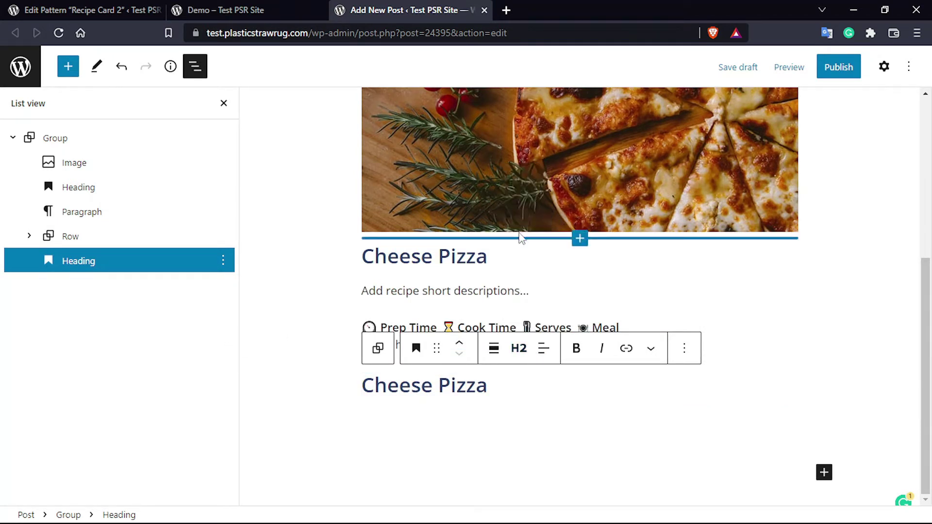
click(518, 348)
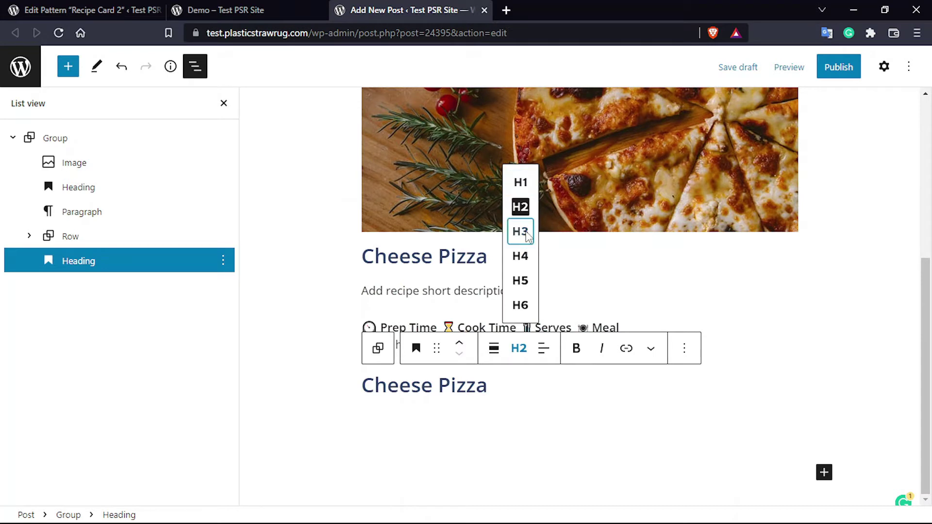
click(529, 241)
drag(451, 388, 355, 402)
text(In)
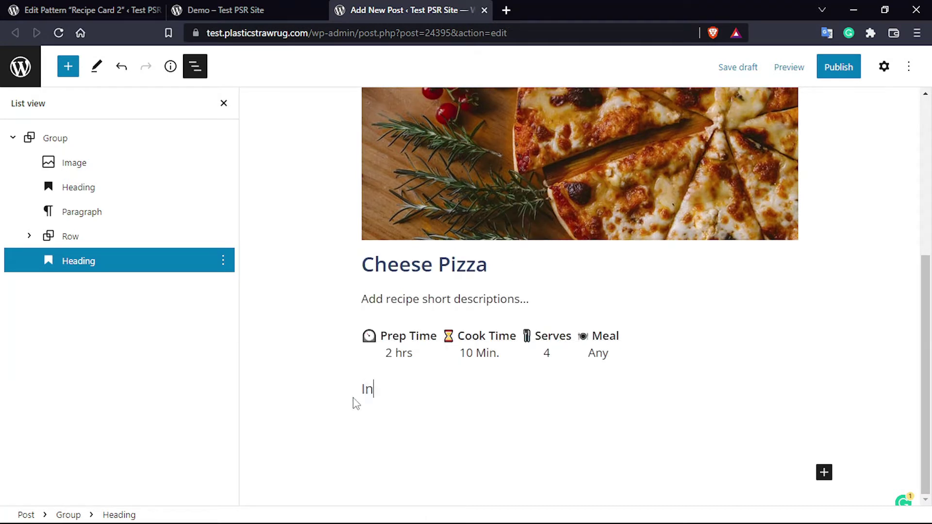
text(gredients)
- Insert a List block below the "Ingredients" heading with "Ingredients A" as its first item
key(Return)
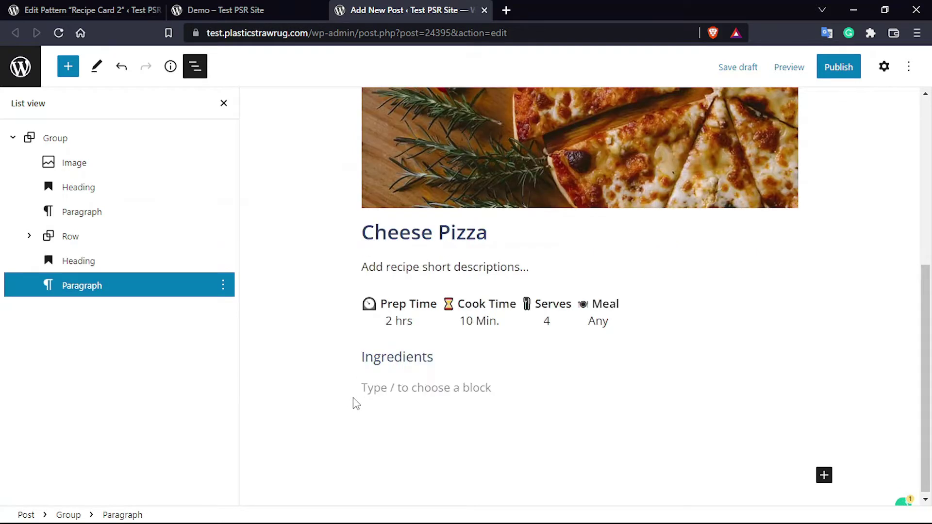
text(/lis)
text(t)
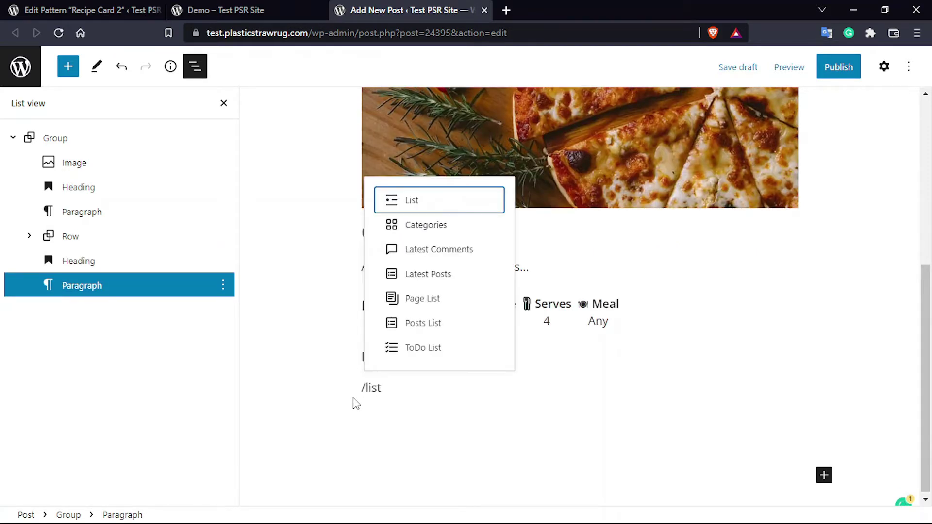
key(Return)
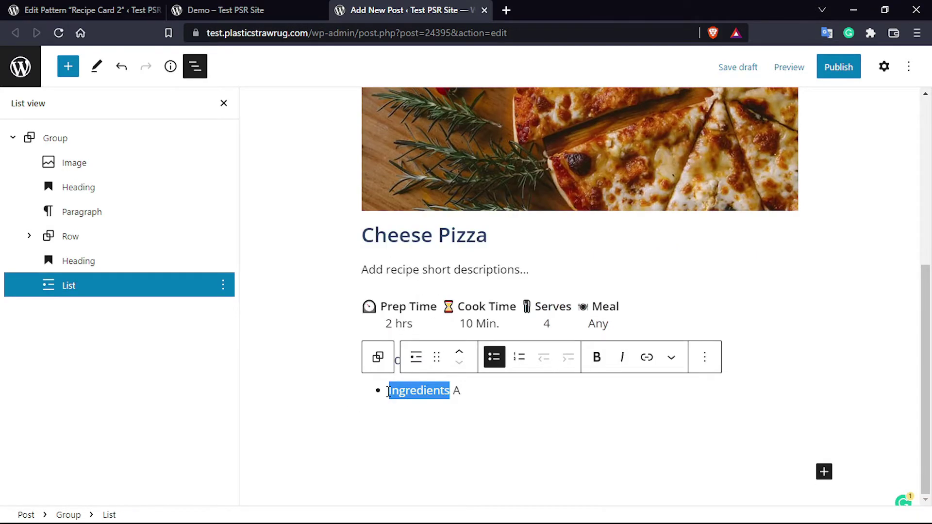
- Copy the word "Ingredients" from the first list item into four new items below it
key(ctrl+c)
click(467, 391)
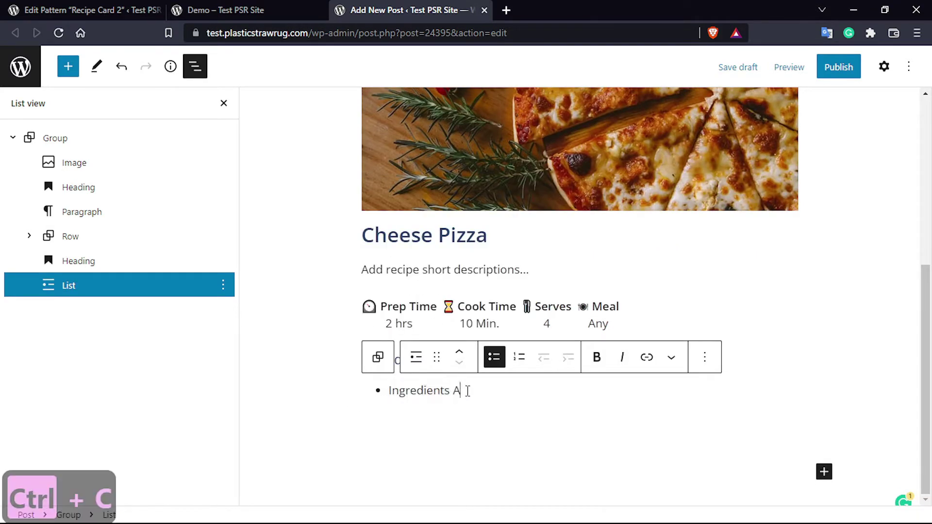
key(Return)
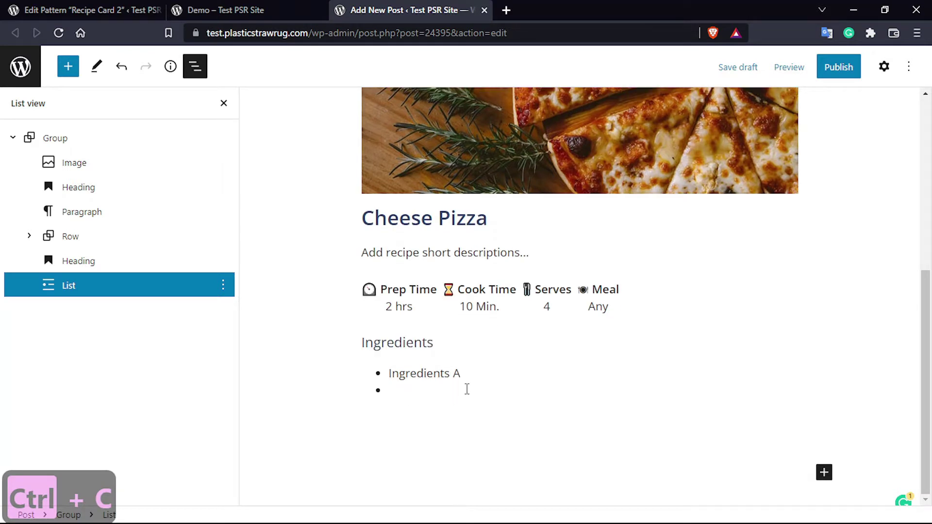
key(ctrl+v)
key(Return)
key(ctrl+v)
key(Return)
key(ctrl+v)
key(Return)
key(ctrl+v)
- Complete the second, third and fourth list items as "Ingredients B", "Ingredients C" and "Ingredients D"
click(463, 339)
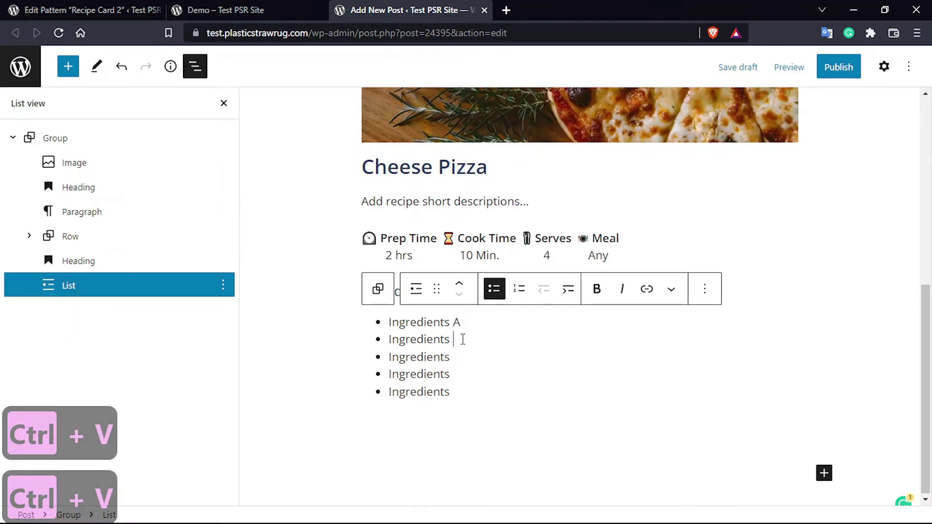
text(B)
key(Down)
text(C)
key(Down)
text(D)
- Delete the unlettered last item from the ingredients list
click(467, 391)
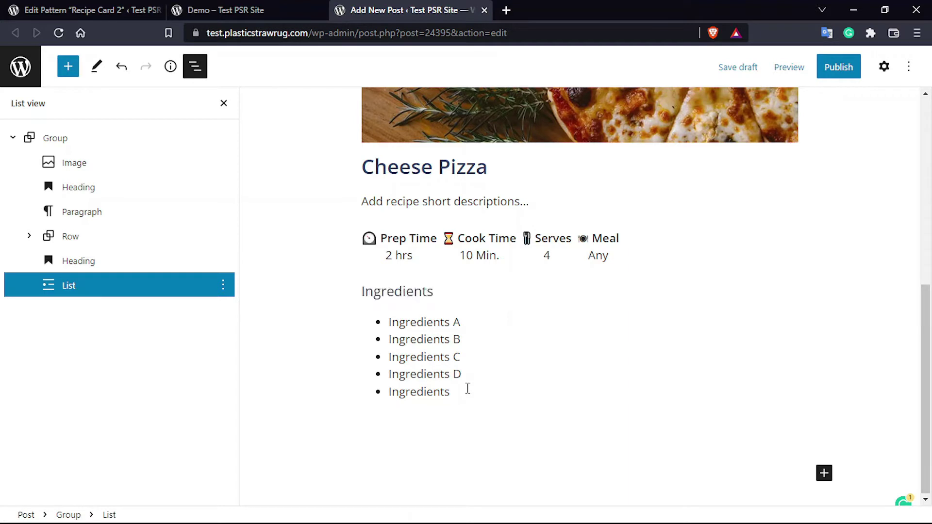
key(BackSpace)
key(BackSpace)
key(BackSpace)
key(BackSpace)
key(BackSpace)
key(BackSpace)
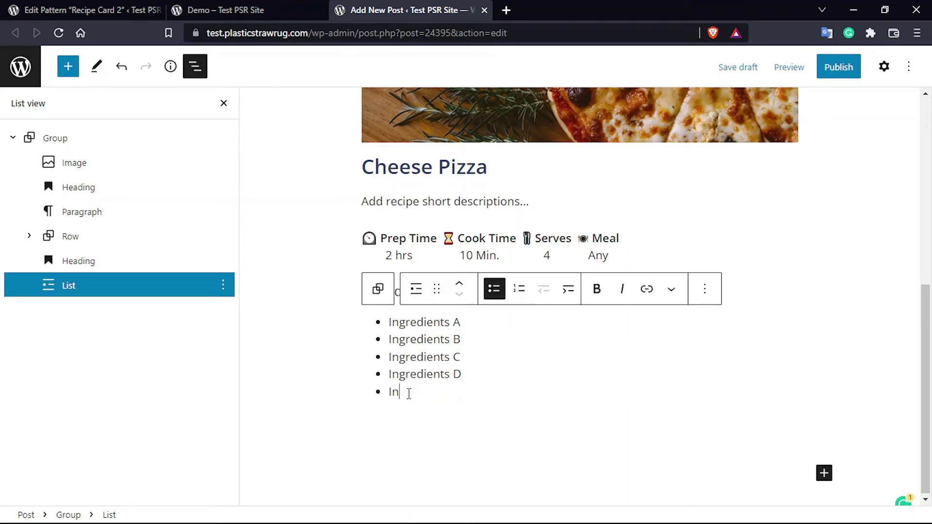
key(BackSpace)
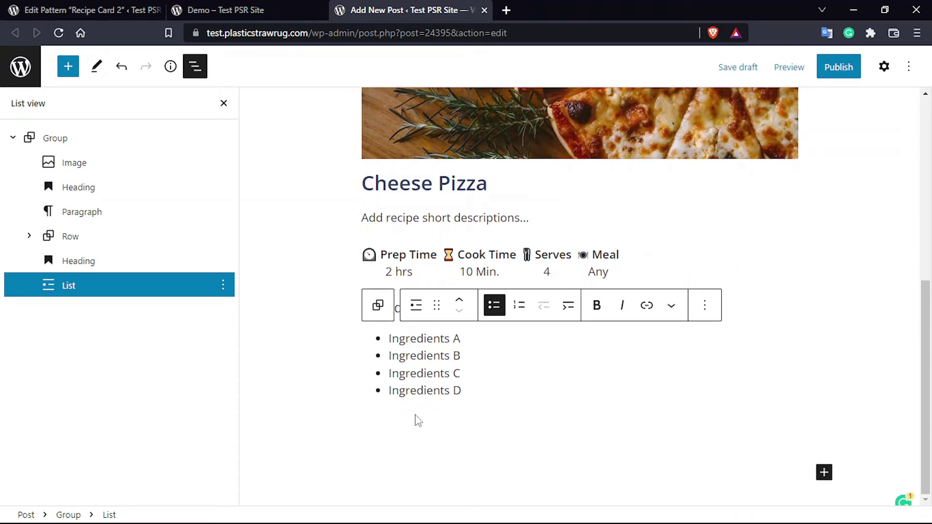
- Duplicate the "Ingredients" heading and move the copy below the ingredients list
scroll(438, 420, up, 3)
scroll(441, 422, down, 3)
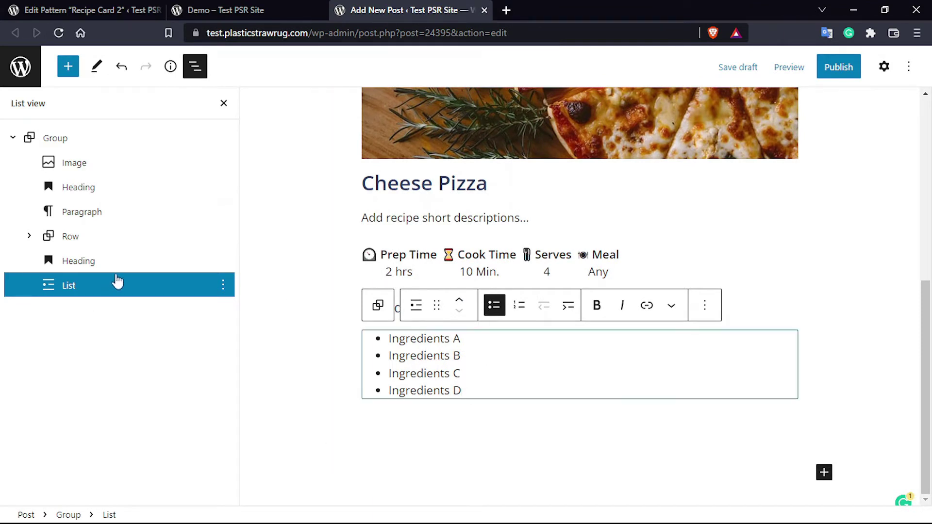
click(198, 271)
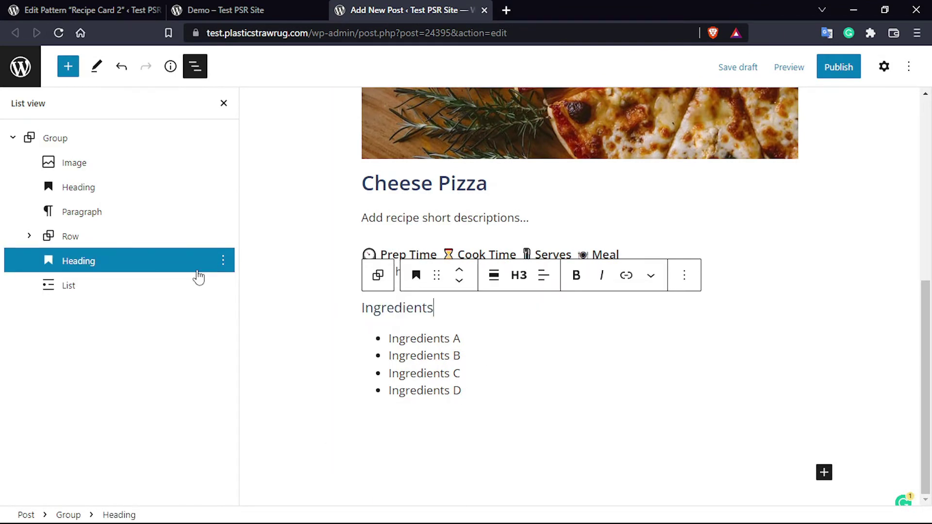
click(222, 260)
click(231, 345)
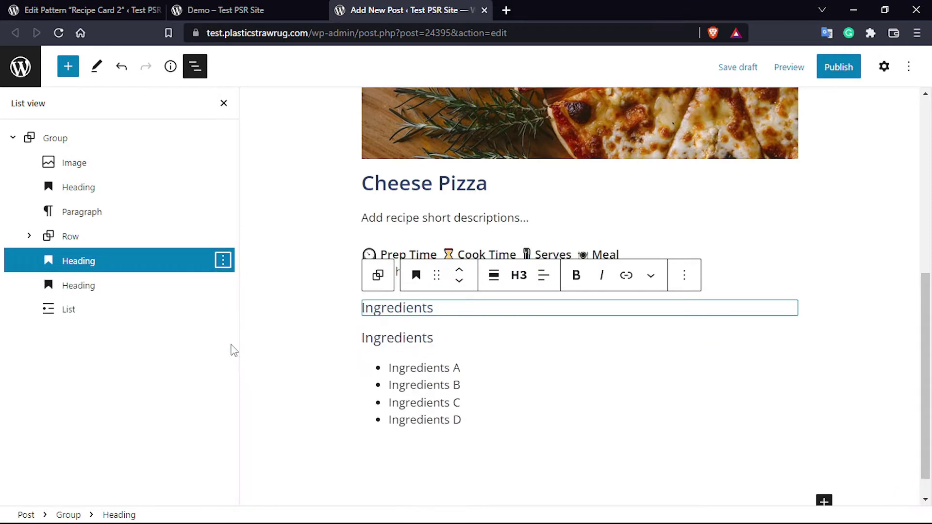
click(106, 293)
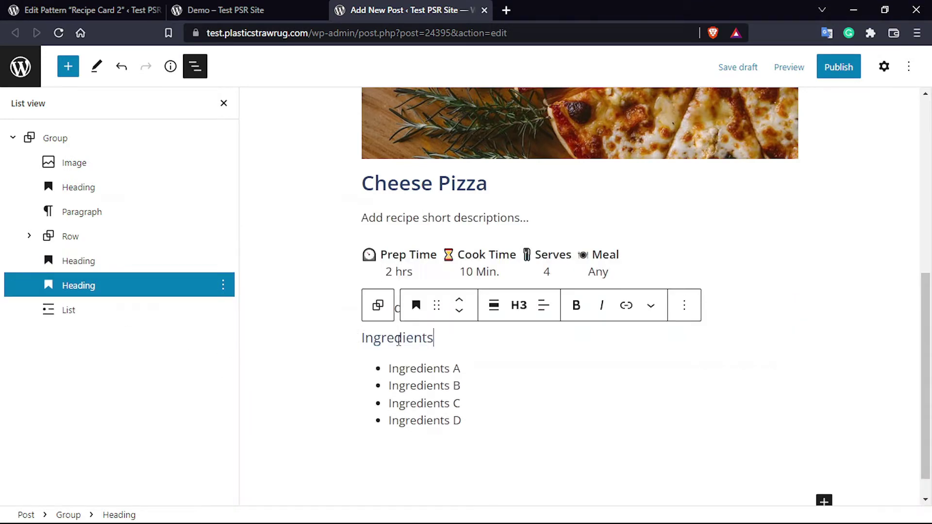
click(459, 315)
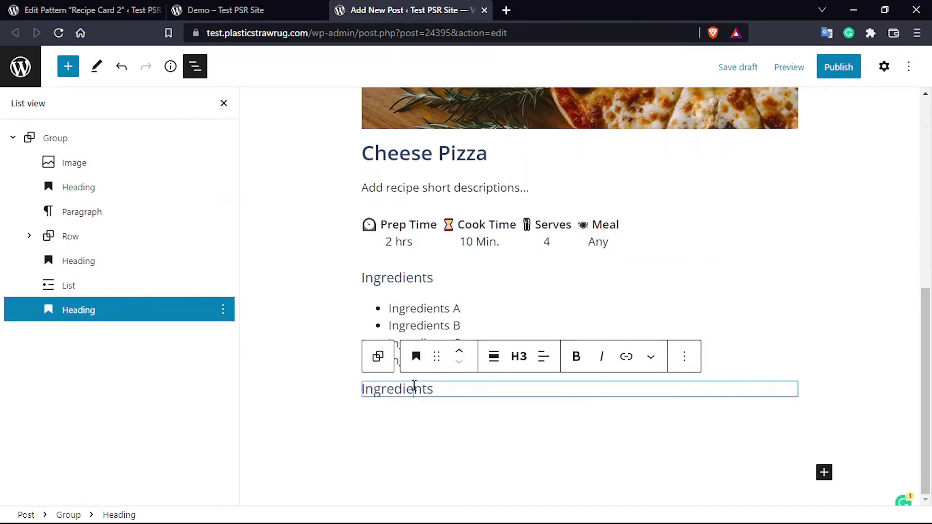
- Replace the text of the heading below the ingredients list with "Directions"
double_click(414, 386)
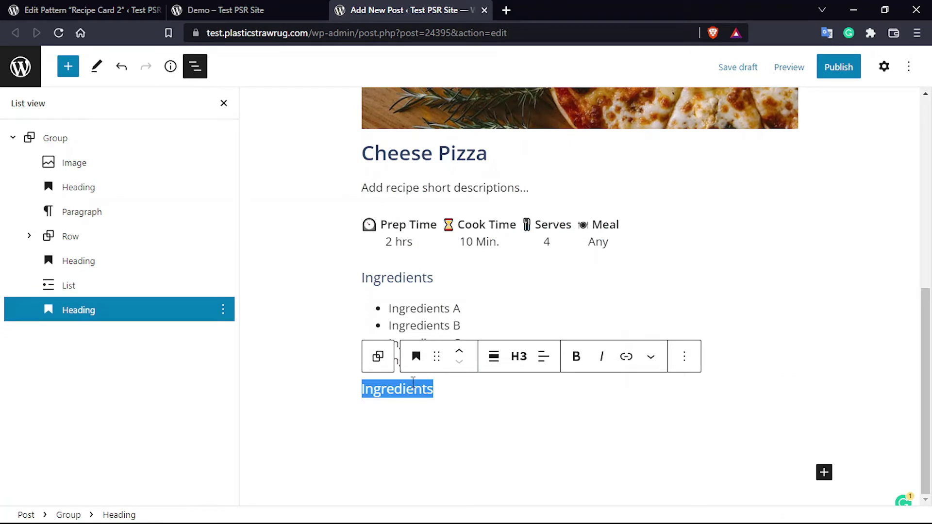
text(Direct)
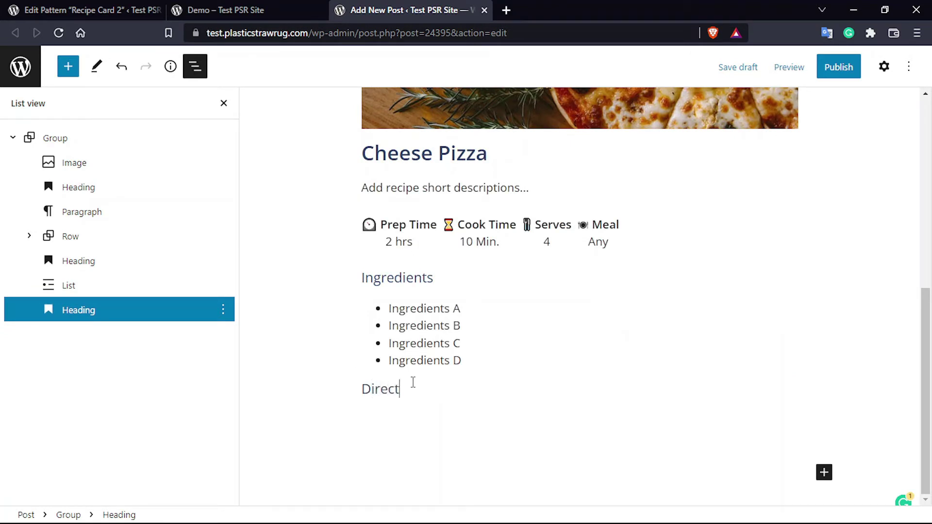
text(ions)
- Insert a List block below "Directions" and paste in the three copied direction items, from "Do this thing first…" to "And, finally, do this really major thing…"
key(Return)
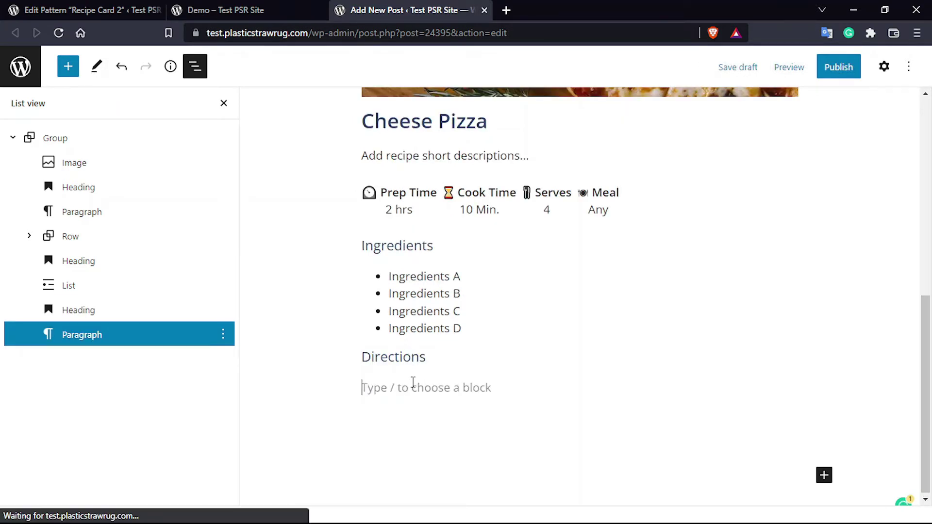
text(/list)
key(Return)
key(ctrl+v)
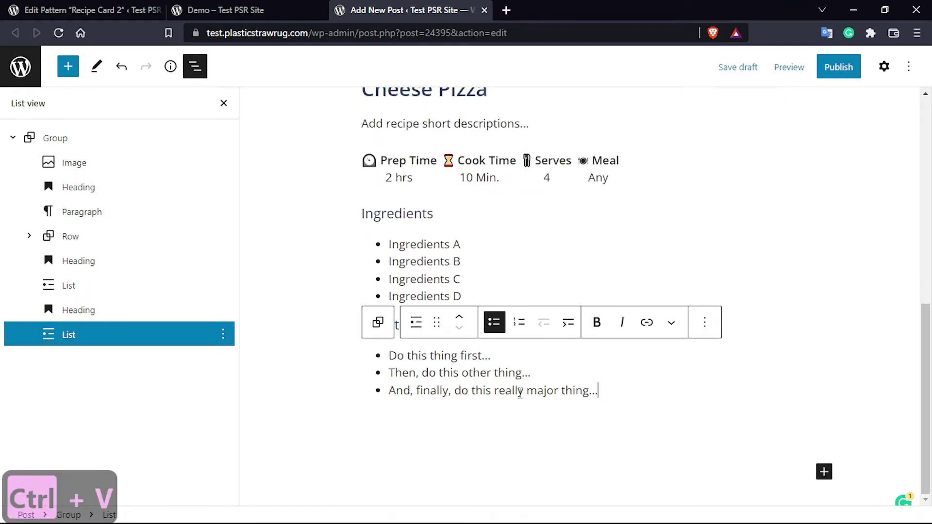
scroll(504, 396, up, 3)
scroll(505, 393, down, 3)
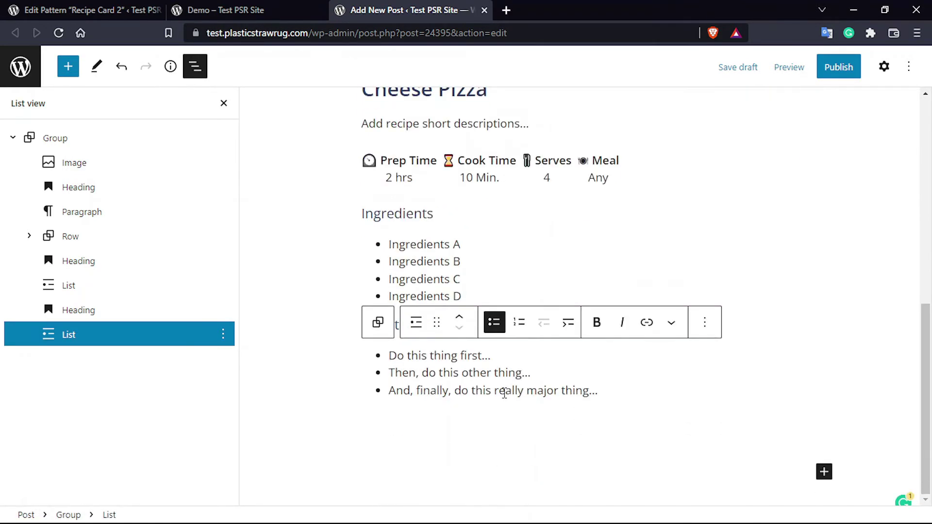
scroll(505, 391, up, 5)
scroll(449, 373, down, 4)
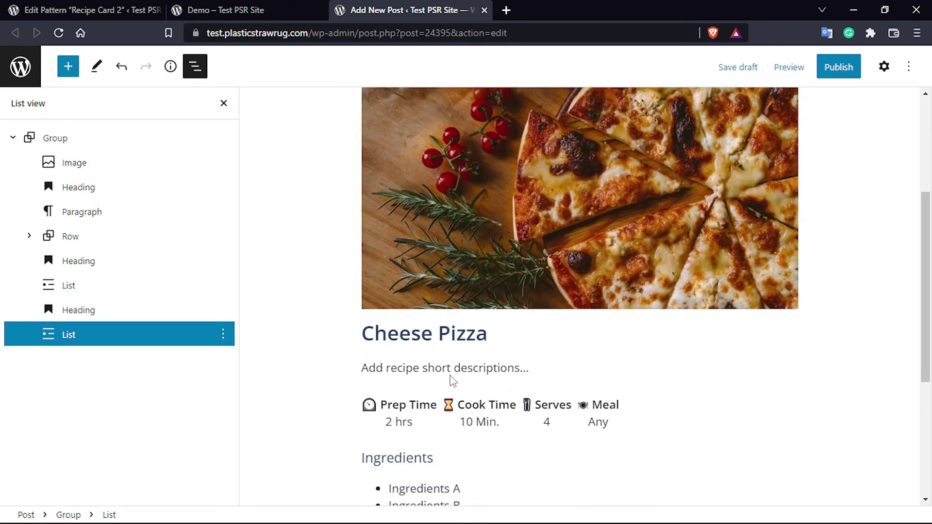
scroll(451, 374, down, 1)
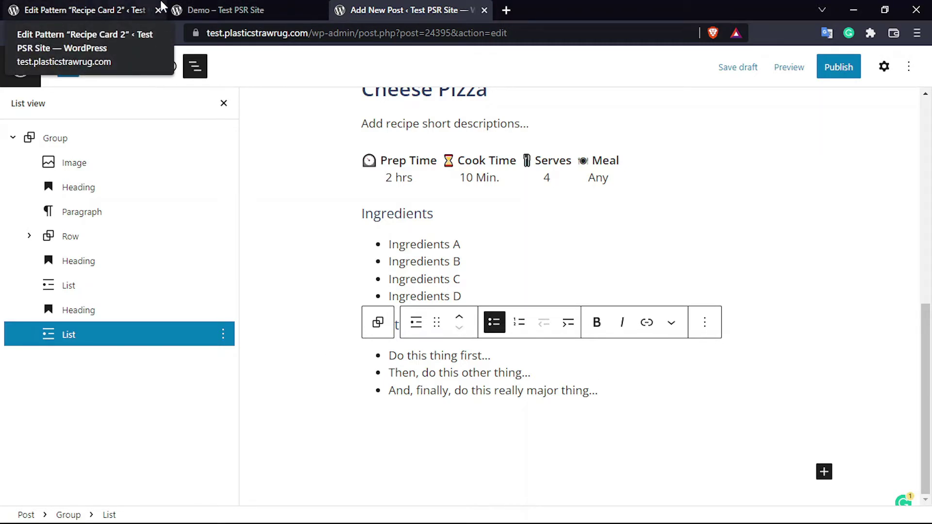
- View the "Like This Recipe?" sharing section on the Demo page and open the site's installed plugins list
click(179, 7)
scroll(275, 404, down, 3)
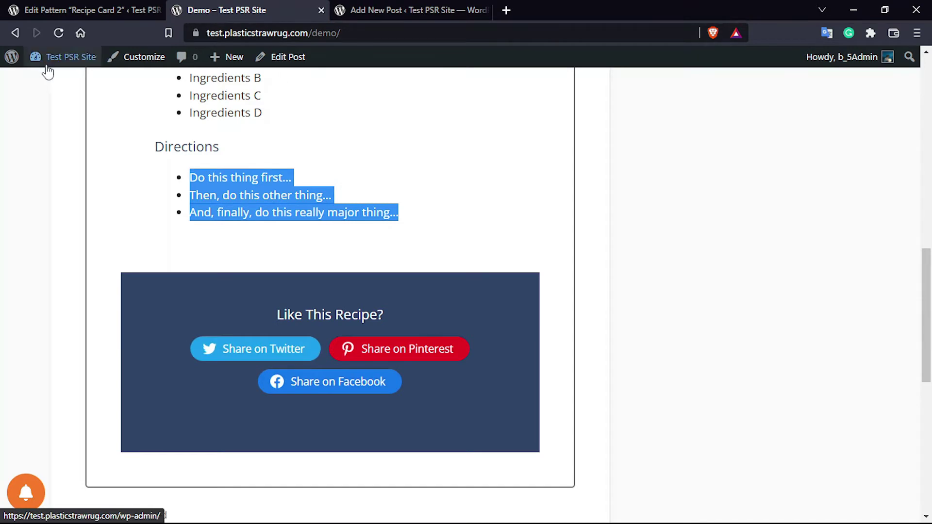
mouse_move(47, 62)
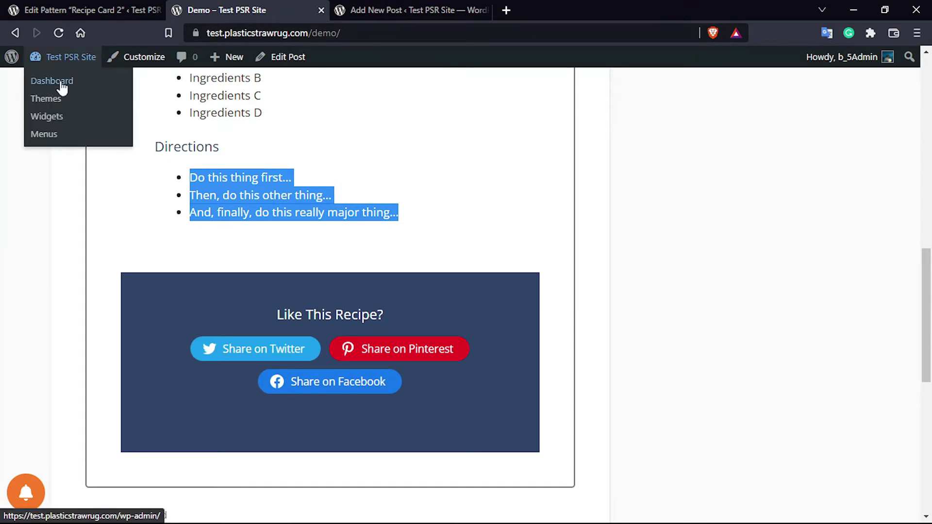
click(52, 81)
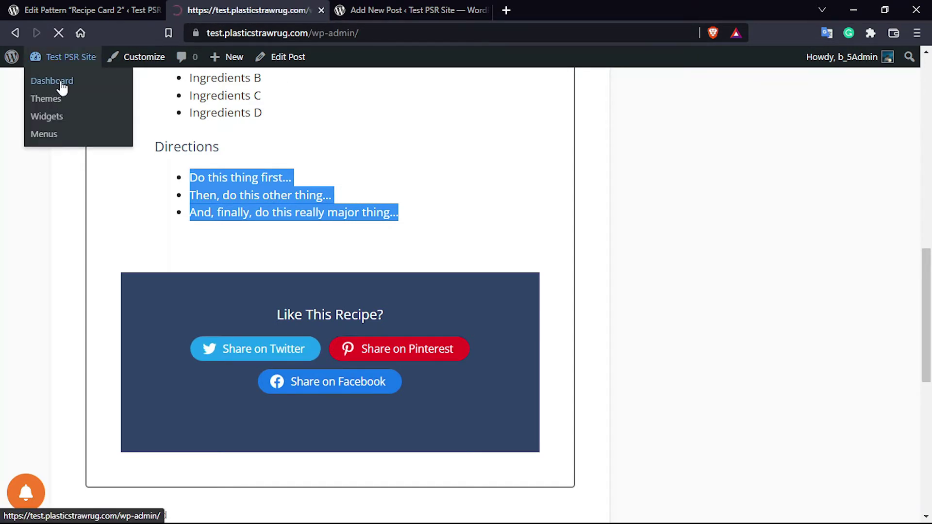
click(50, 335)
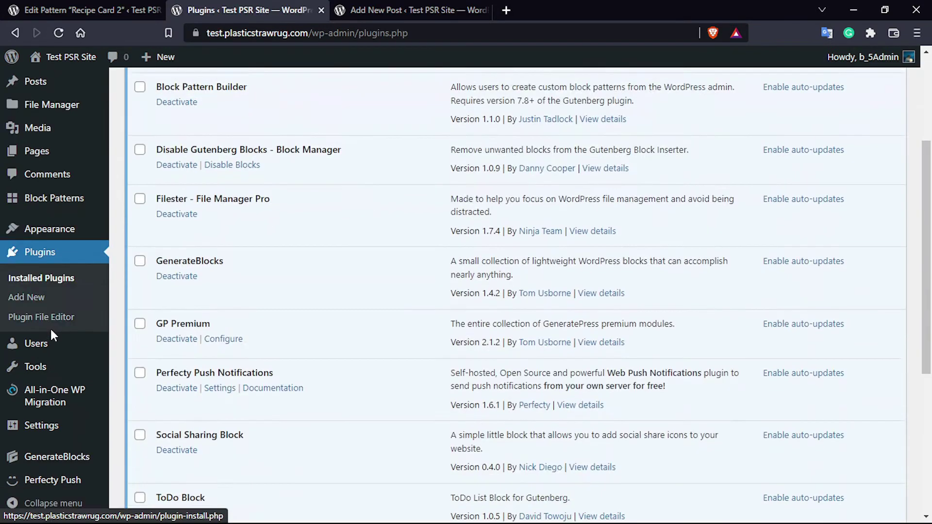
- Examine the Social Sharing Block entry in the installed plugins list
scroll(51, 330, down, 3)
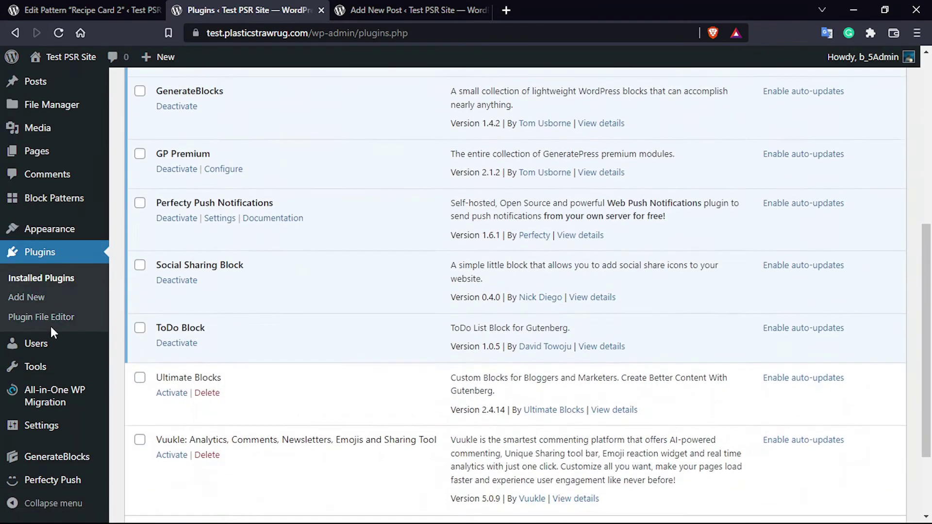
drag(253, 265, 162, 264)
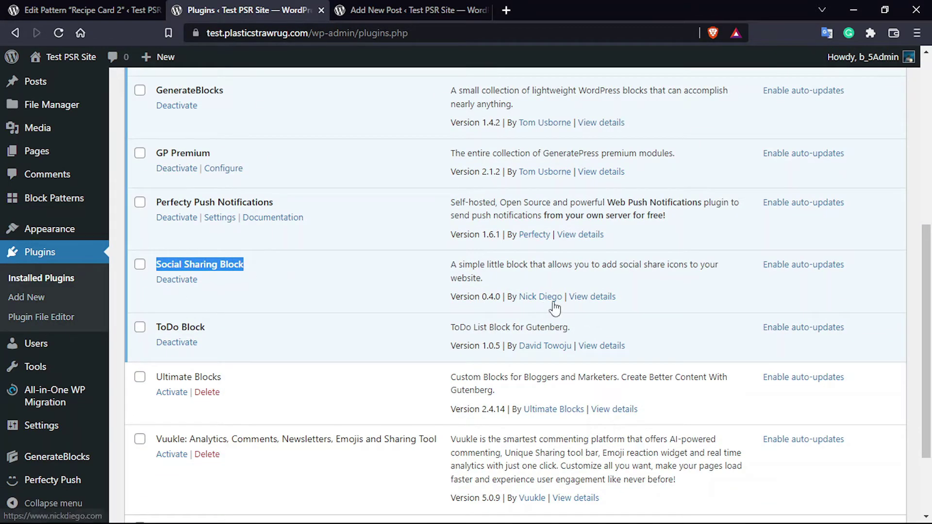
scroll(409, 306, up, 1)
scroll(409, 307, up, 6)
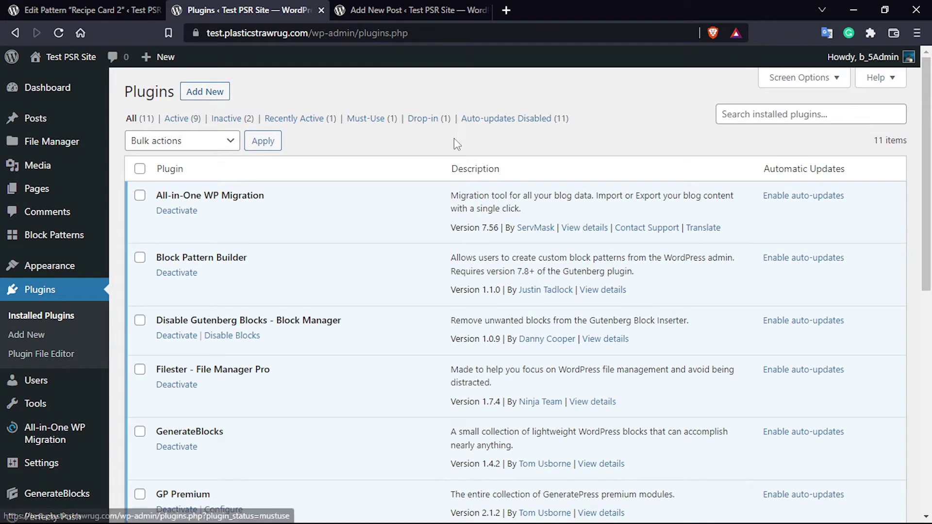
scroll(413, 144, down, 6)
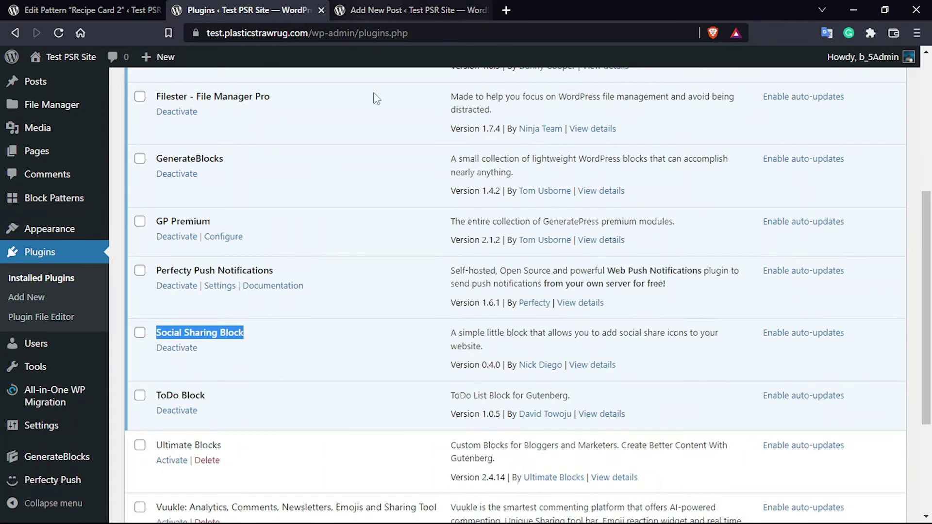
- Return to the new post and insert a separate Group block below the recipe card's Group
click(401, 6)
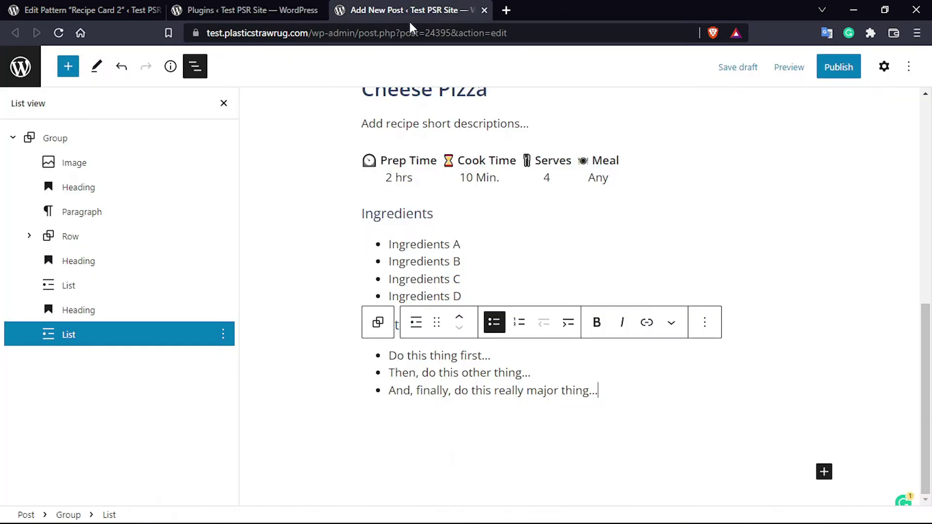
click(824, 472)
click(787, 333)
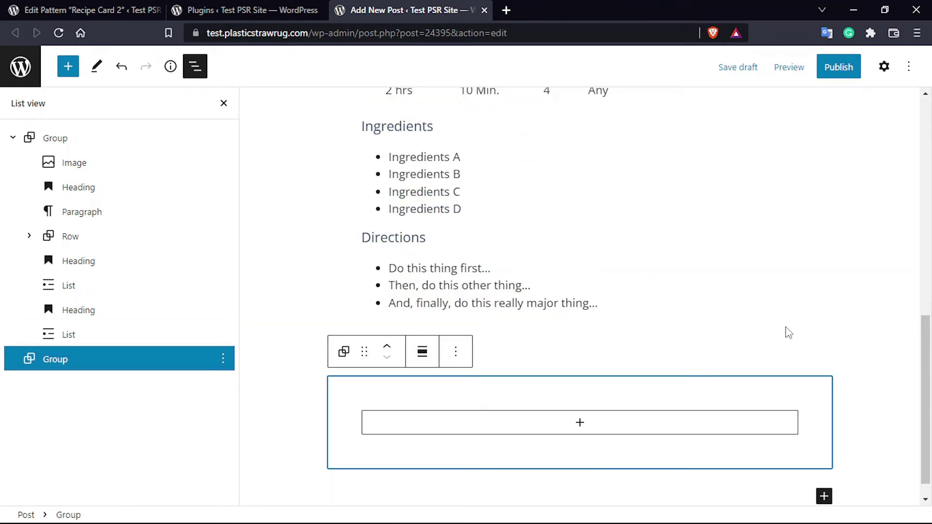
- Try the solid dark blue theme colour as the new Group's background and replace it with the default pale yellow-to-teal gradient
click(884, 66)
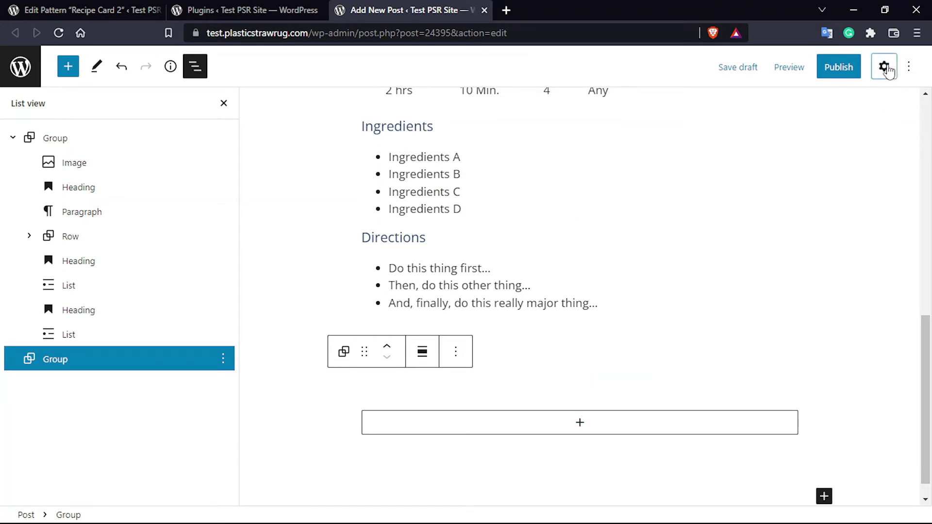
click(796, 199)
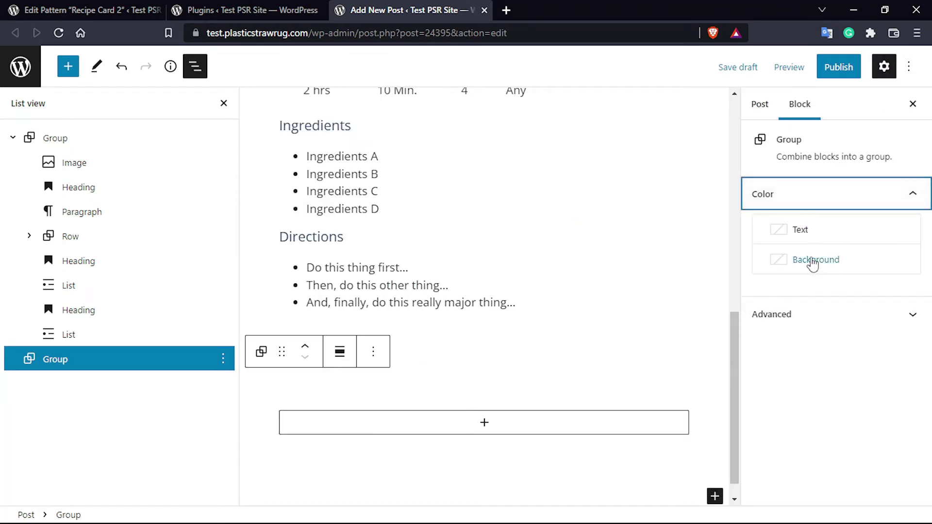
click(827, 271)
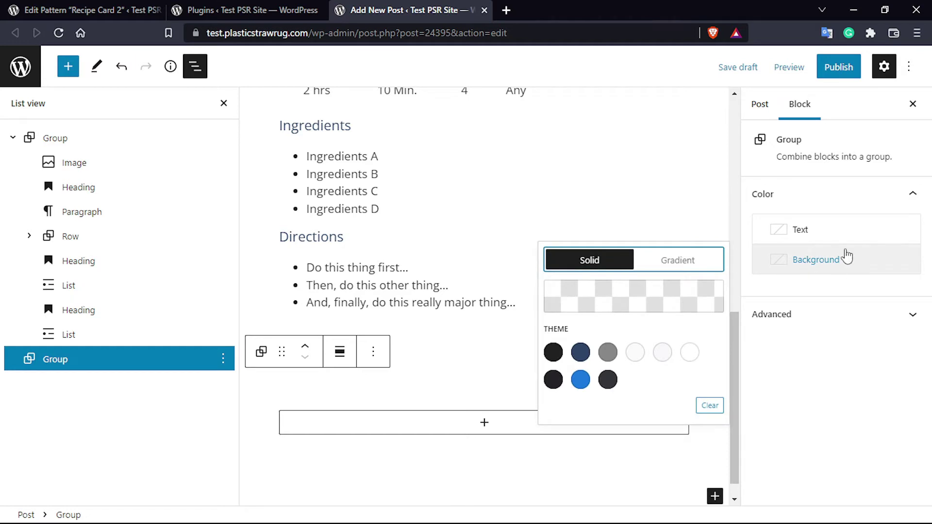
click(580, 353)
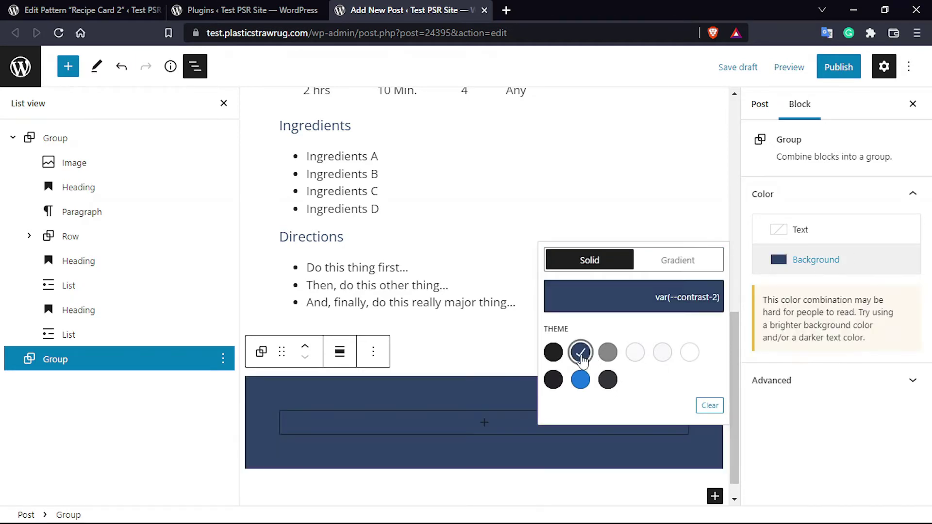
click(691, 271)
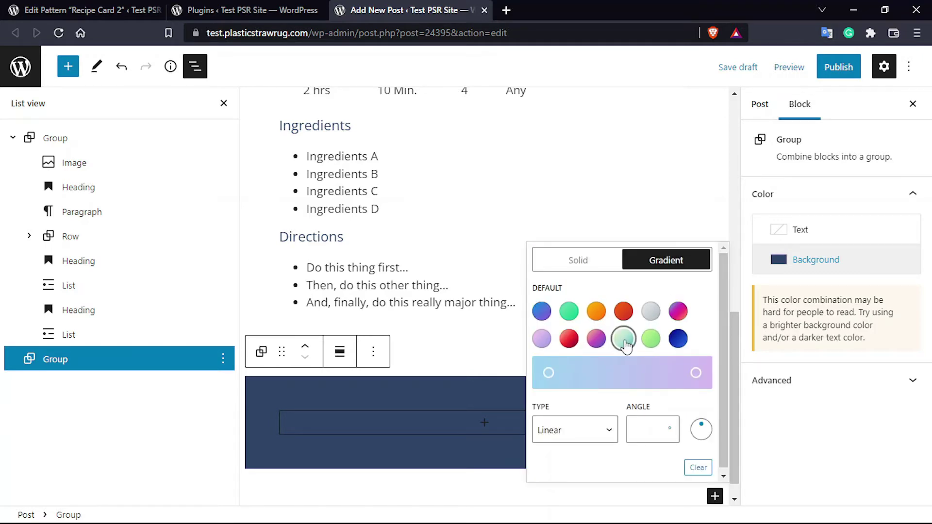
click(623, 340)
click(806, 352)
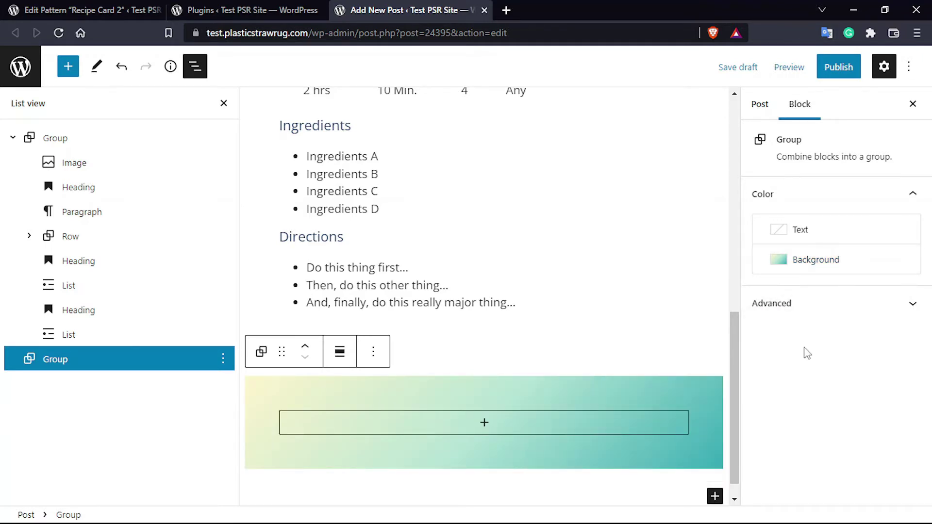
- Insert a Heading block inside the new gradient Group and set its level to H3
click(492, 422)
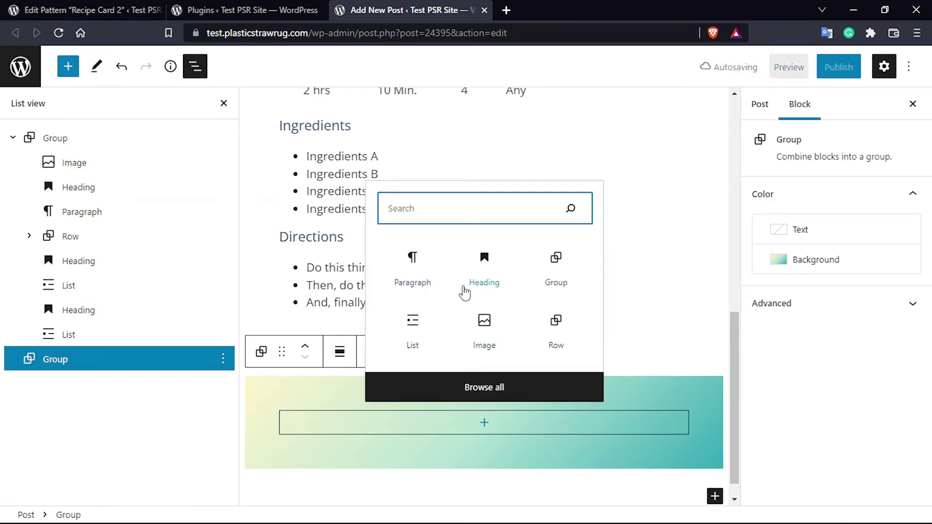
click(447, 427)
click(500, 428)
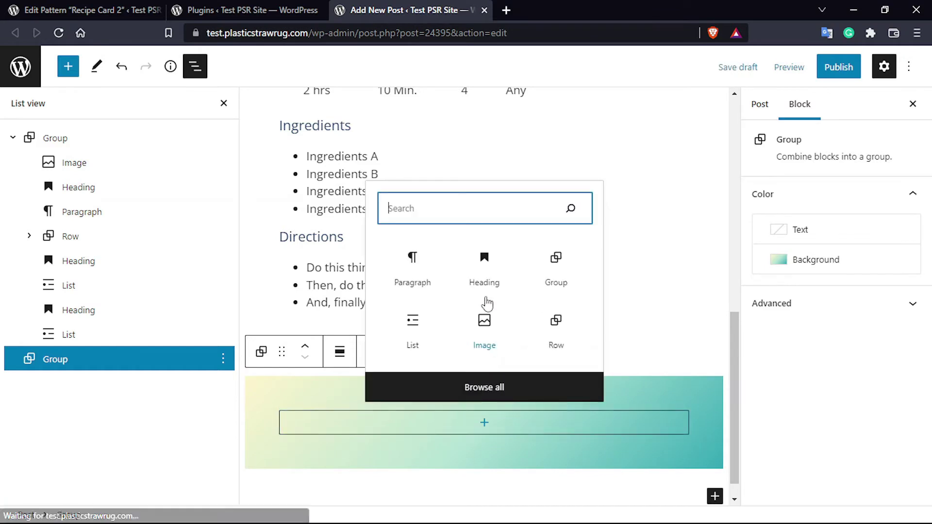
click(494, 268)
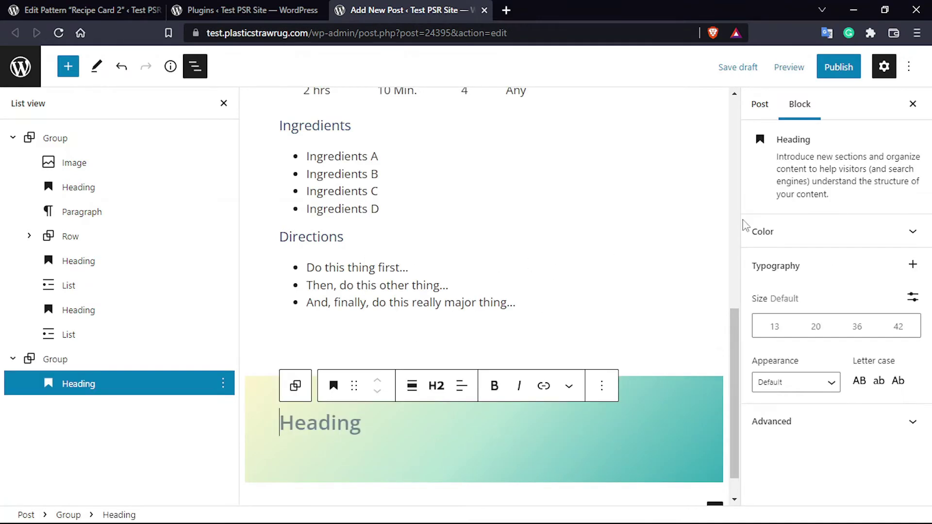
click(882, 70)
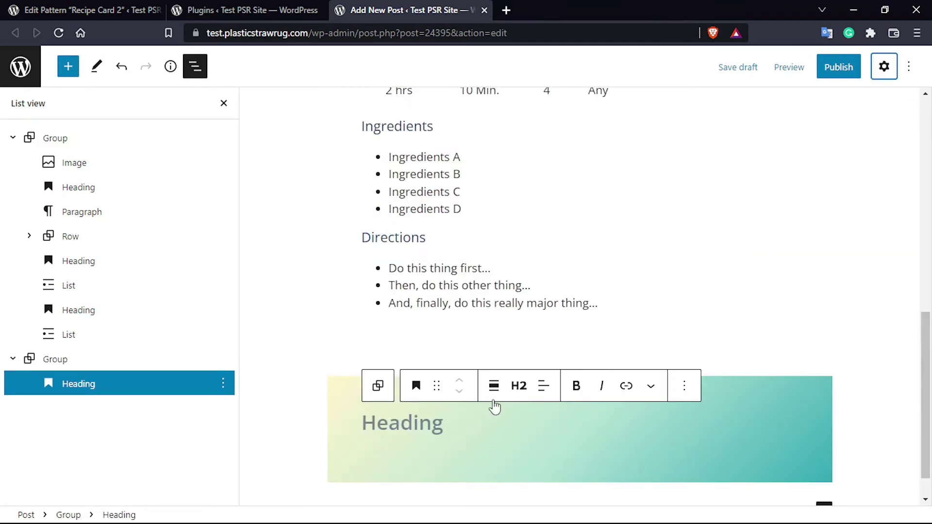
click(517, 386)
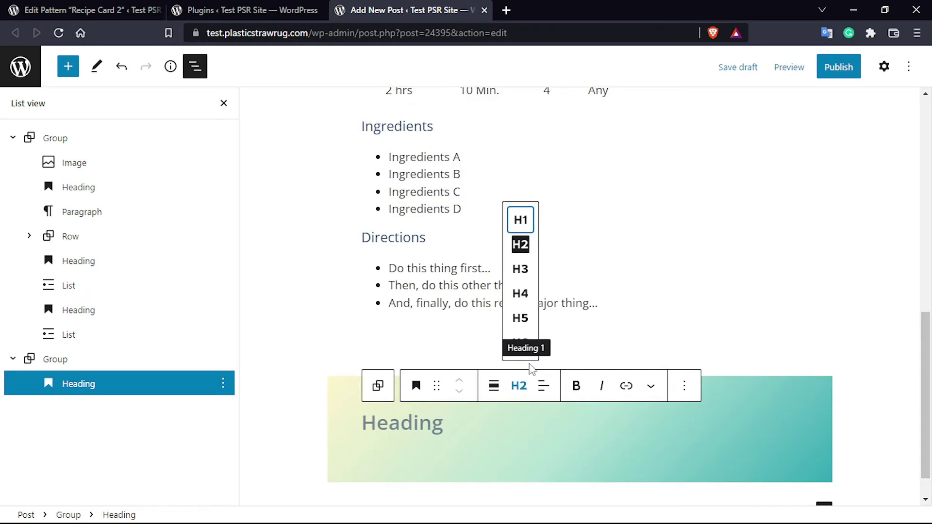
click(520, 269)
- Enter "Like This Recipe?" as the gradient Group's heading and centre its text
click(386, 421)
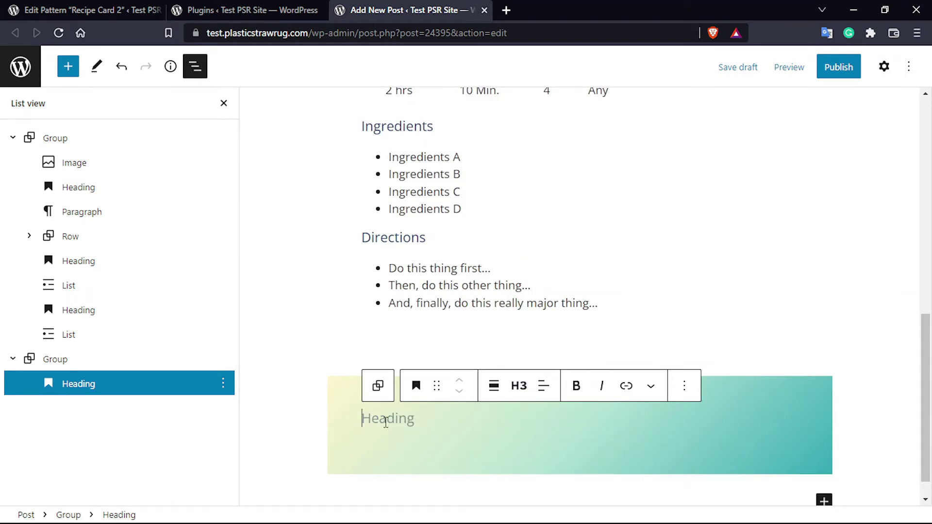
text(Like This)
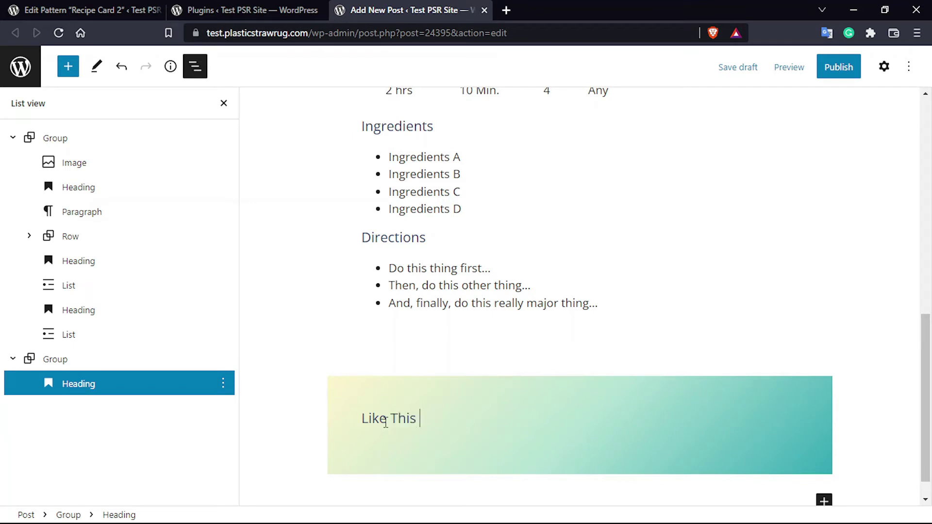
text( Recipe?)
click(542, 385)
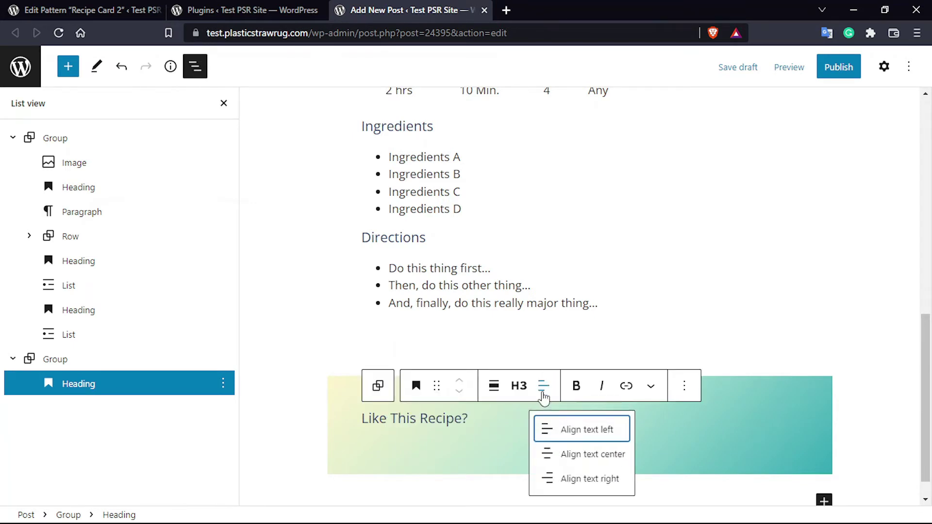
click(592, 457)
- Insert a Social Sharing block below the "Like This Recipe?" heading and add a Facebook icon to it
key(Return)
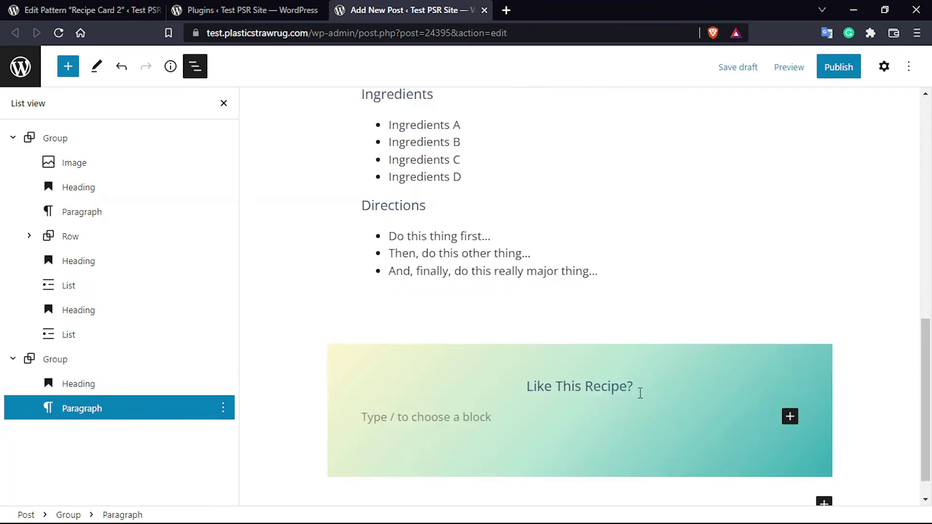
click(790, 416)
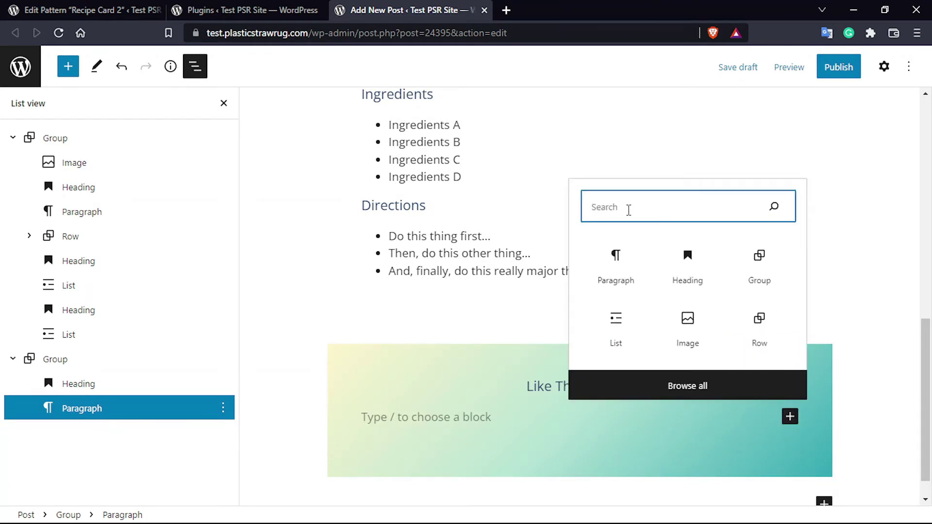
text(Social)
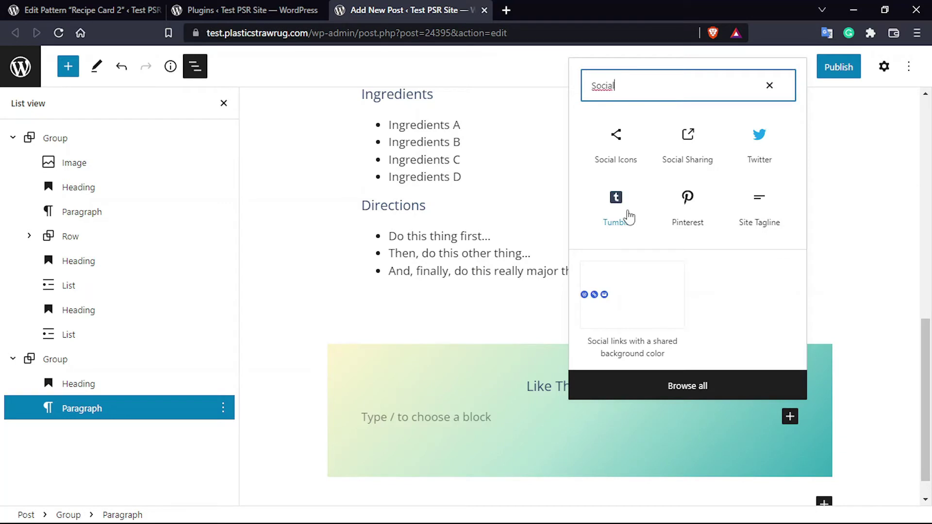
click(684, 151)
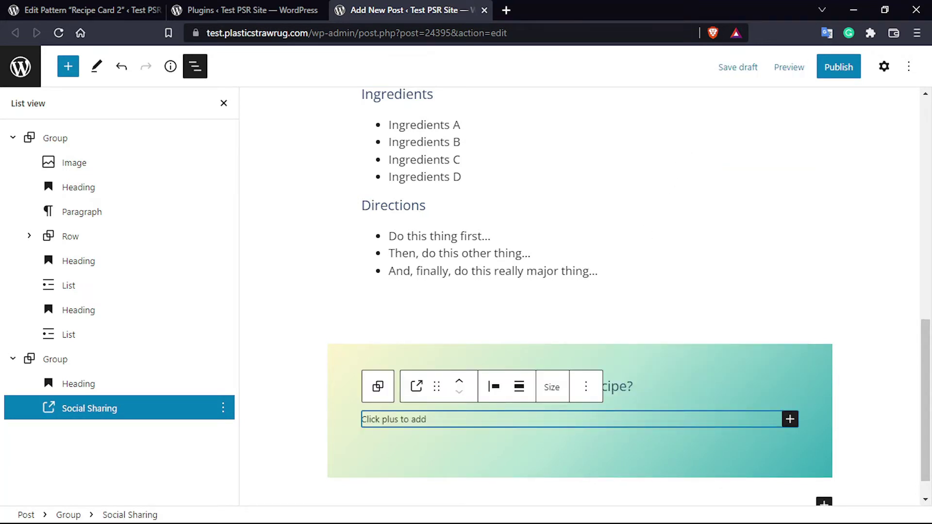
click(789, 421)
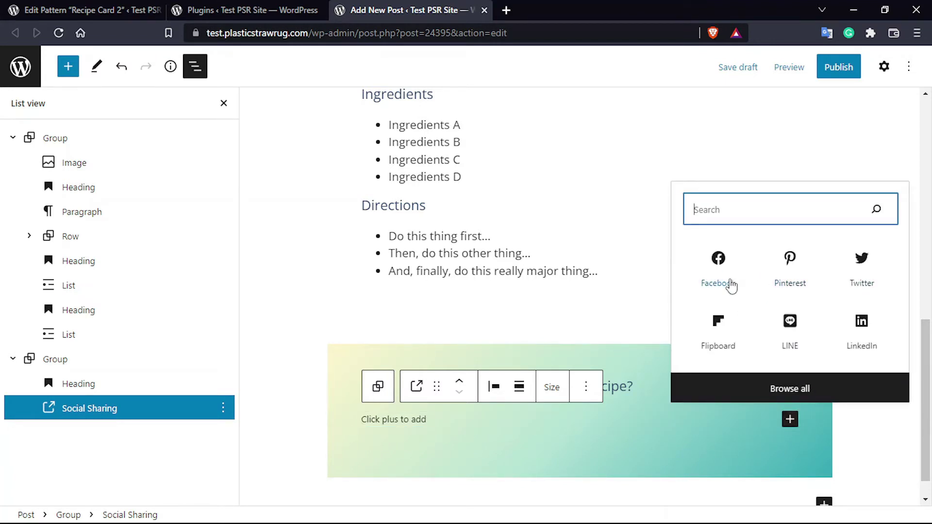
click(723, 270)
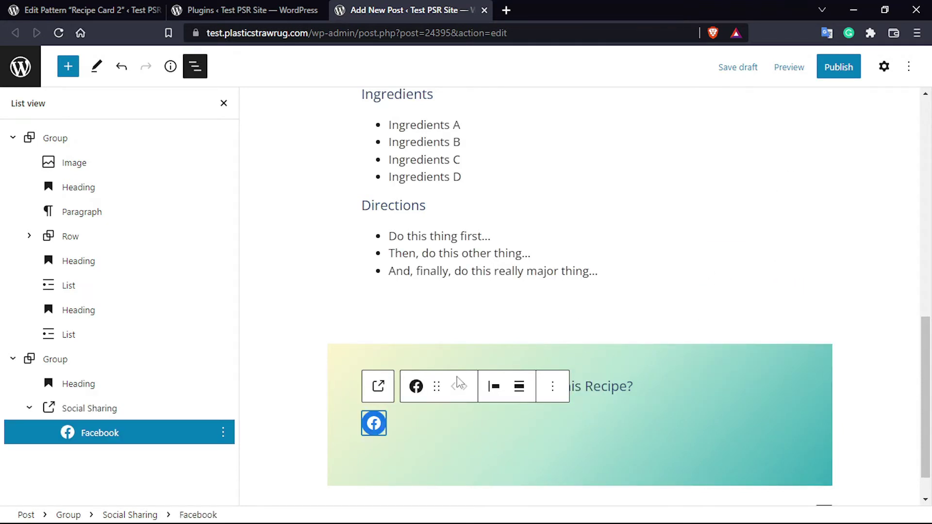
- Format the Social Sharing block with the Pill Shape style, centred justification and visible labels
click(882, 68)
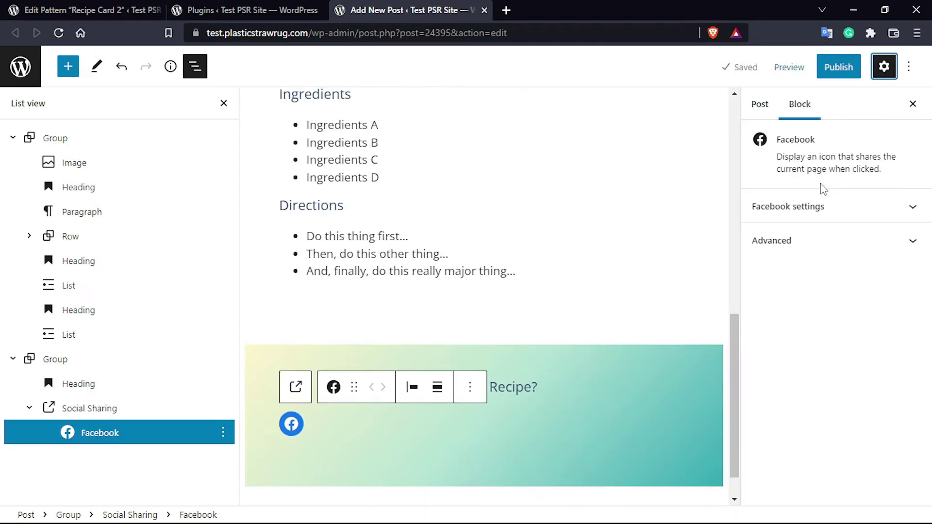
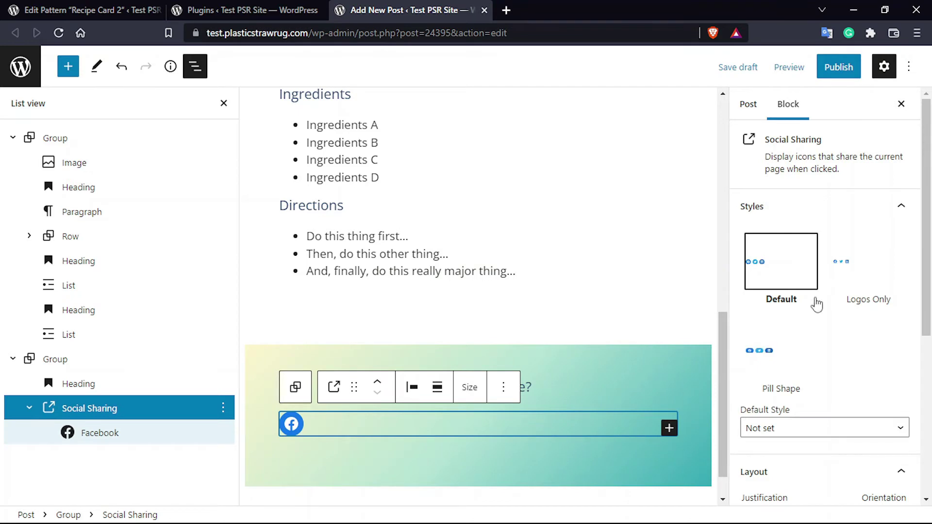
click(782, 244)
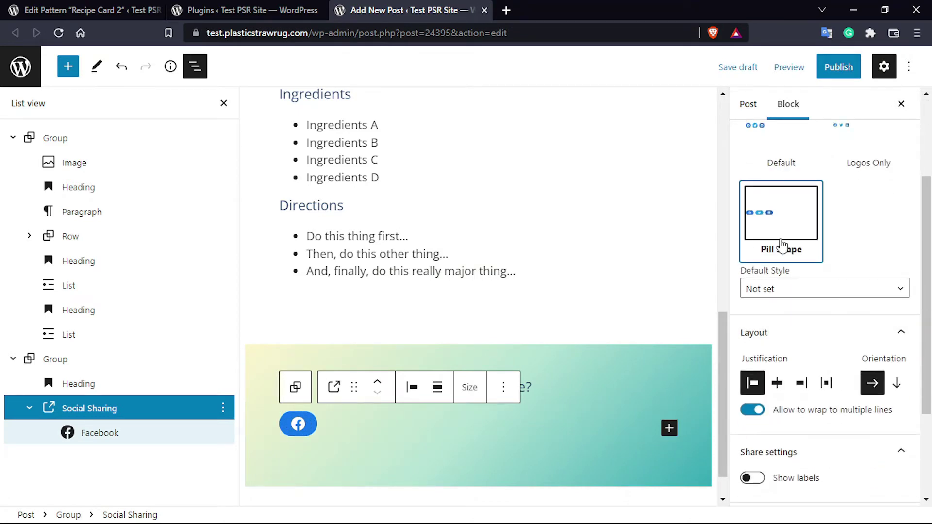
scroll(795, 313, down, 1)
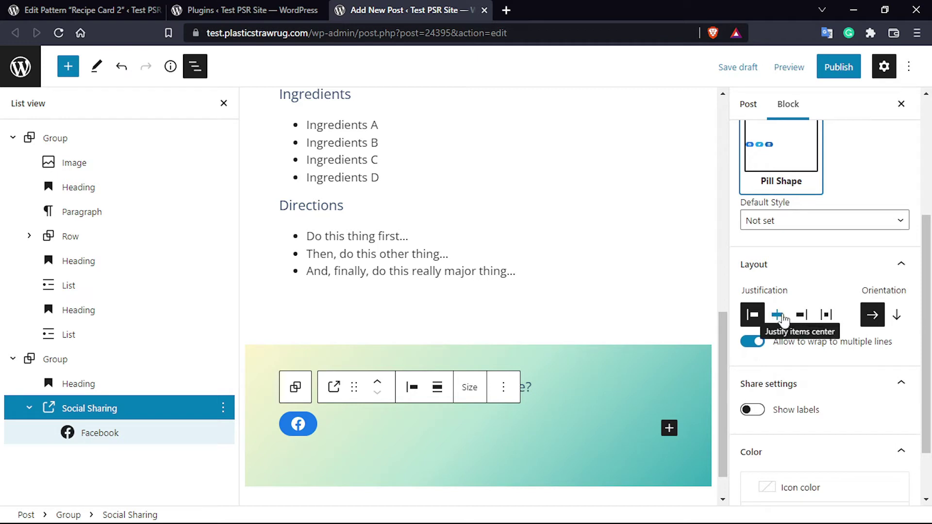
click(782, 318)
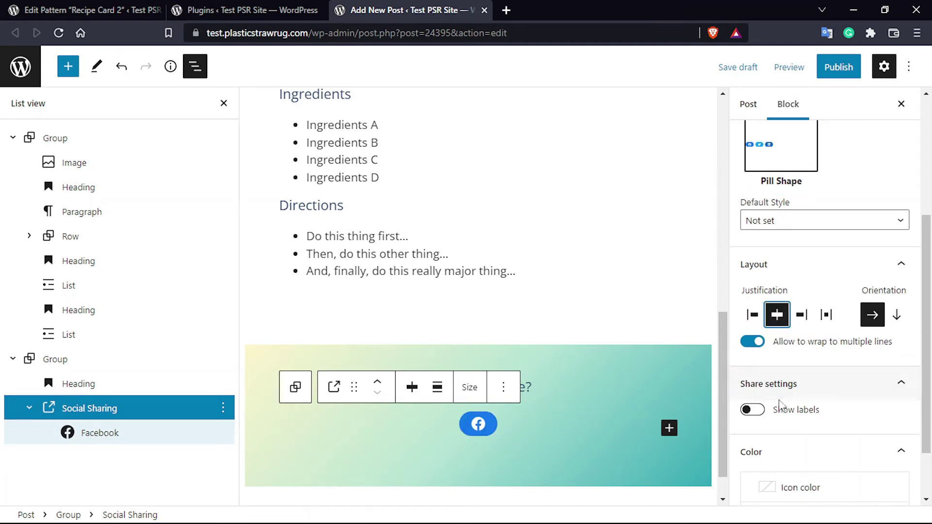
click(745, 410)
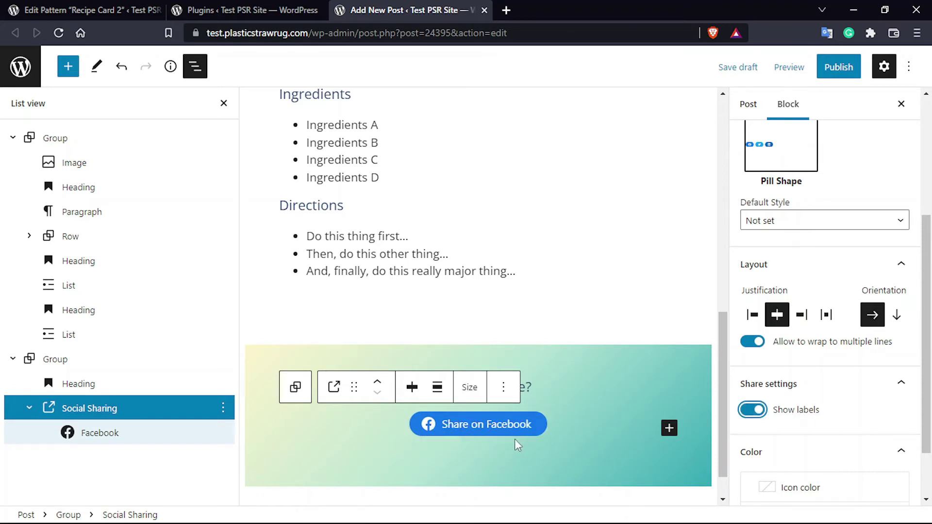
- Add Pinterest and Twitter share buttons to the Social Sharing block after the Facebook one
click(648, 433)
click(668, 428)
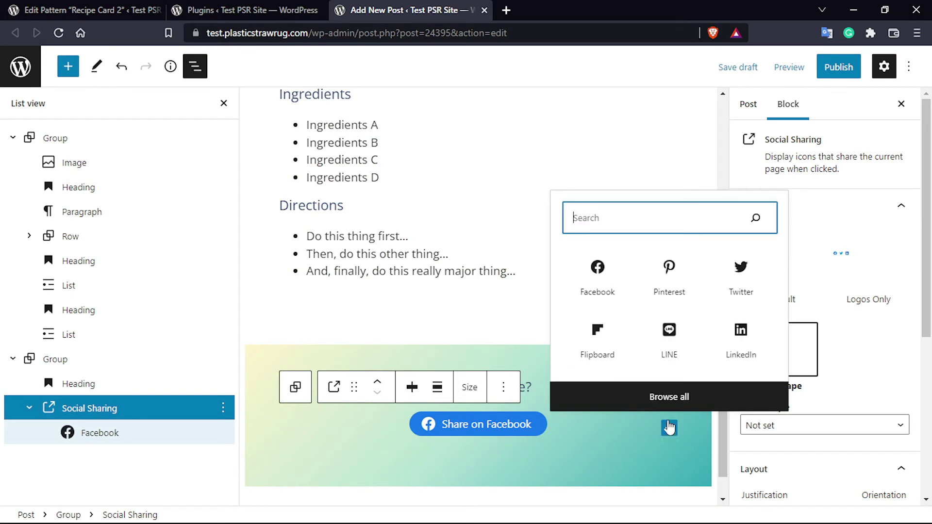
click(684, 279)
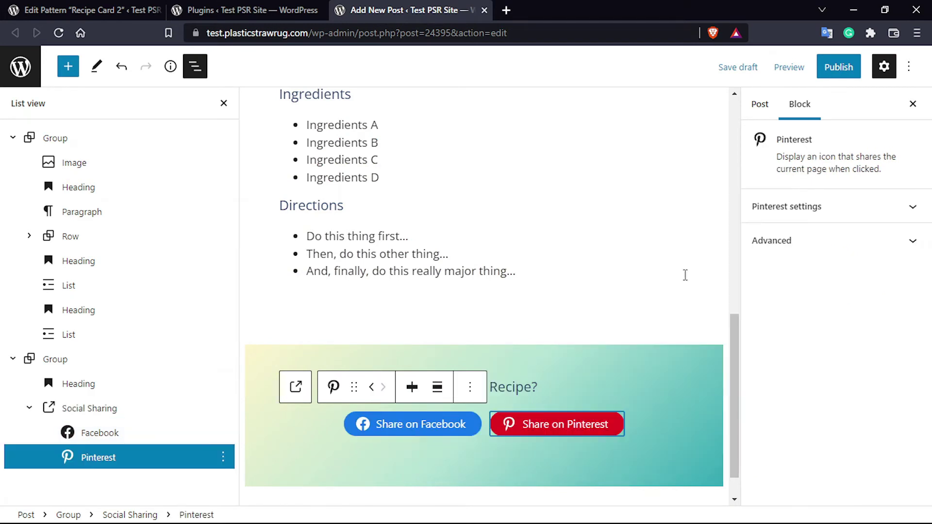
click(655, 416)
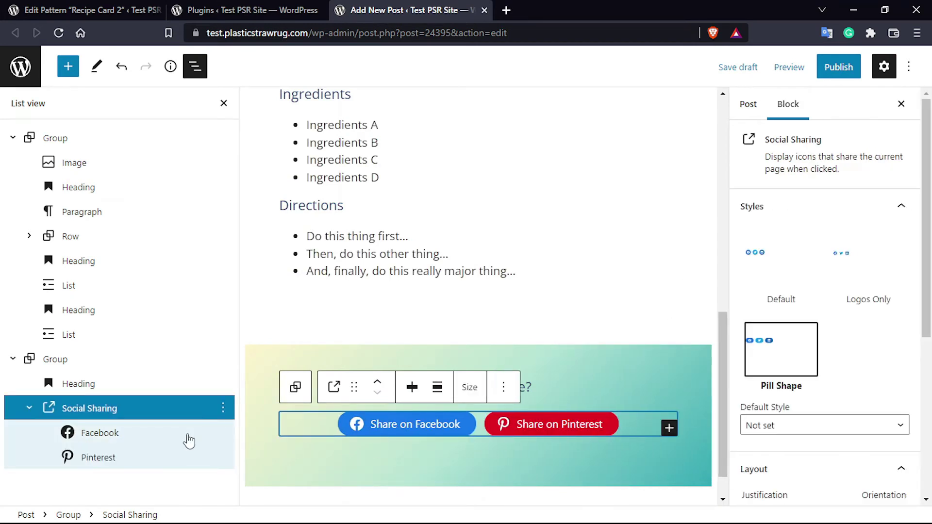
click(666, 427)
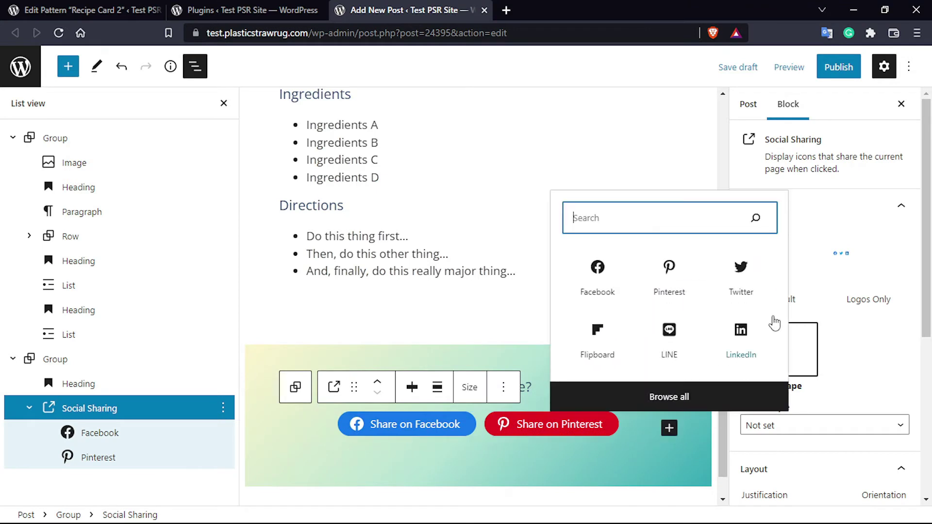
click(741, 275)
scroll(435, 461, down, 2)
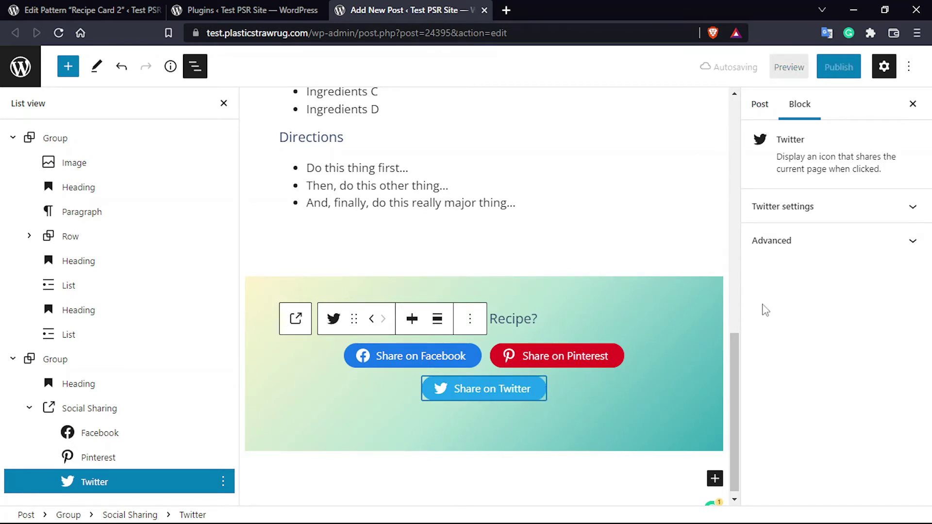
- Save the recipe post as a draft and open its preview in a new tab
scroll(555, 279, up, 5)
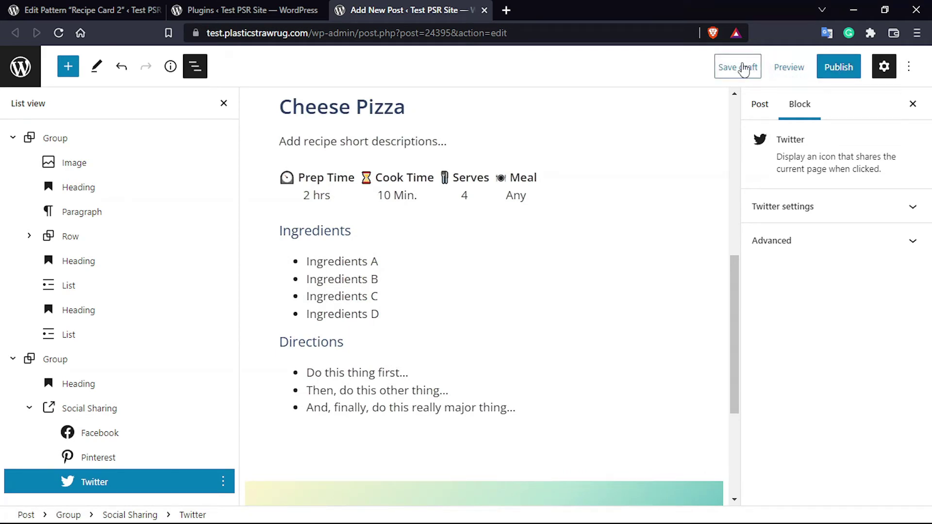
click(738, 68)
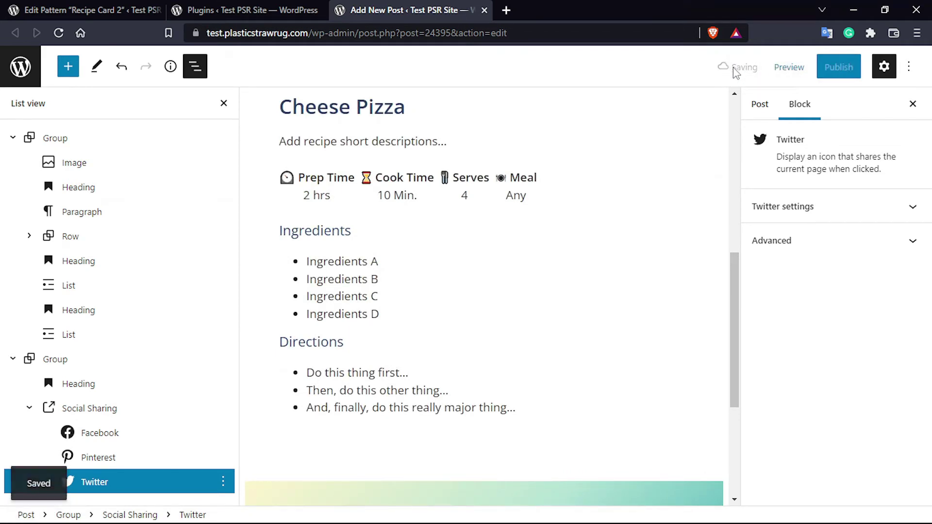
click(781, 72)
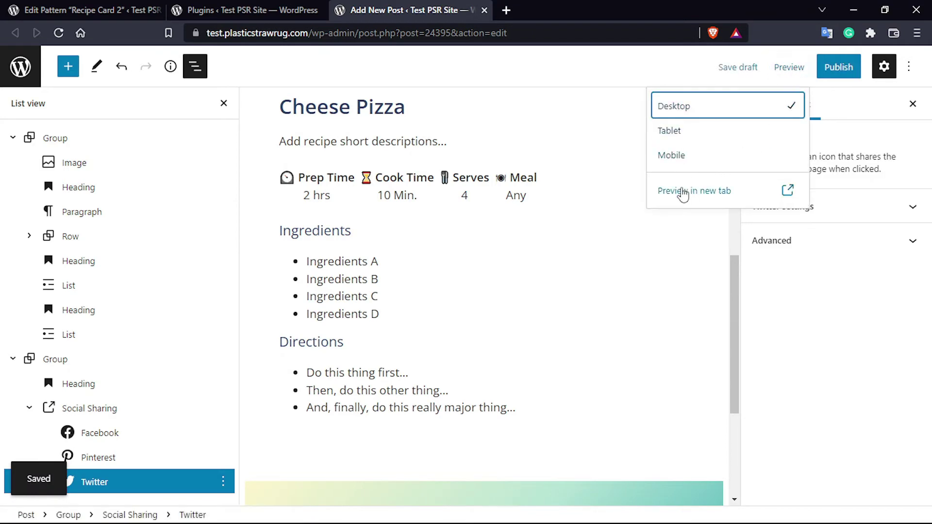
click(680, 190)
- Examine the previewed Cheese Pizza card from its image and recipe details down to the social sharing section
scroll(425, 253, down, 6)
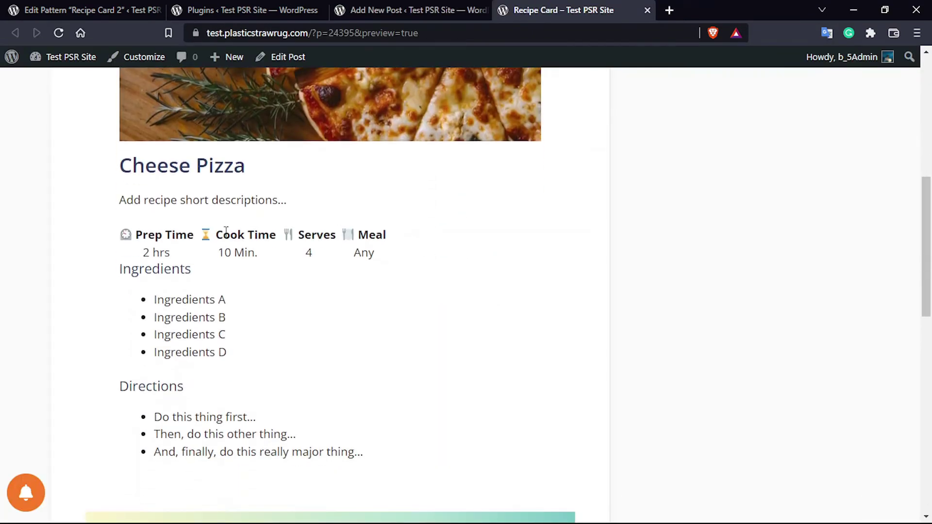
scroll(187, 241, up, 6)
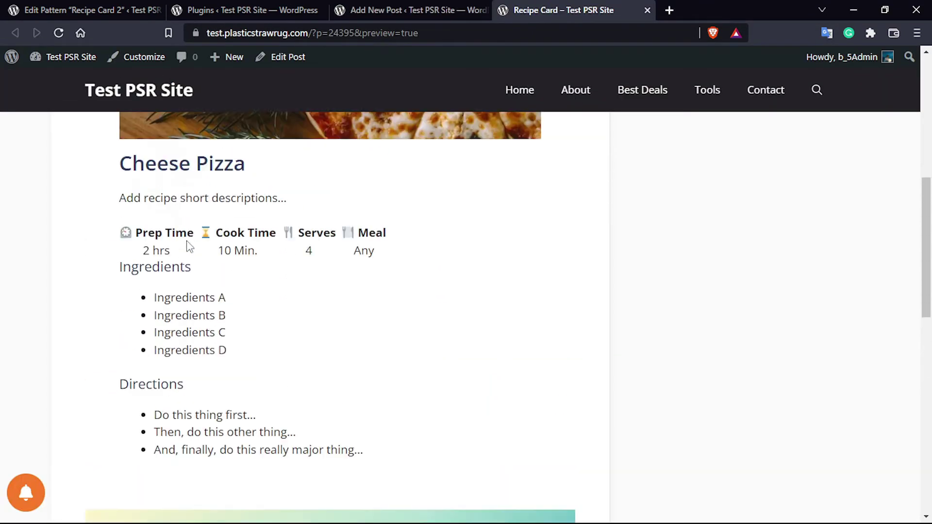
scroll(127, 199, up, 1)
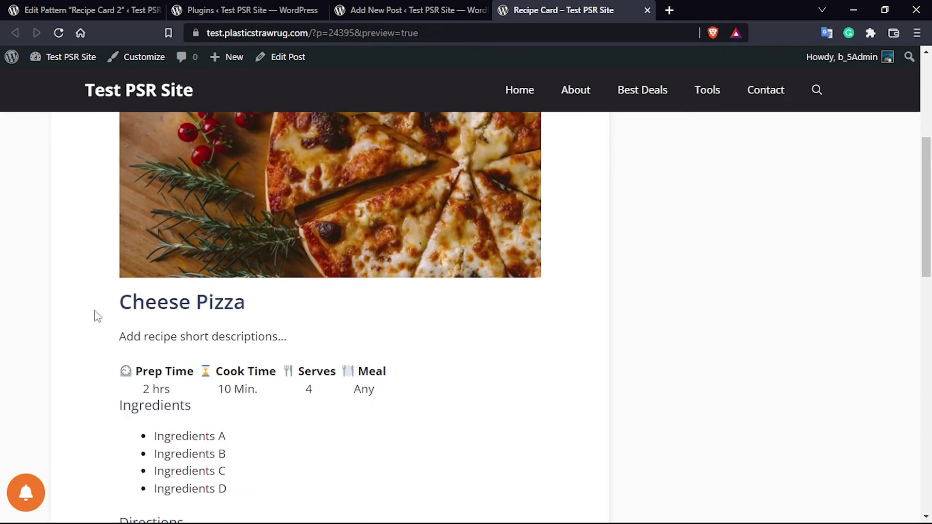
scroll(601, 372, down, 6)
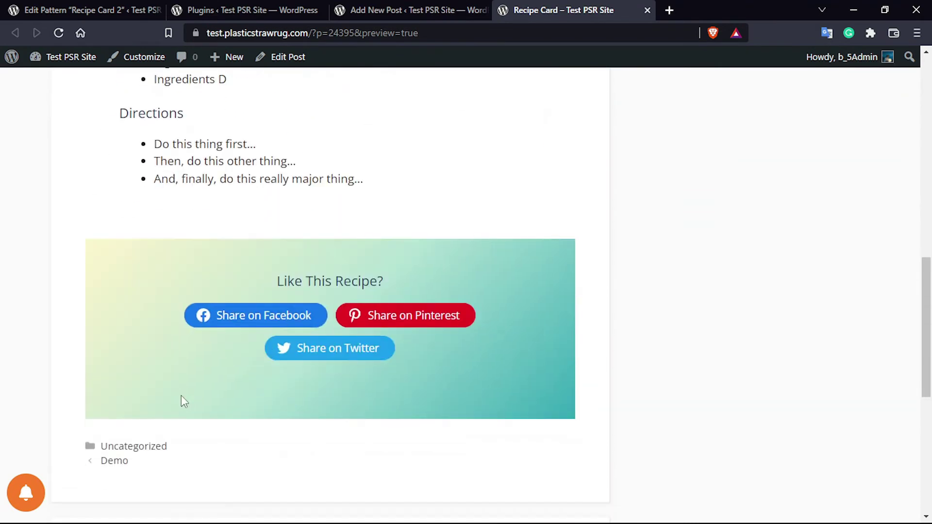
scroll(291, 337, down, 3)
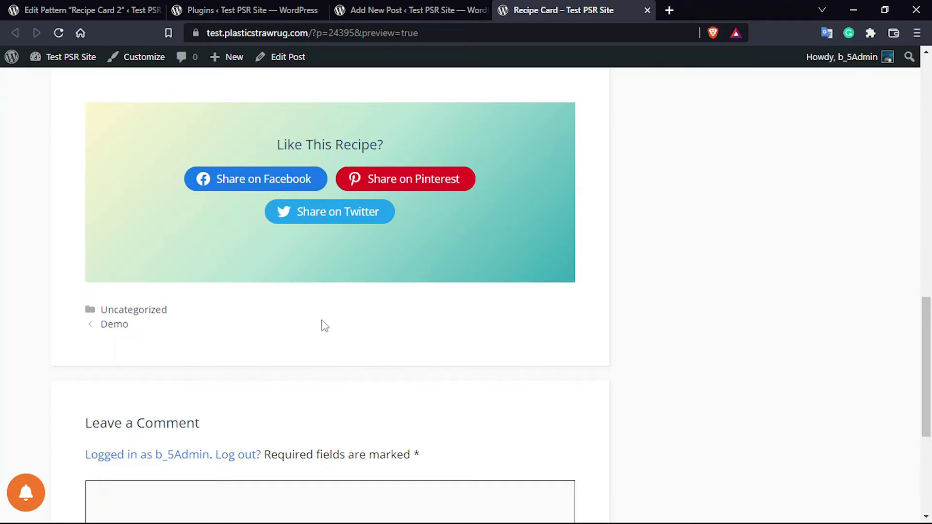
scroll(528, 284, up, 3)
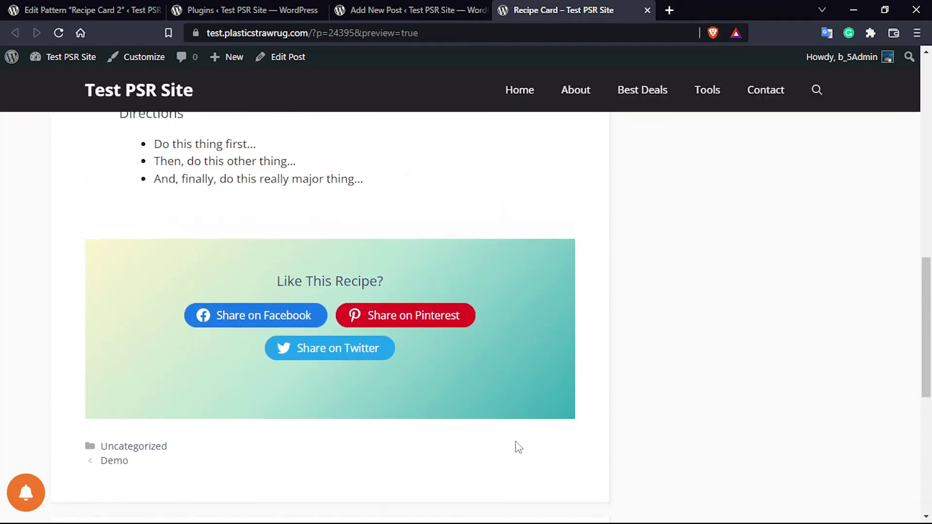
scroll(500, 364, up, 10)
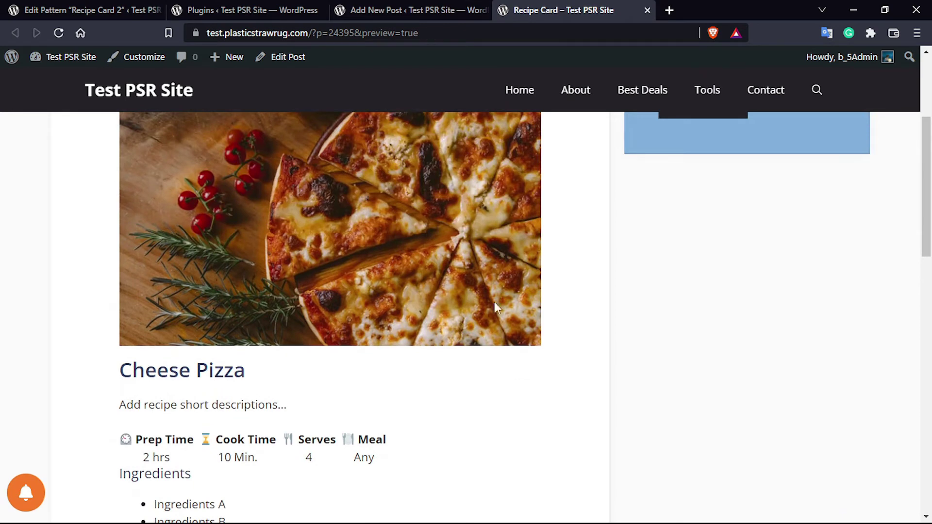
- Return to the post editor and add a Custom HTML block below the social sharing group
click(439, 10)
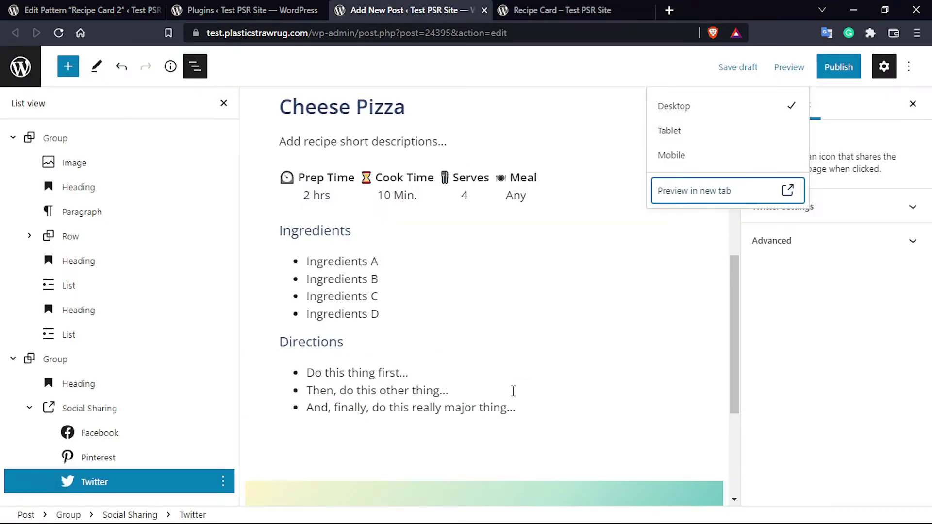
scroll(528, 376, down, 3)
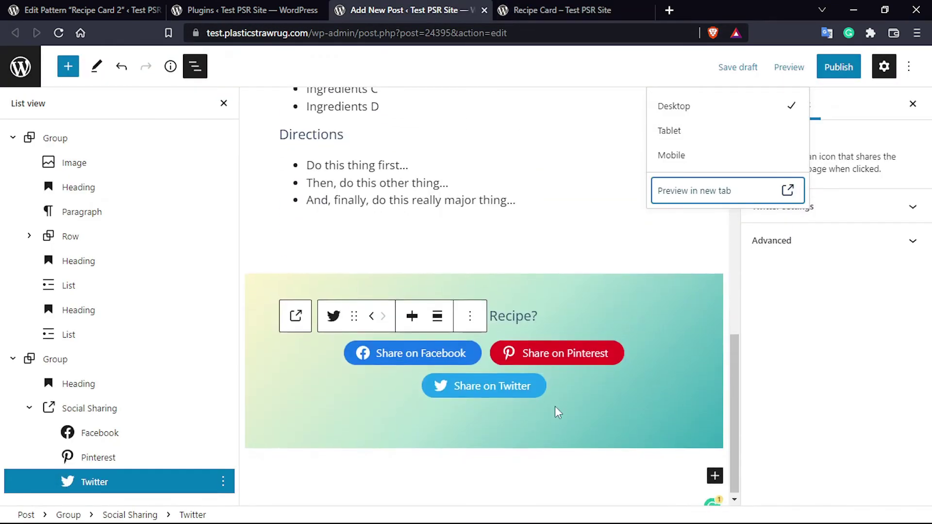
click(714, 472)
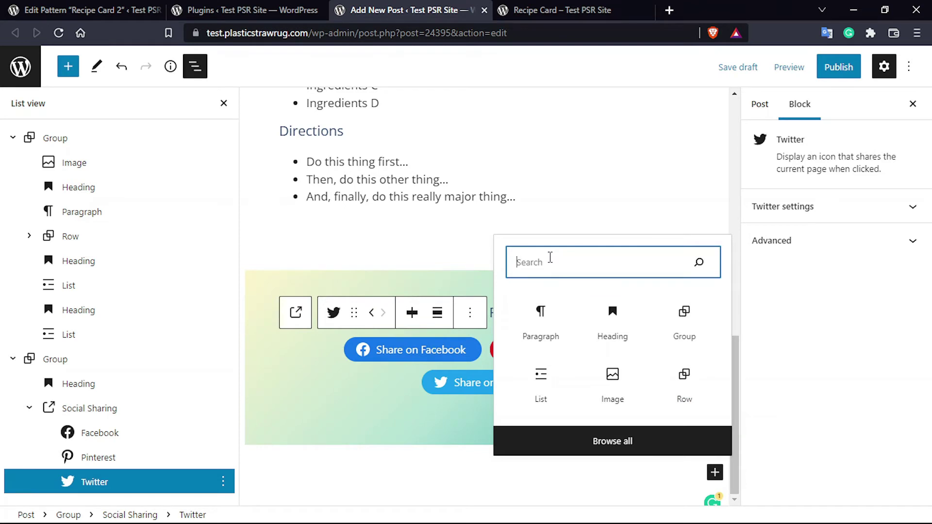
text(Cust)
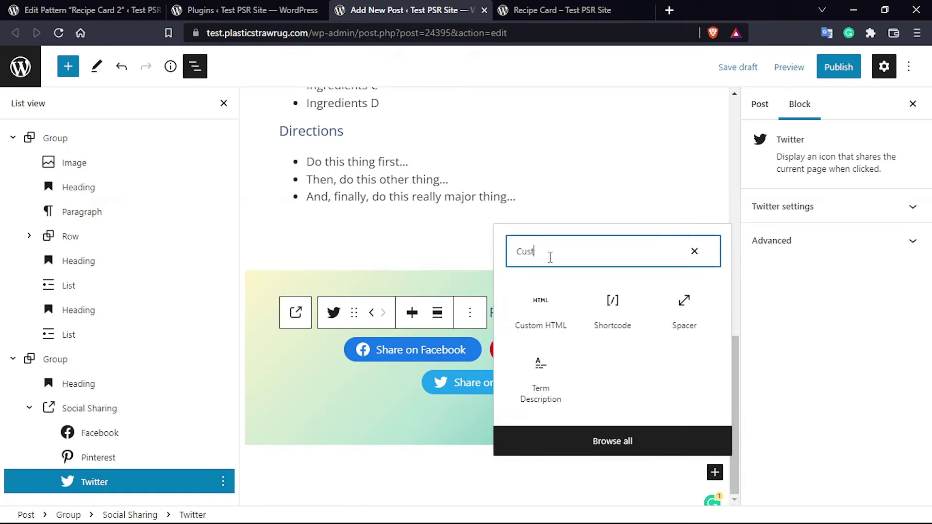
click(540, 309)
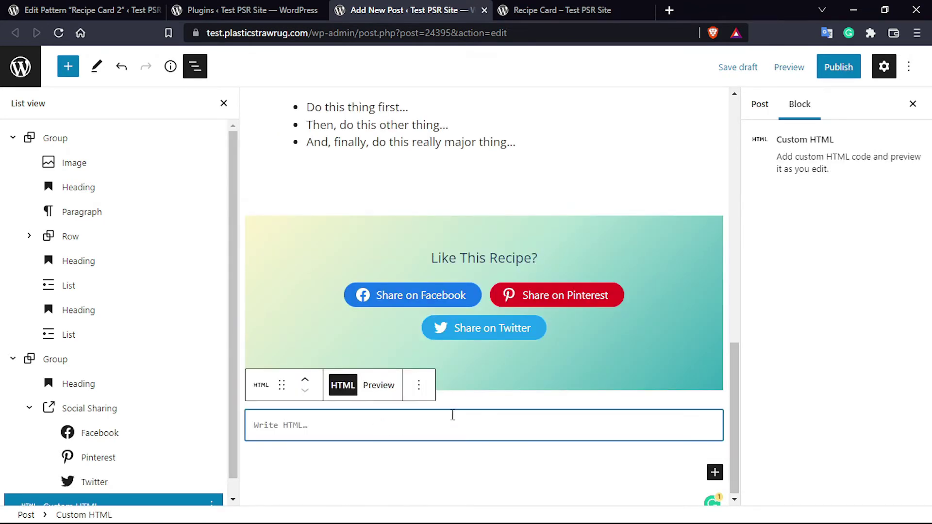
- Give the first group, which holds the recipe content, the additional CSS class recipe-card
scroll(459, 305, up, 7)
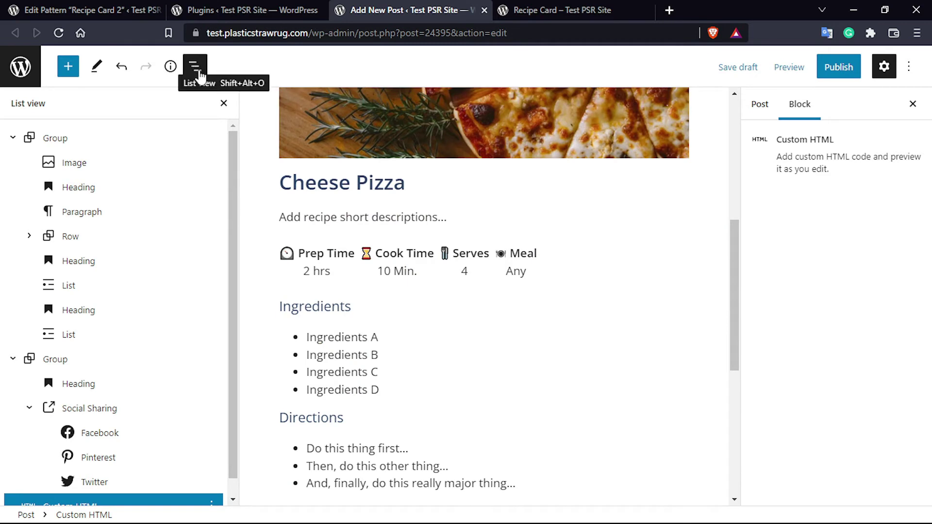
click(55, 138)
click(791, 232)
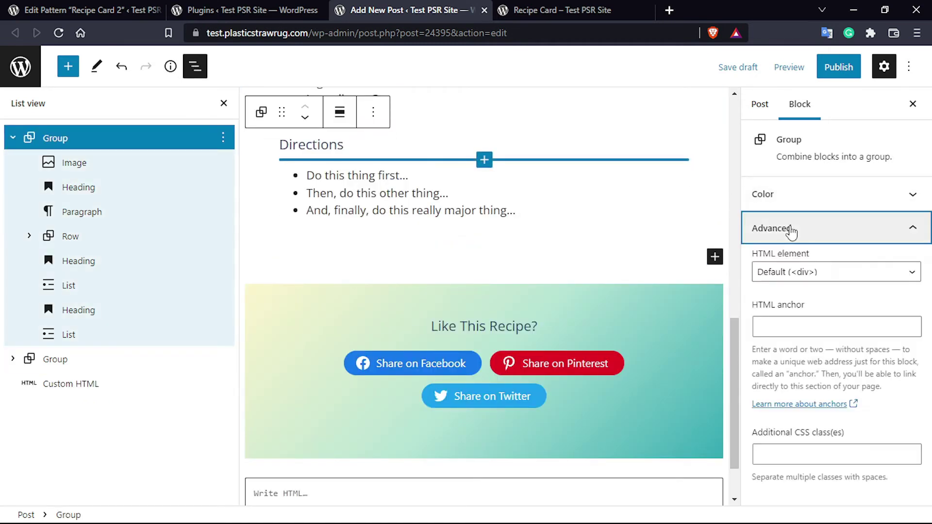
click(786, 461)
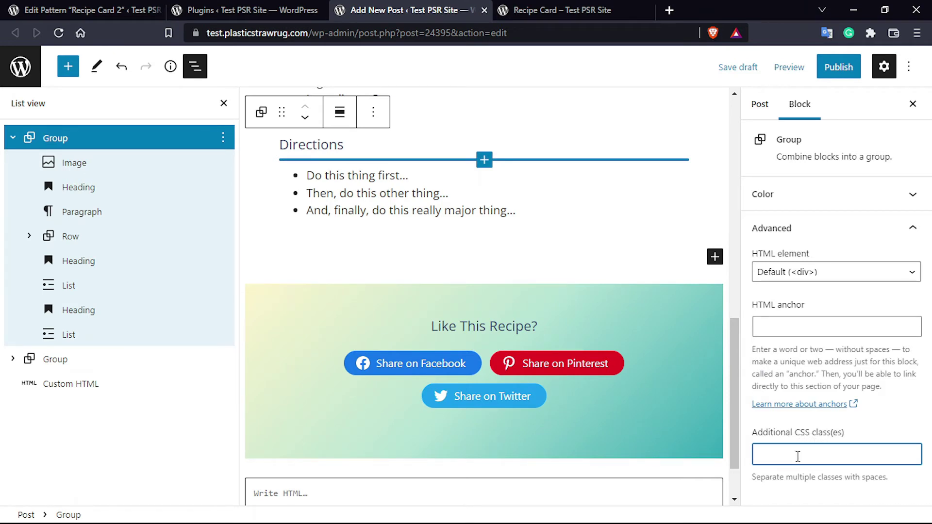
text(recipe-card)
- Write an empty <style></style> tag pair in the Custom HTML block
scroll(378, 433, down, 2)
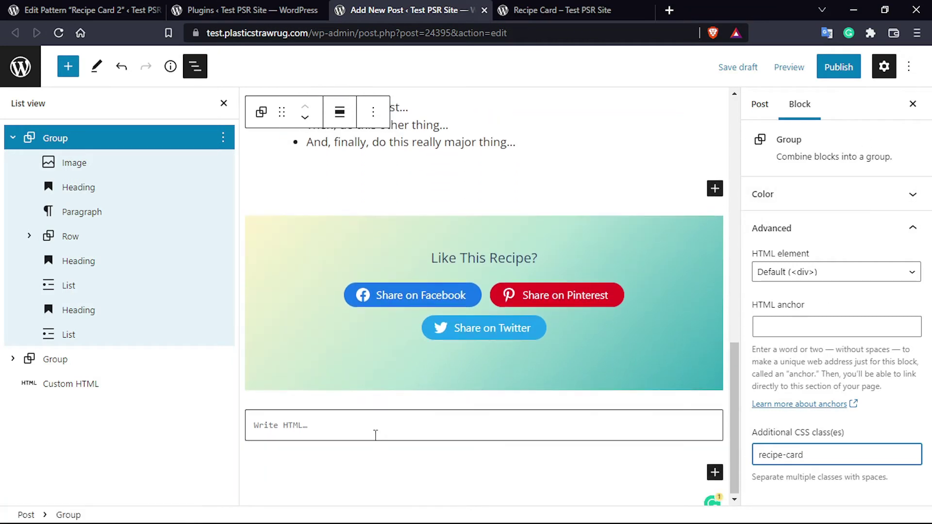
click(318, 428)
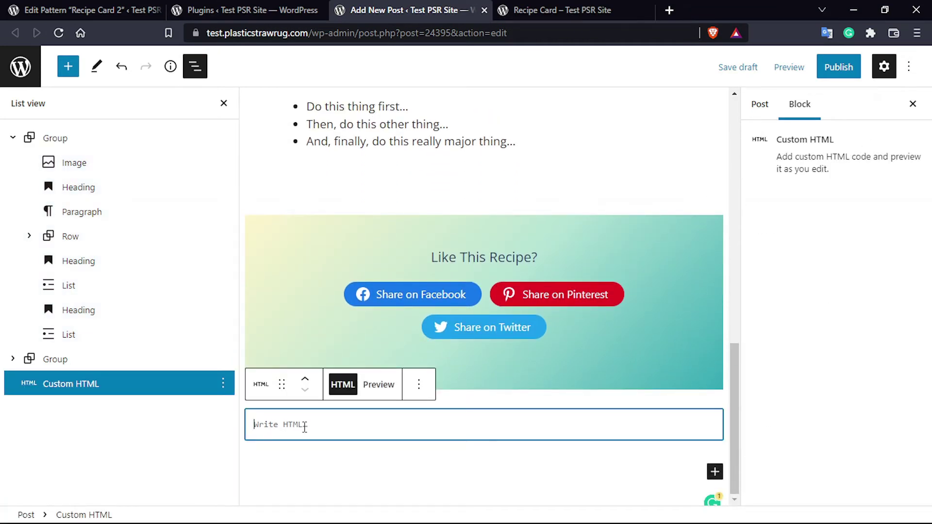
text(,s)
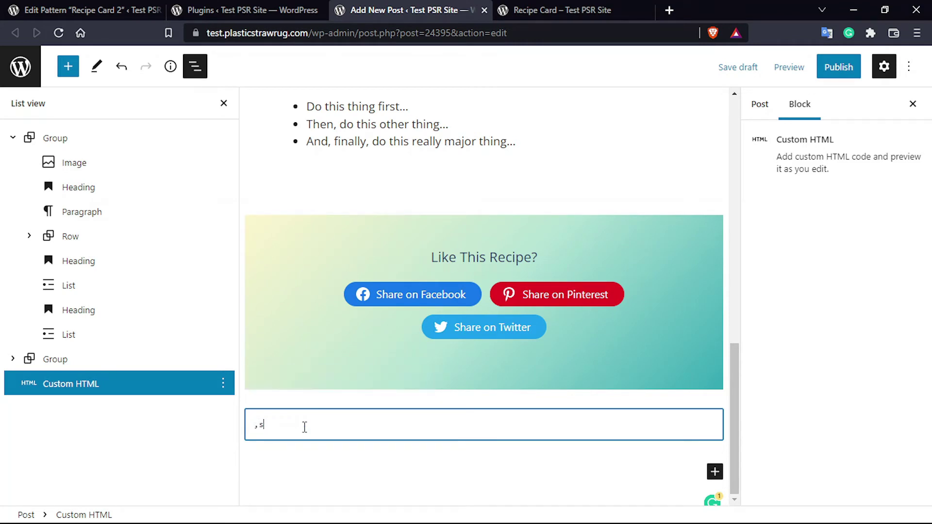
text(tye)
key(BackSpace)
key(BackSpace)
key(BackSpace)
key(BackSpace)
key(BackSpace)
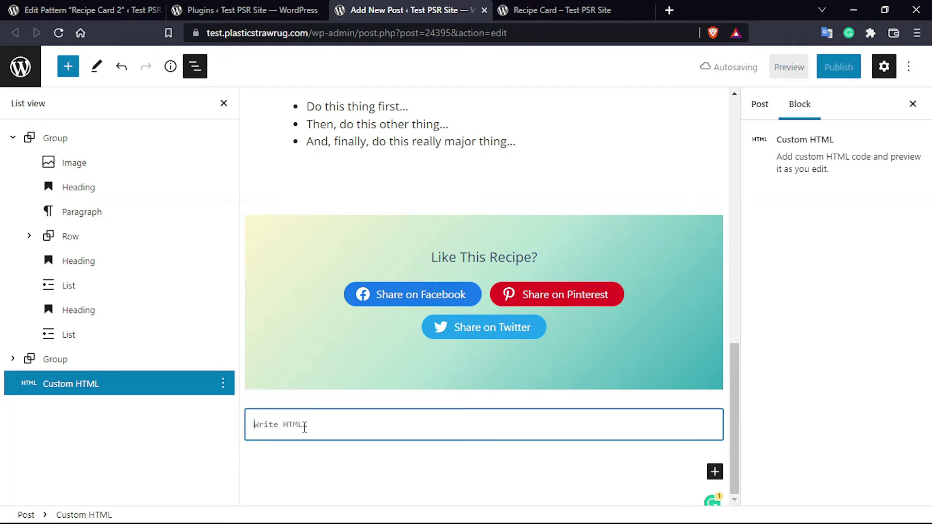
text(<style></style>)
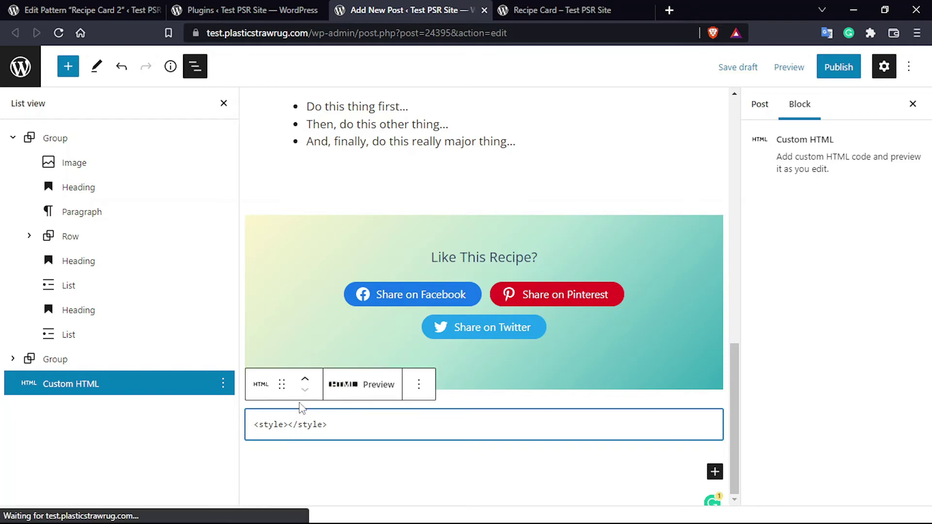
- Enter the selector div.recipe-card between the style tags in the Custom HTML block
click(292, 426)
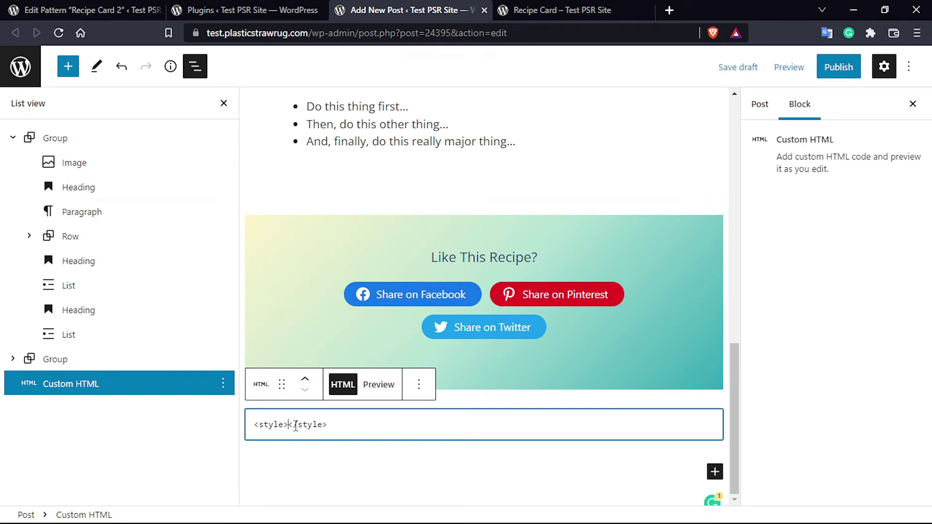
text(dicv)
key(BackSpace)
key(BackSpace)
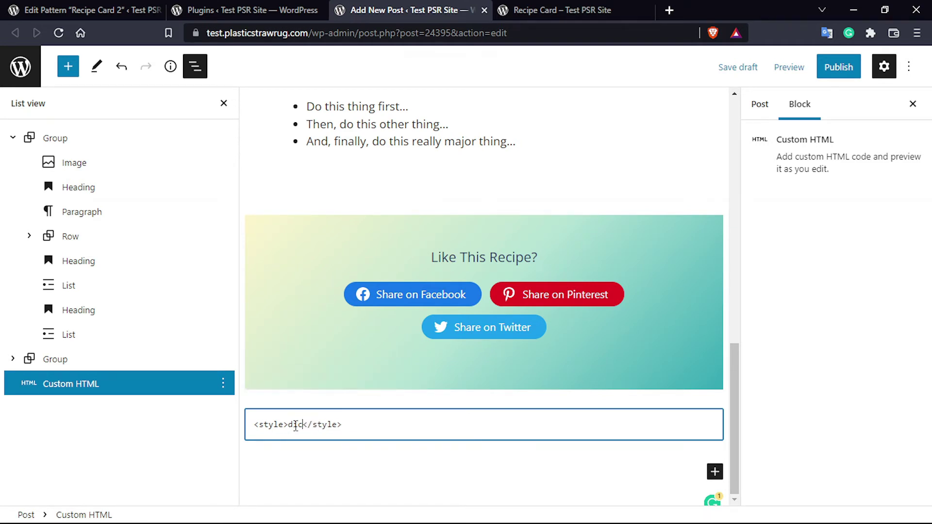
text(v)
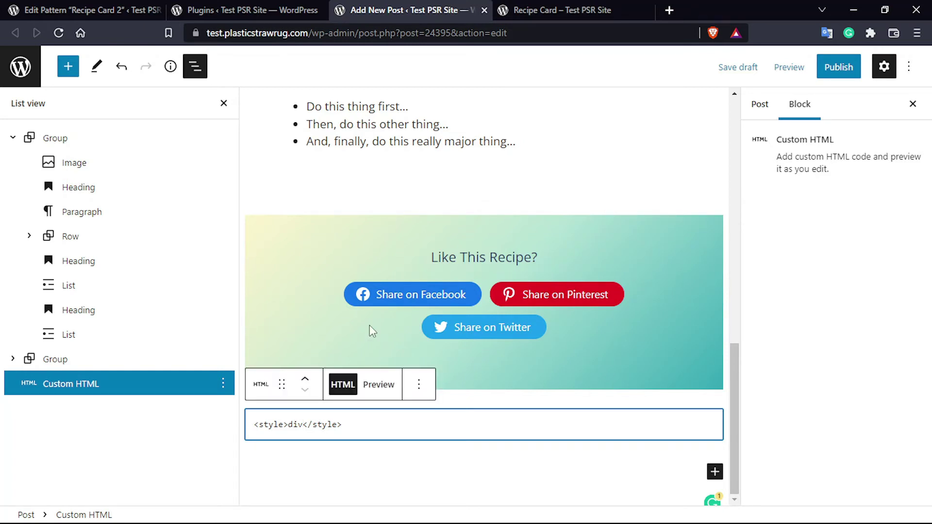
text(.)
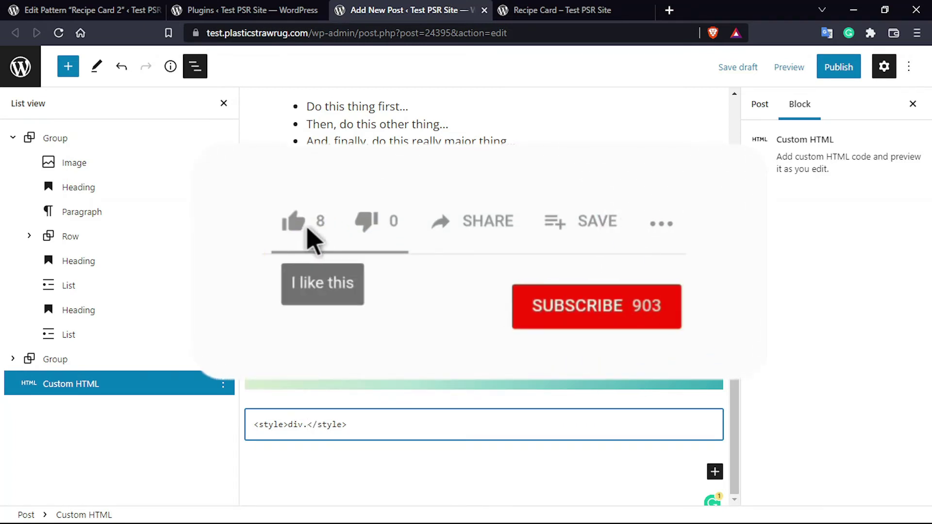
text(reci)
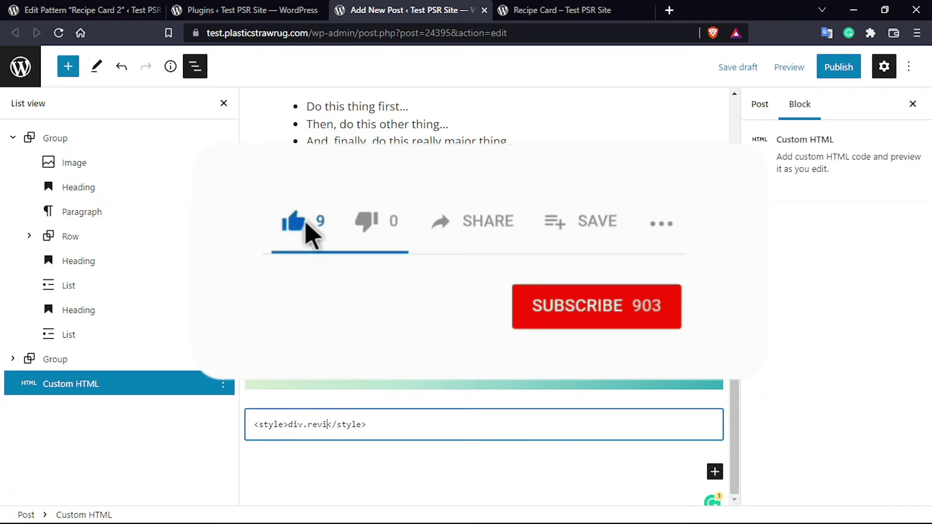
text(pe-a)
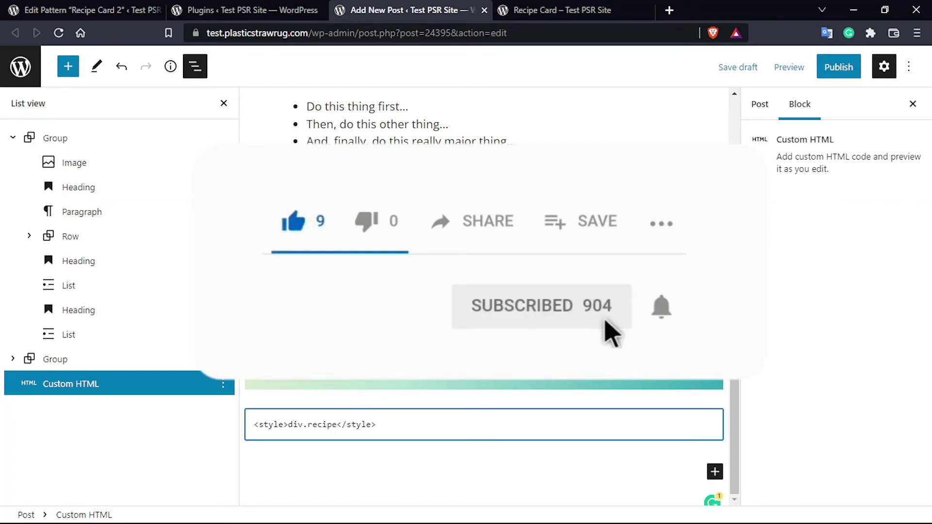
key(BackSpace)
text(cr)
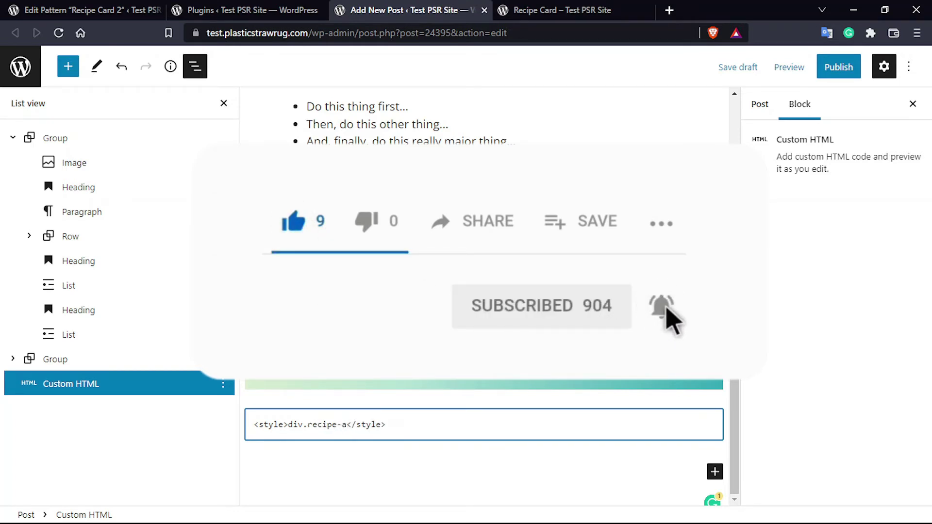
key(BackSpace)
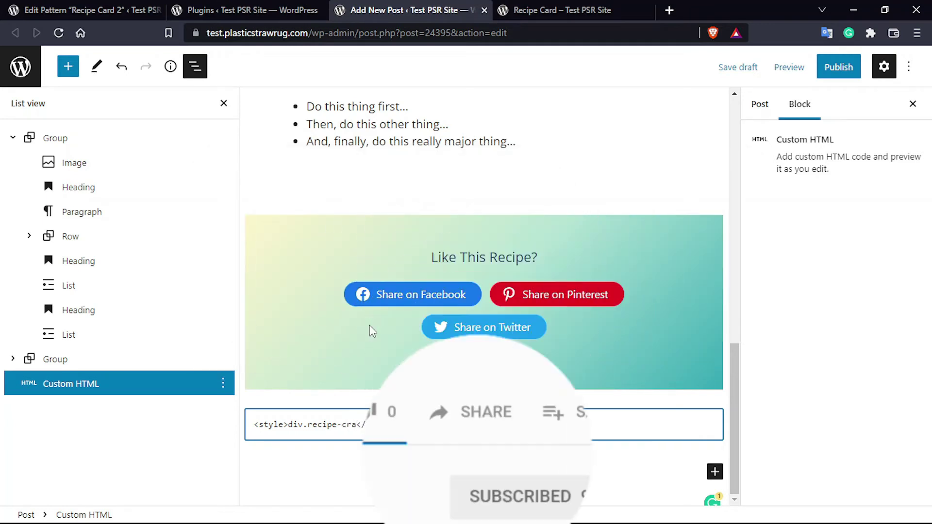
text(ar)
- Check the recipe group's additional CSS class against the selector and copy the class name
click(55, 138)
click(771, 228)
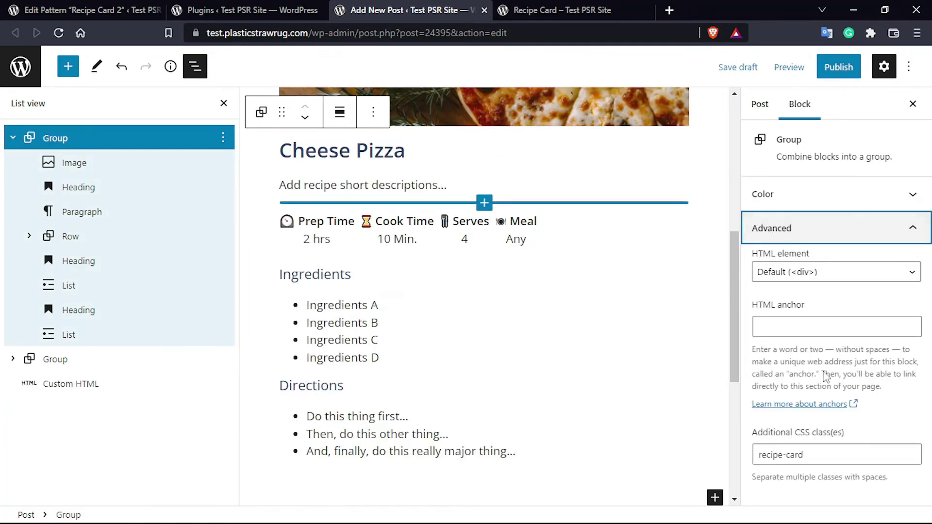
click(784, 451)
drag(803, 455, 747, 456)
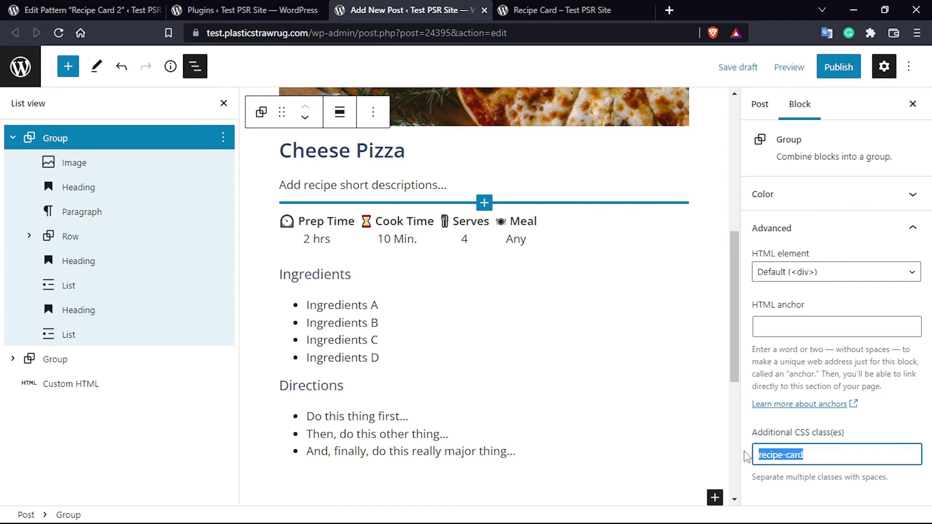
key(ctrl+c)
scroll(723, 466, down, 1)
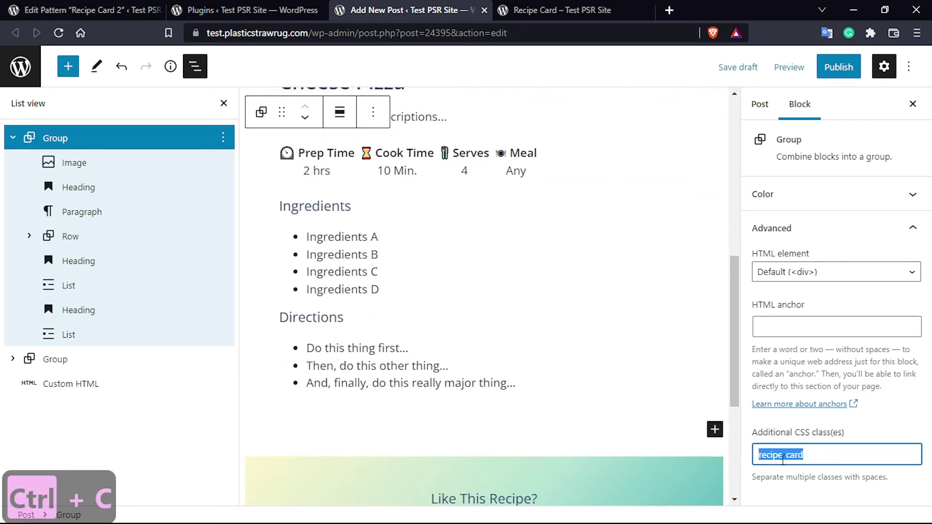
scroll(349, 437, down, 4)
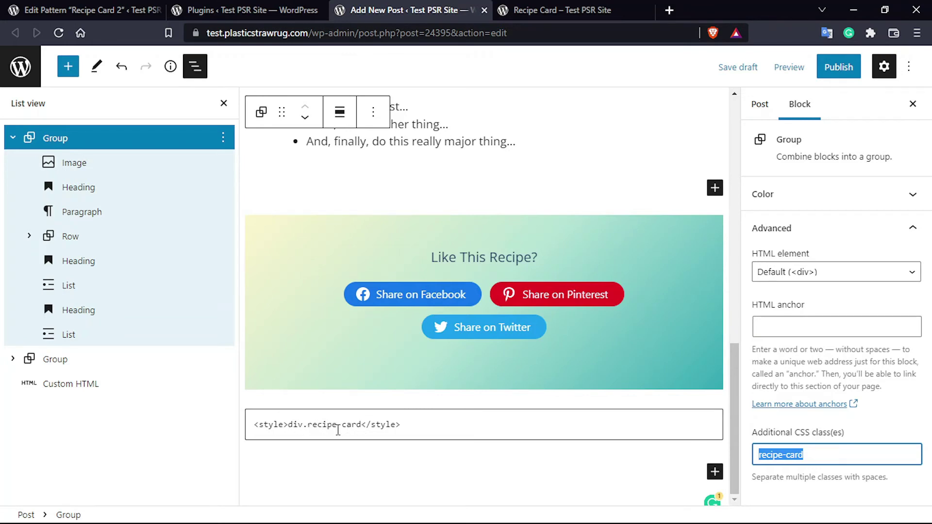
- Complete the div.recipe-card rule with the declaration {border: 2px solid grey}
click(364, 427)
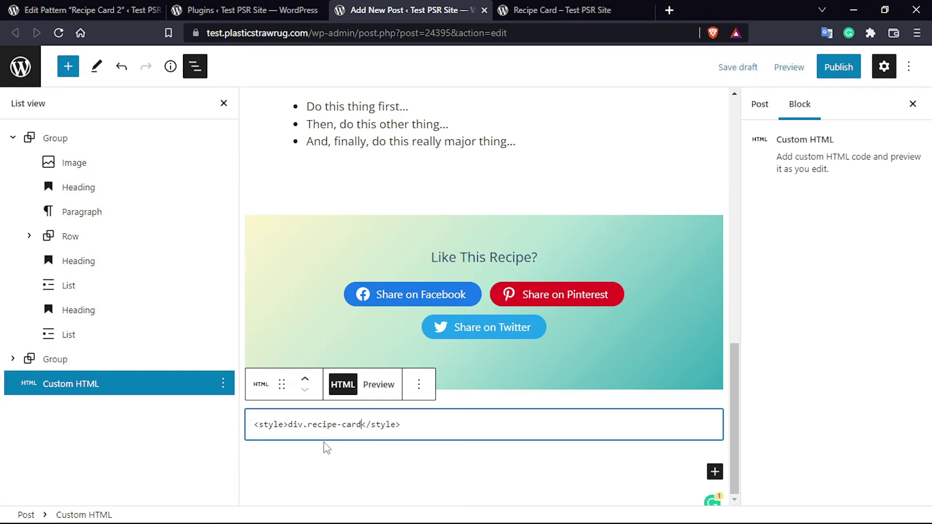
text({)
text(})
text(border)
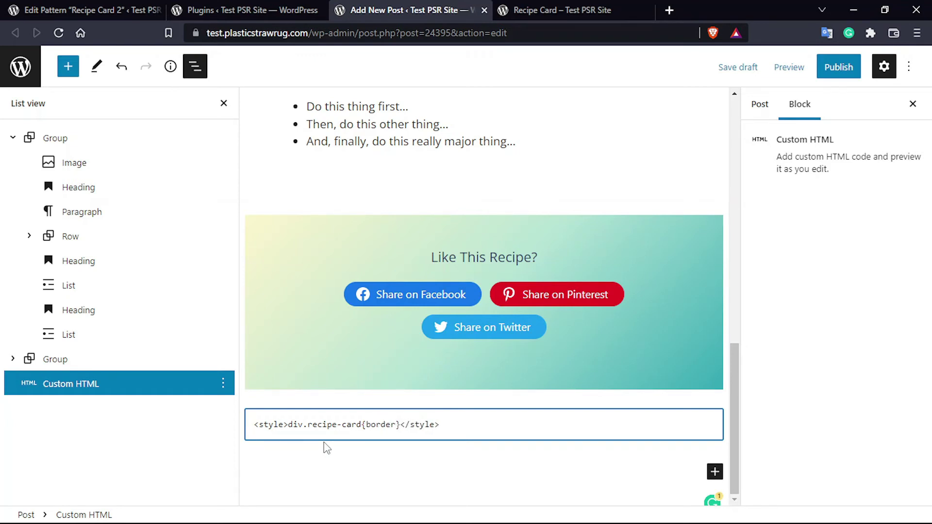
text(: )
text(2xp)
key(BackSpace)
key(BackSpace)
text(px solid grey)
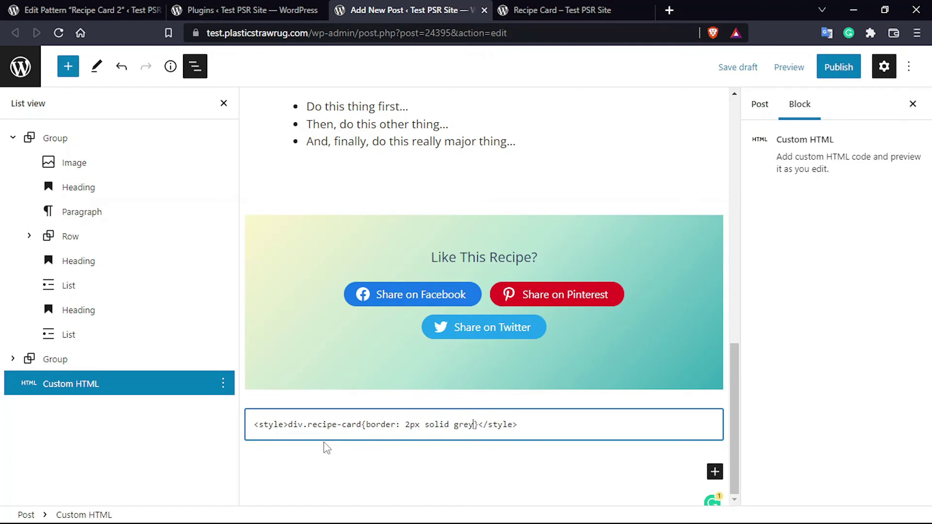
- Save the recipe post draft and open its preview in a new tab
click(744, 68)
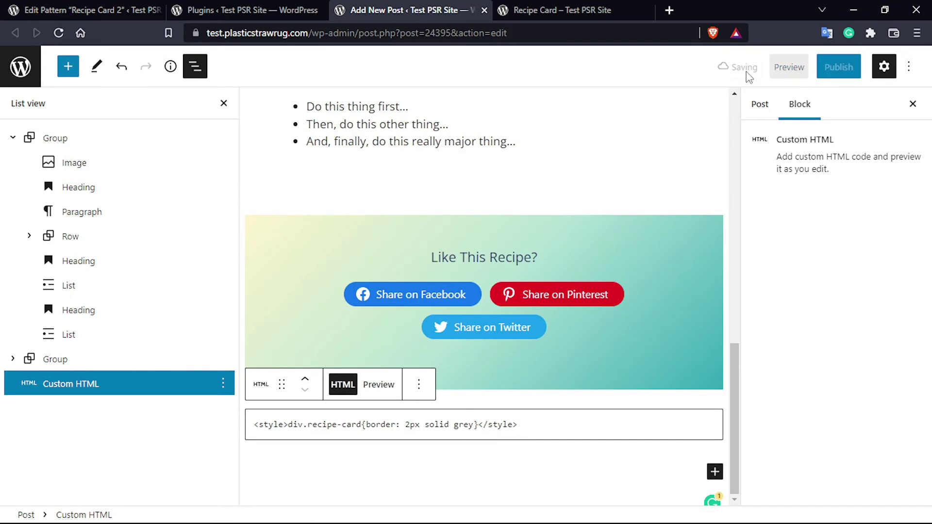
click(789, 68)
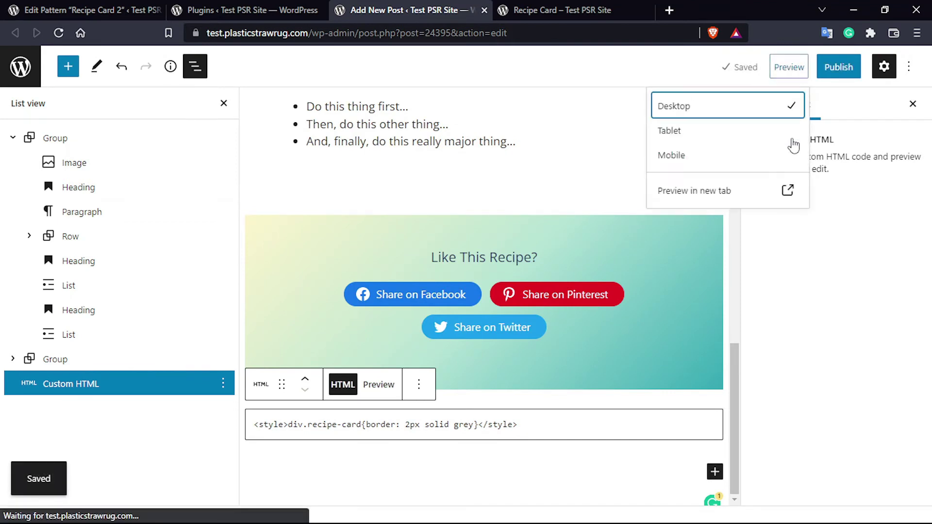
click(706, 194)
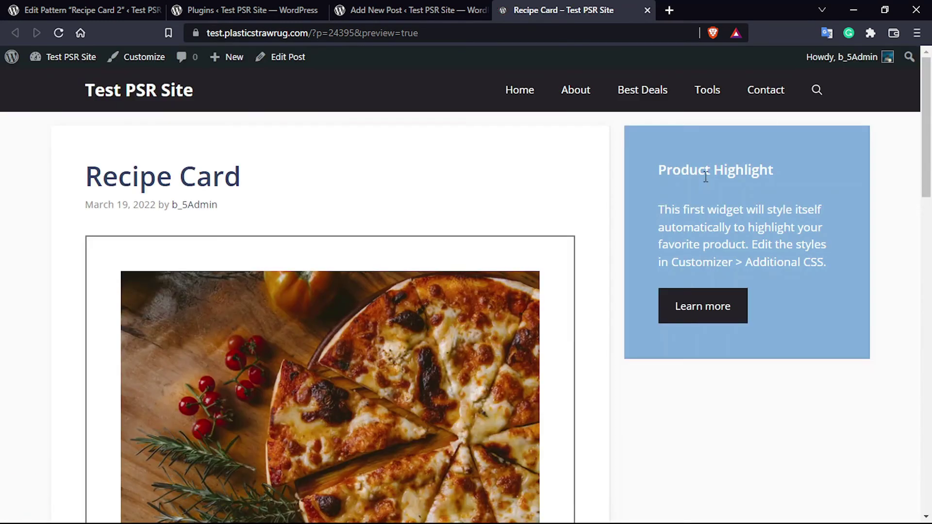
- Examine the border around the previewed recipe card from the pizza image down to the social sharing section
scroll(642, 203, down, 4)
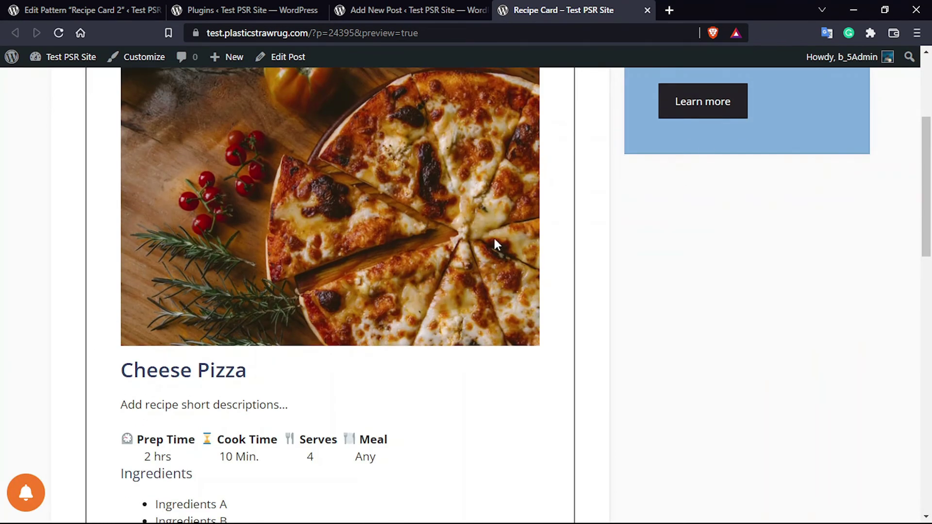
scroll(493, 240, up, 4)
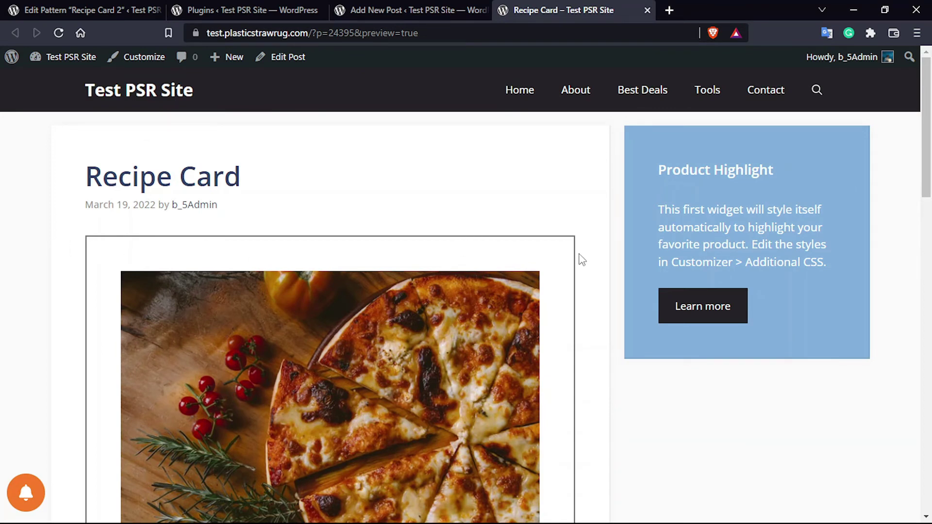
scroll(258, 257, down, 10)
scroll(268, 257, up, 3)
scroll(269, 257, down, 3)
scroll(268, 257, up, 1)
scroll(268, 257, down, 3)
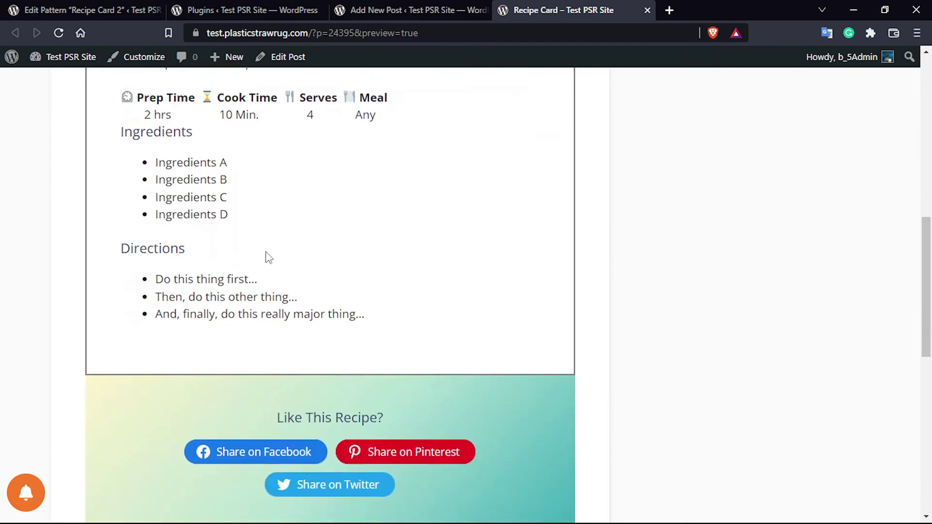
scroll(403, 200, up, 5)
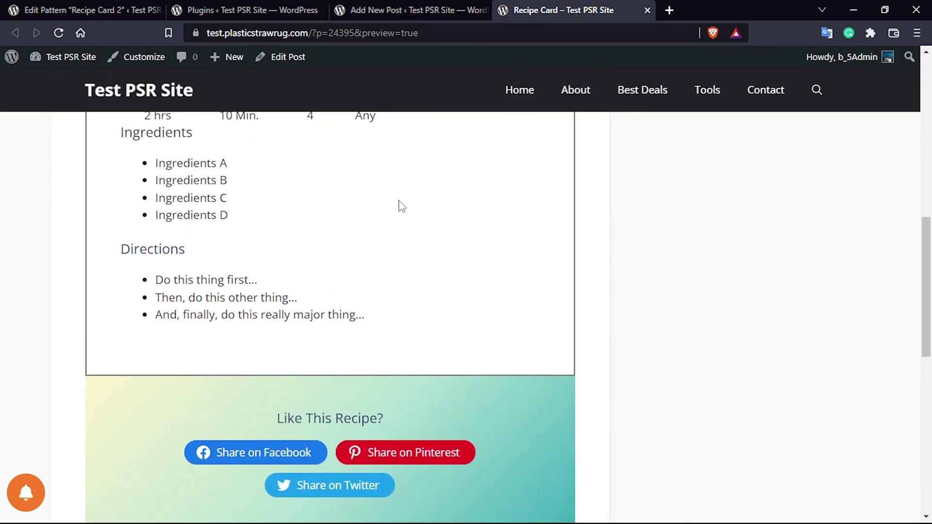
- Return to the recipe post in the editor, look over its card, and dismiss the preview options
scroll(367, 211, down, 3)
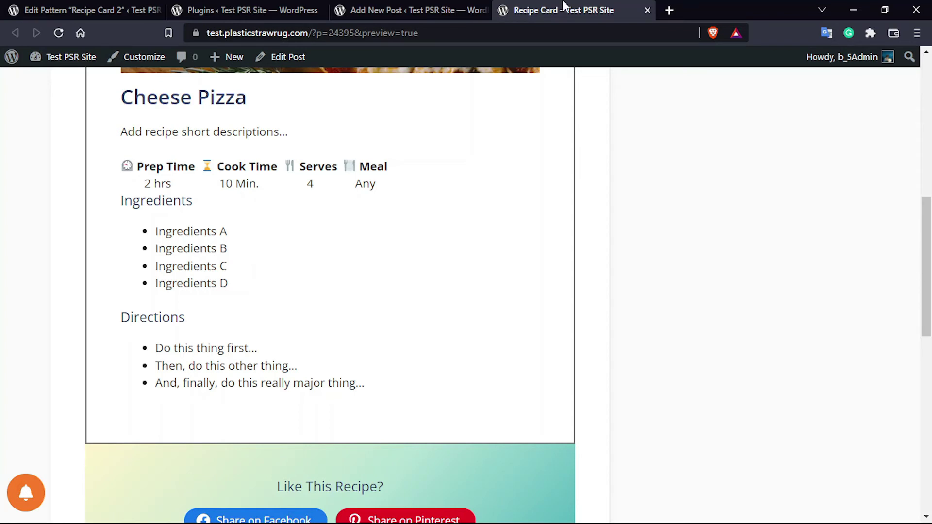
click(426, 9)
scroll(446, 206, up, 3)
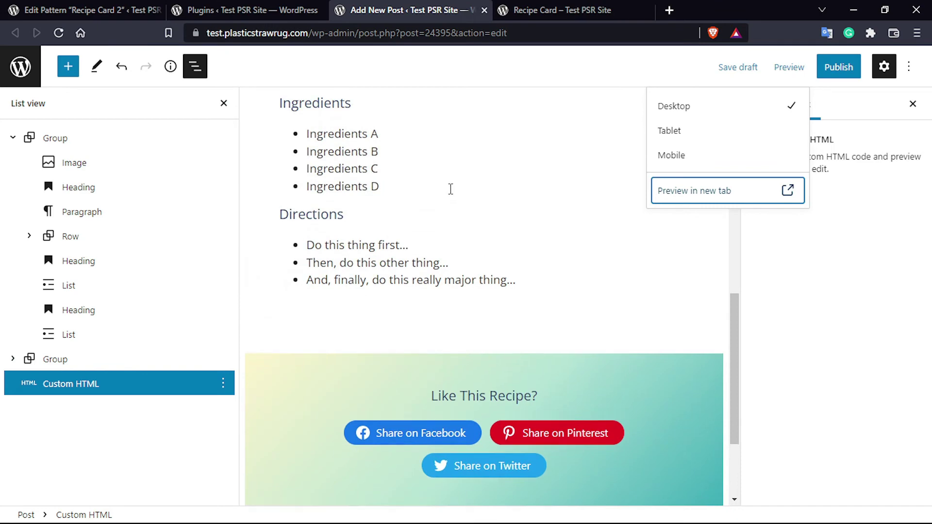
scroll(450, 189, up, 6)
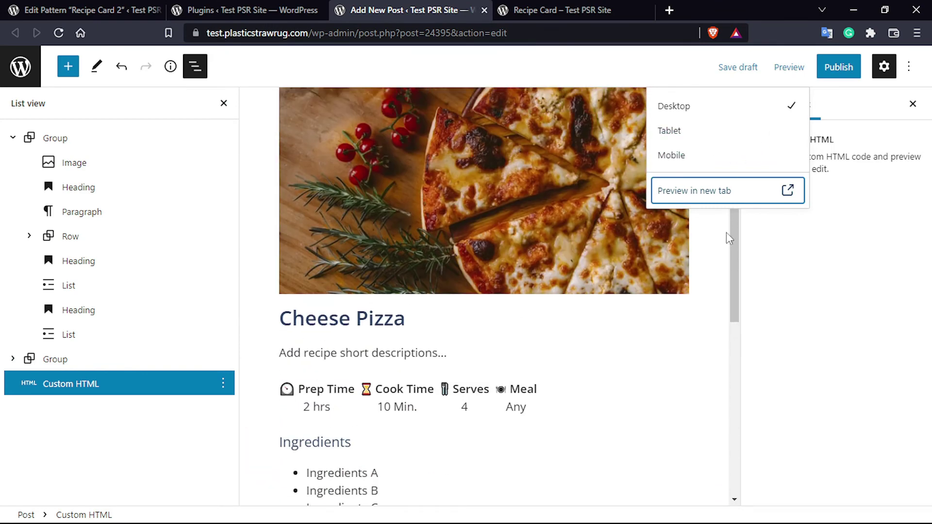
click(727, 289)
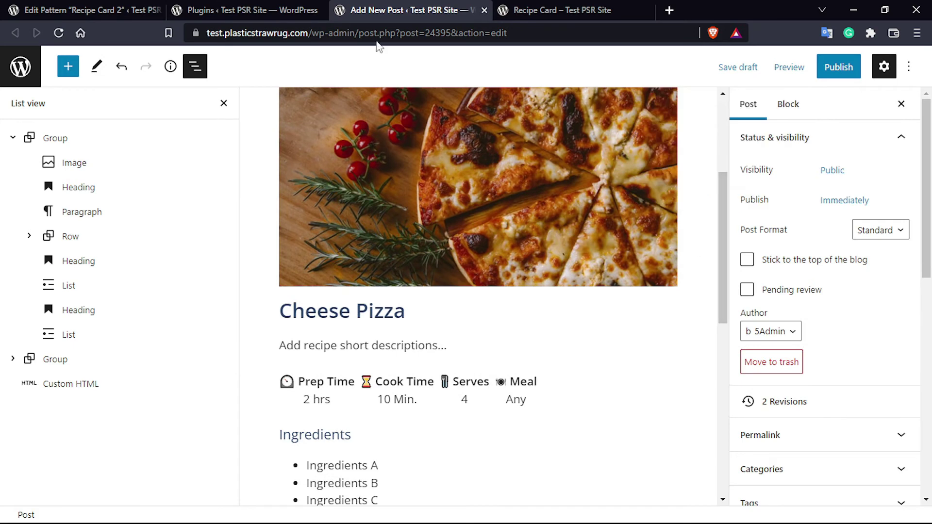
- Locate Block Pattern Builder among the installed plugins and start a new block pattern
click(243, 10)
scroll(217, 216, up, 6)
scroll(216, 216, down, 6)
mouse_move(47, 237)
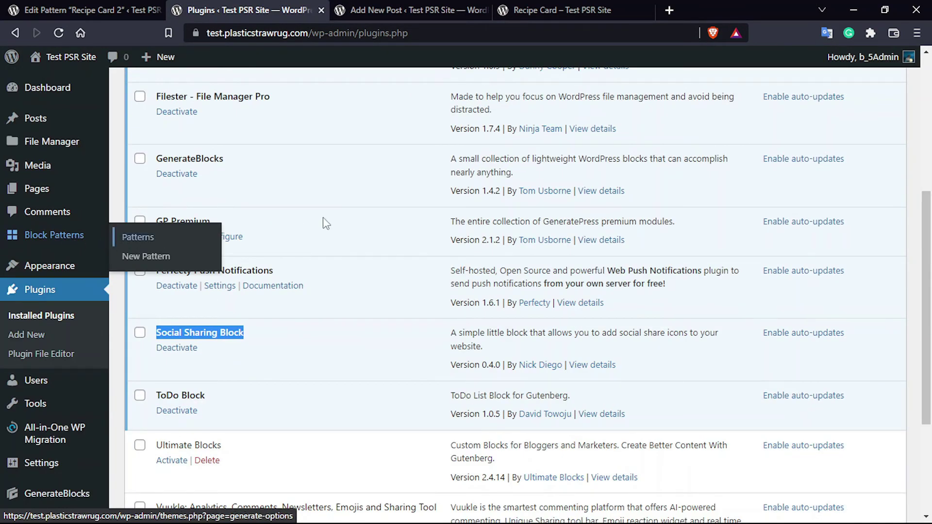
scroll(335, 214, up, 3)
scroll(344, 206, up, 2)
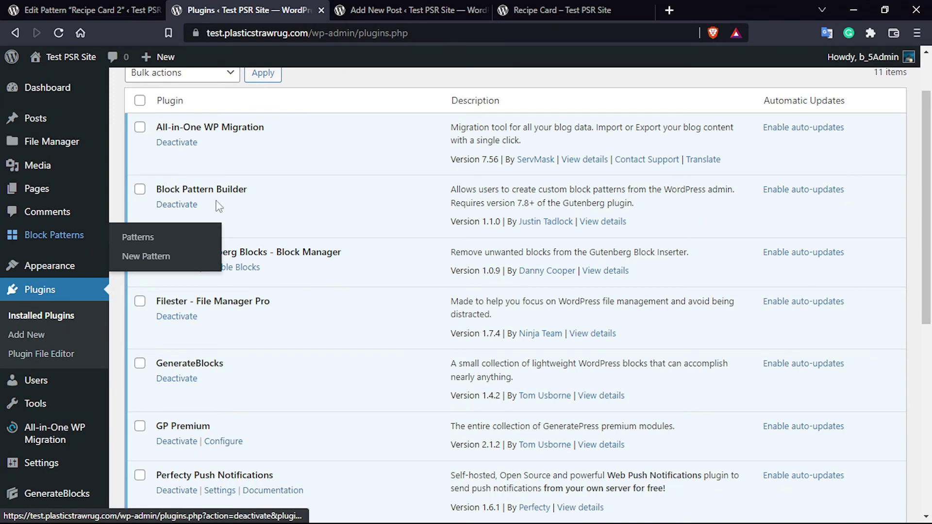
scroll(298, 128, up, 2)
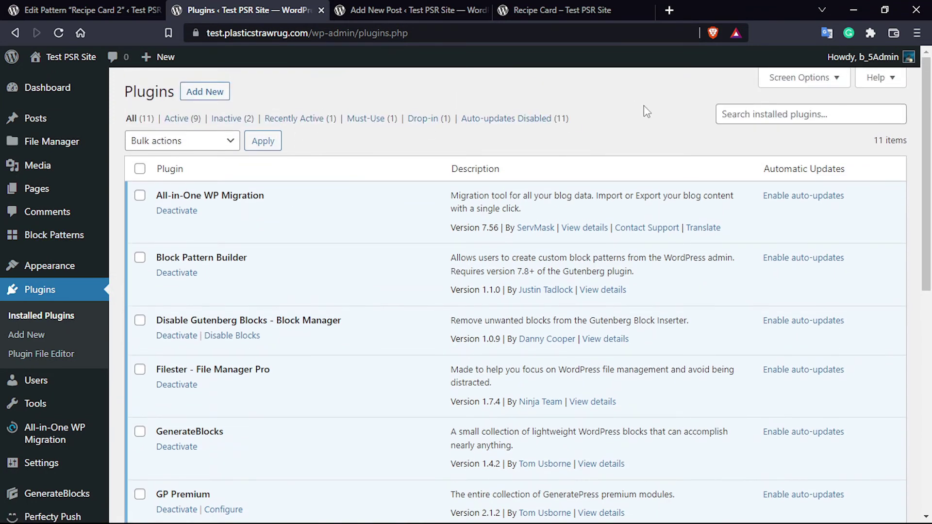
click(50, 243)
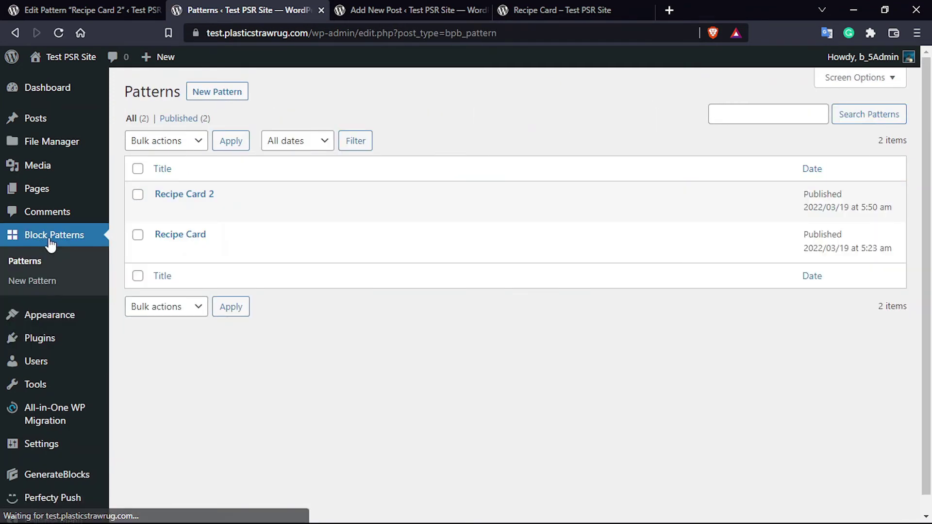
click(219, 97)
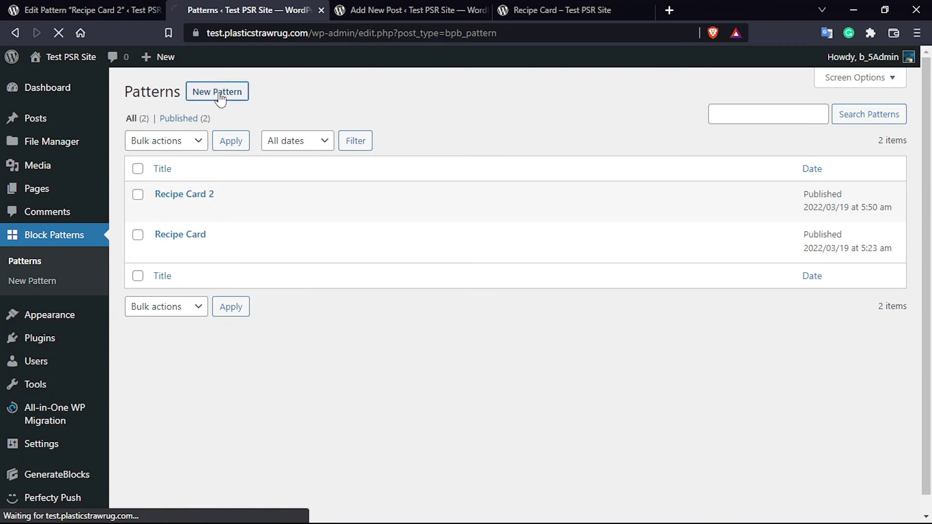
- Close the list view in the Recipe Card post and copy all of the post's content
click(415, 9)
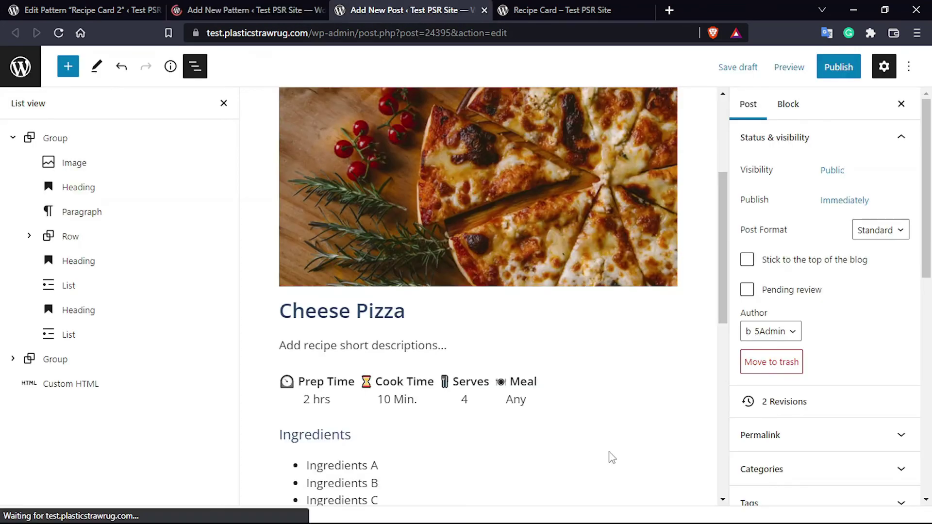
scroll(489, 169, up, 4)
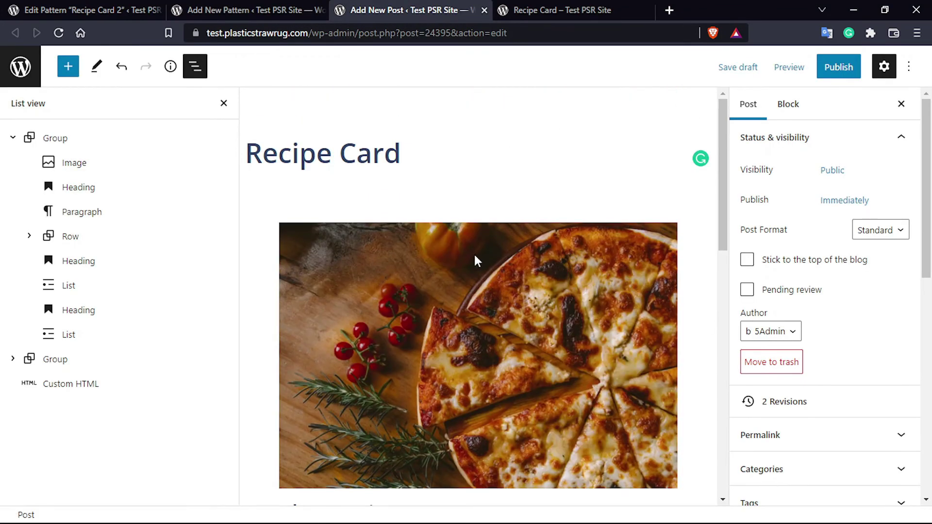
click(223, 103)
scroll(591, 266, down, 3)
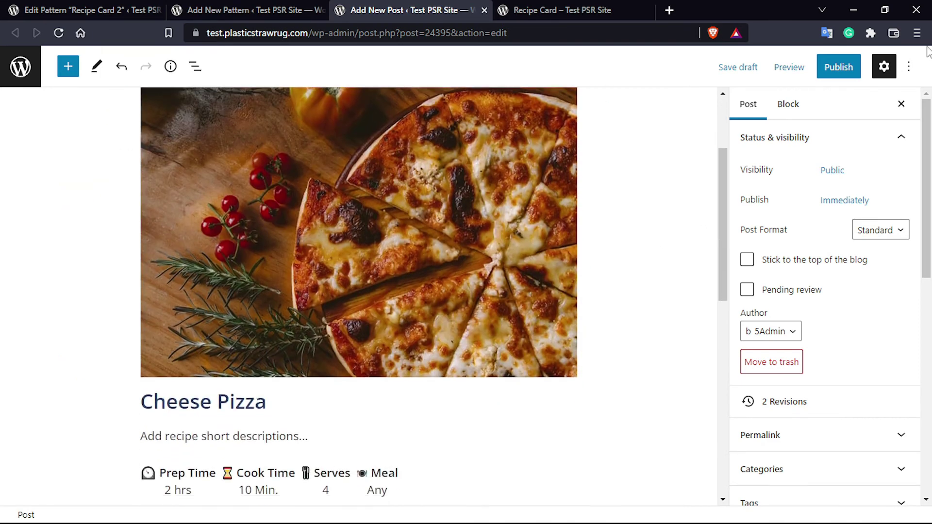
click(908, 69)
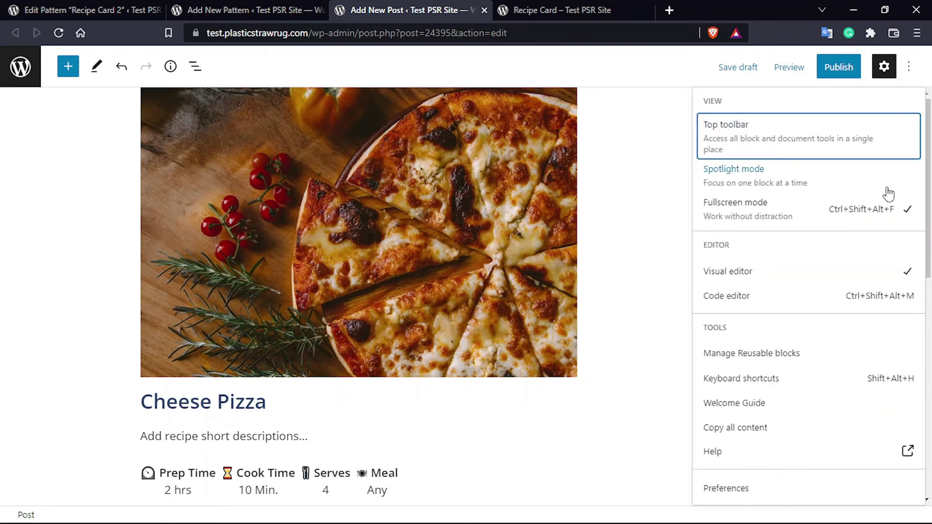
click(757, 429)
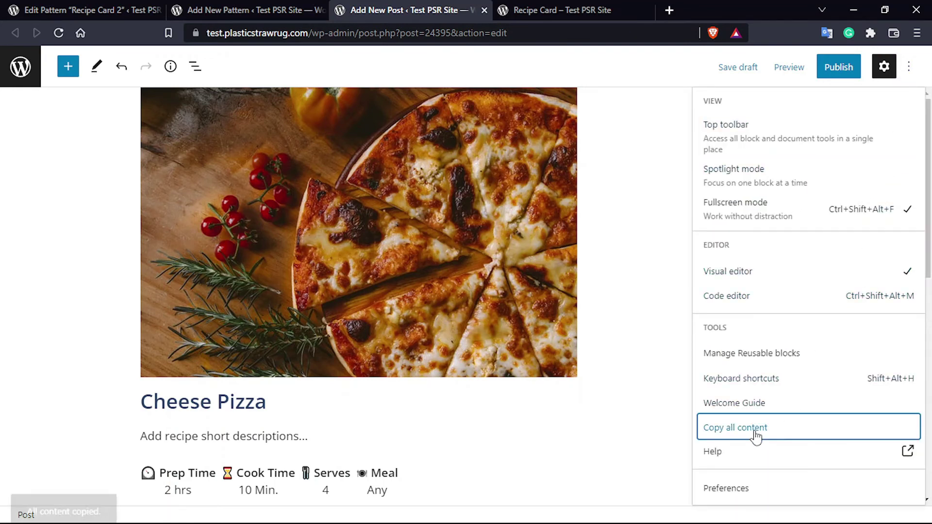
- Paste the copied recipe card content into the empty body of the new pattern
click(299, 14)
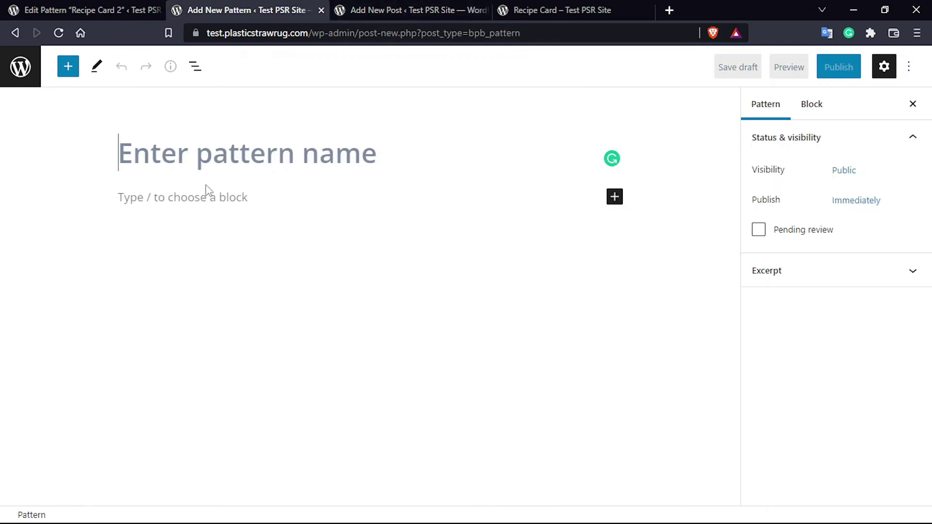
click(186, 198)
key(ctrl+v)
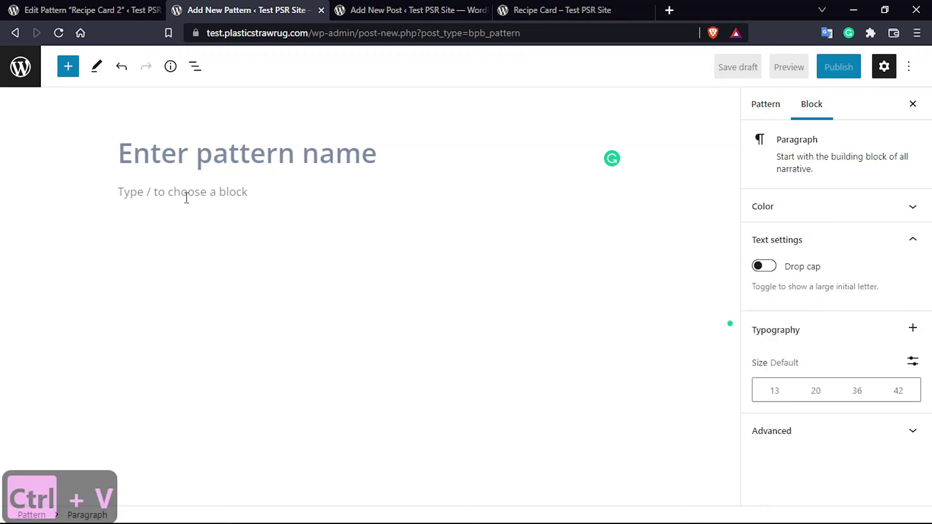
- Name the new pattern "Custom Recipe" and publish it
scroll(582, 267, up, 10)
click(273, 160)
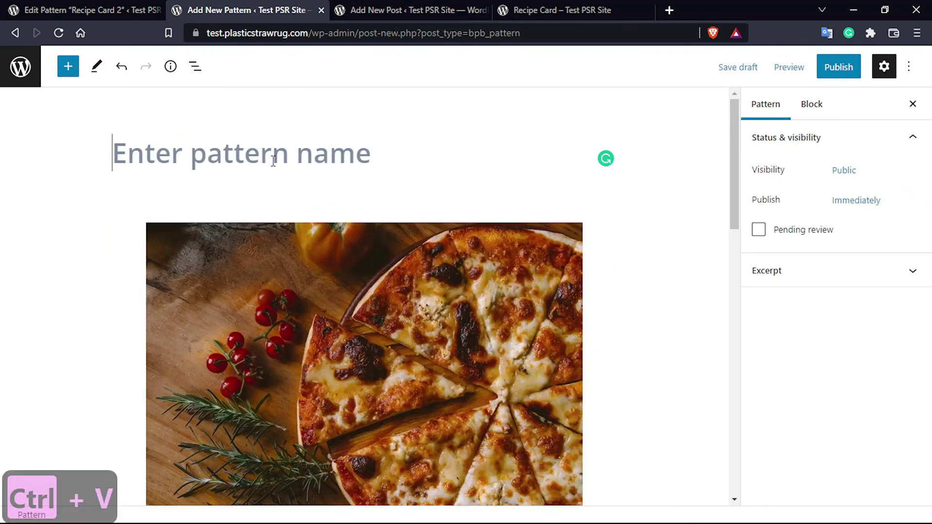
text(R)
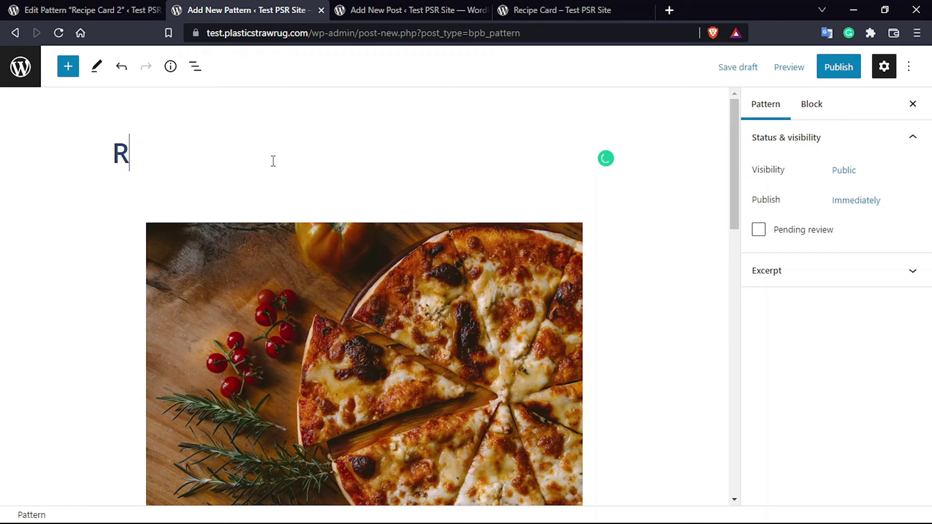
key(BackSpace)
text(CUsto)
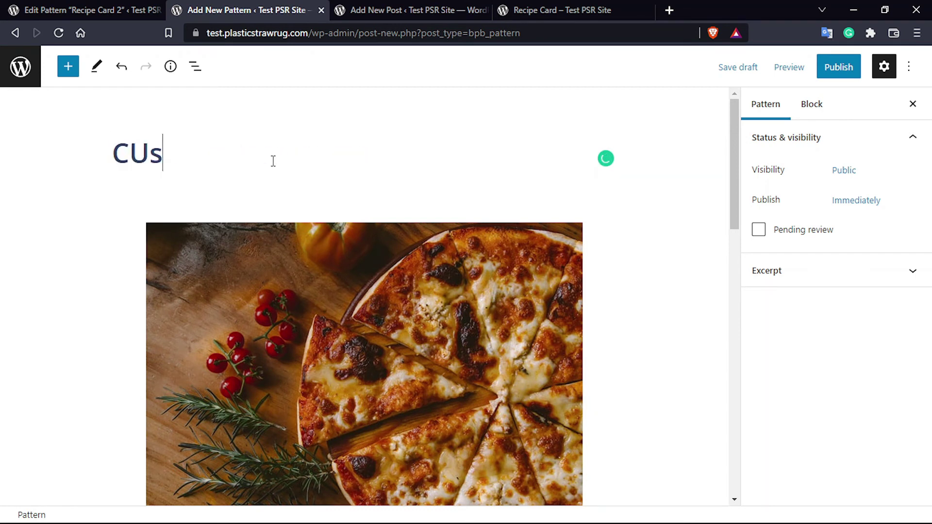
key(BackSpace)
key(BackSpace)
key(BackSpace)
key(BackSpace)
text(ust)
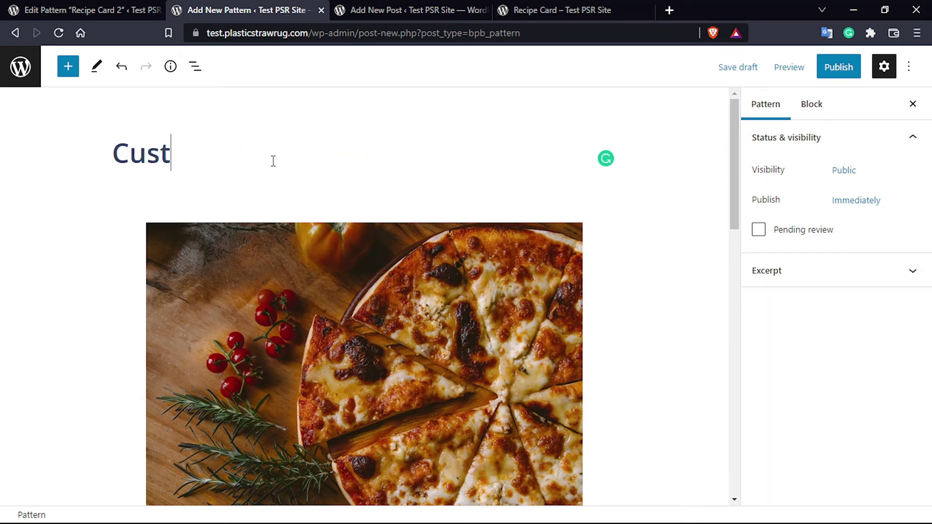
text(om Recipe)
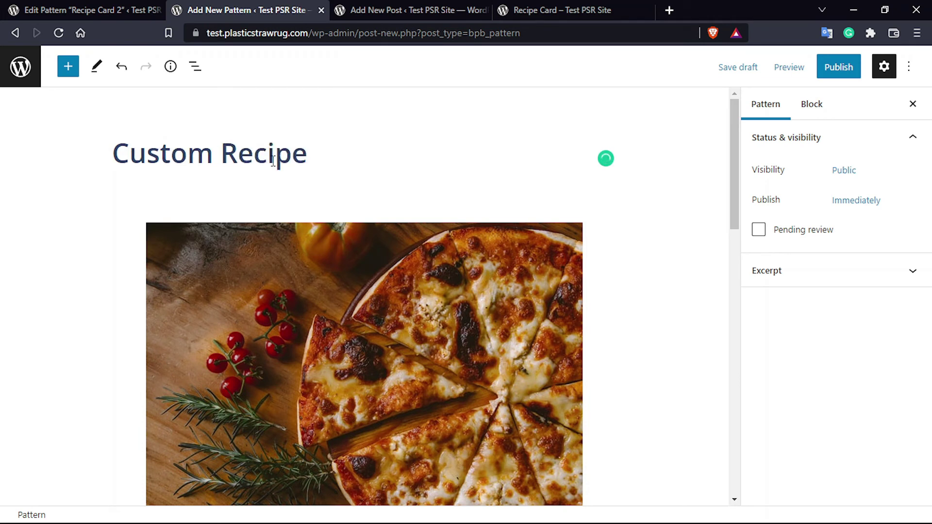
click(835, 73)
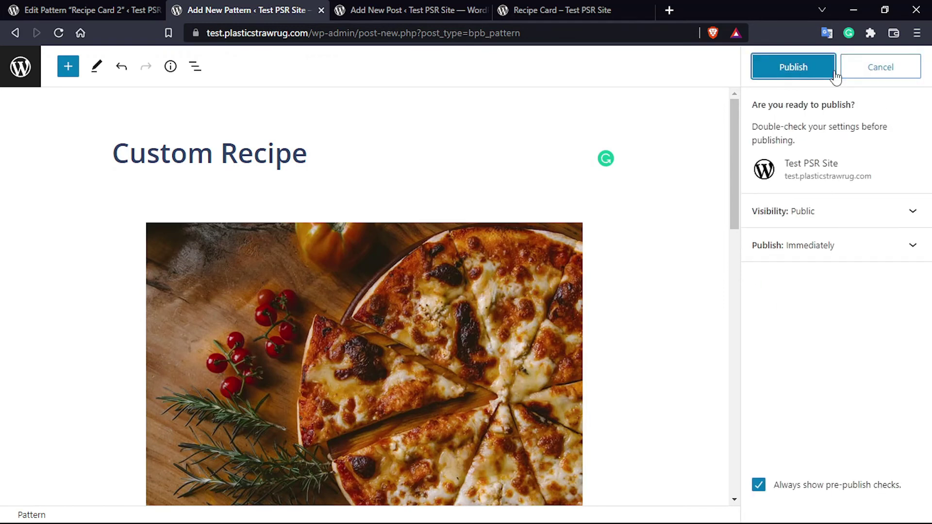
click(830, 73)
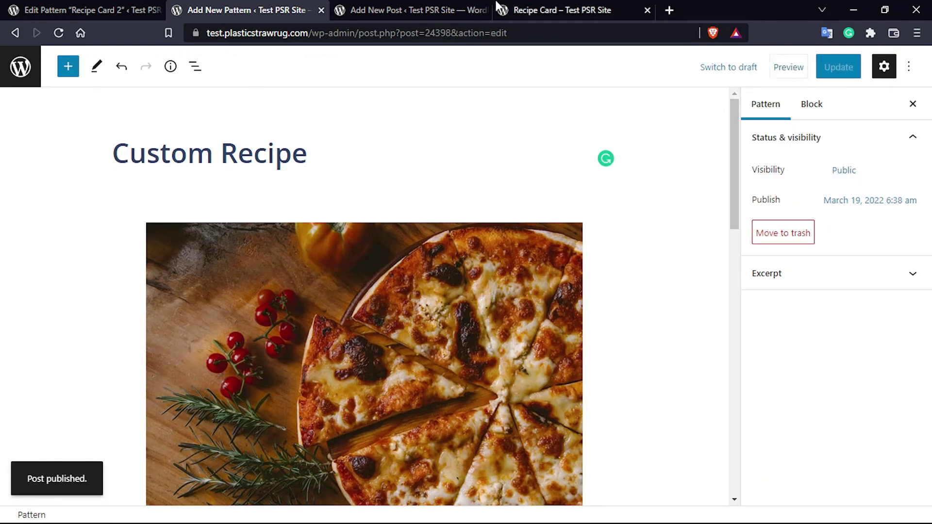
- Go back to the recipe preview page and create a new post from there
key(ctrl+Tab)
scroll(460, 179, up, 3)
key(ctrl+Tab)
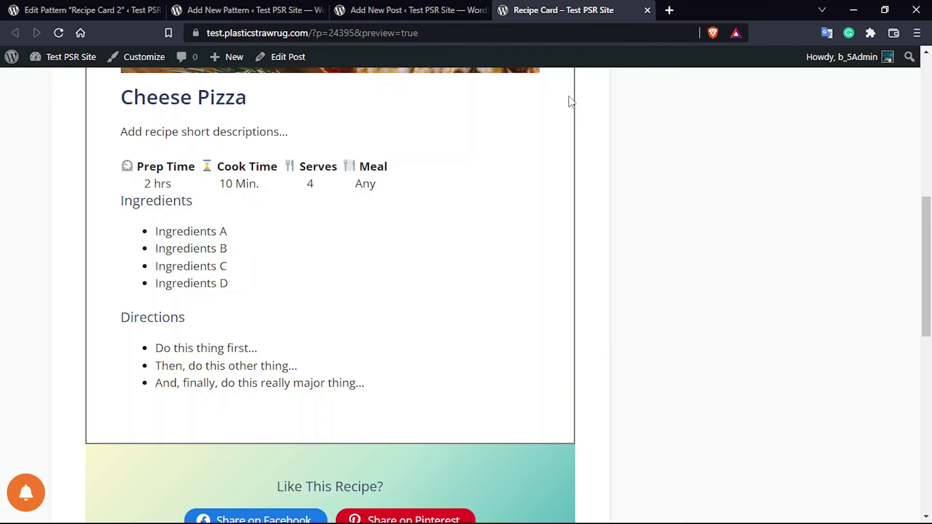
scroll(710, 215, up, 3)
scroll(920, 245, up, 5)
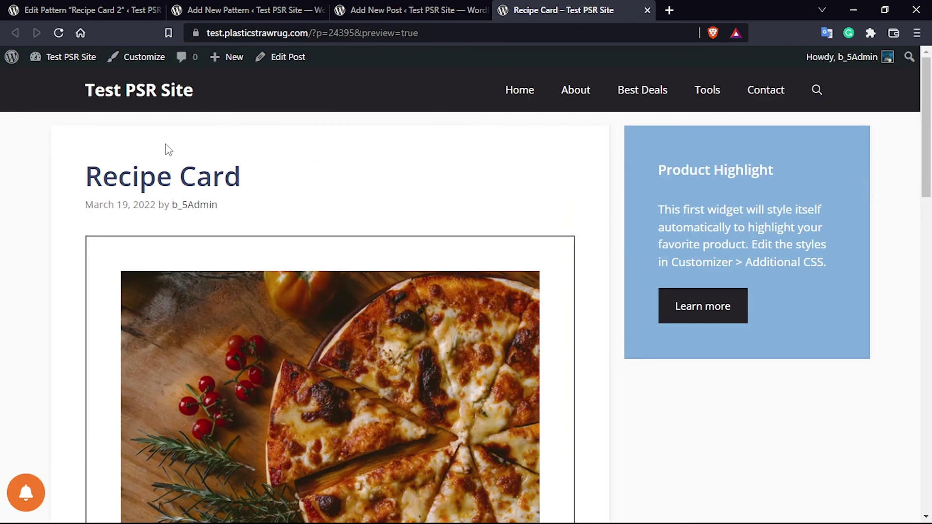
mouse_move(226, 56)
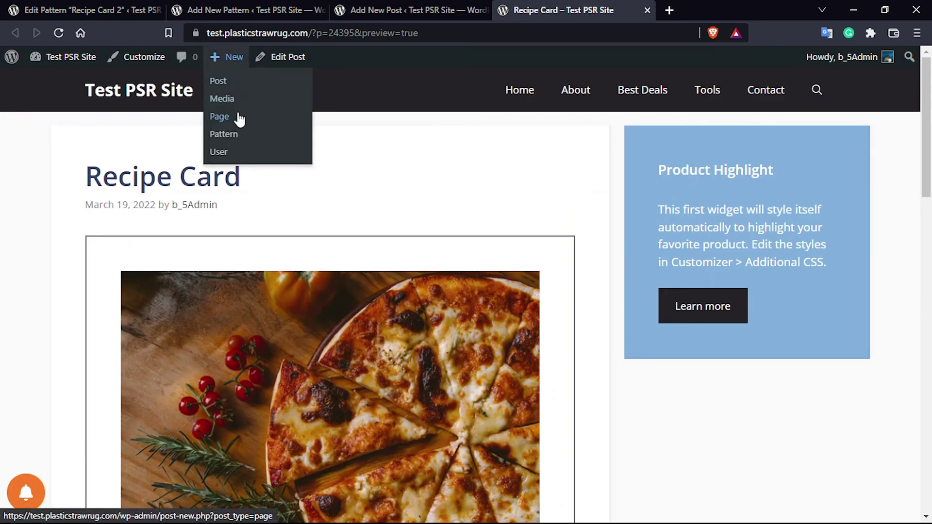
click(225, 82)
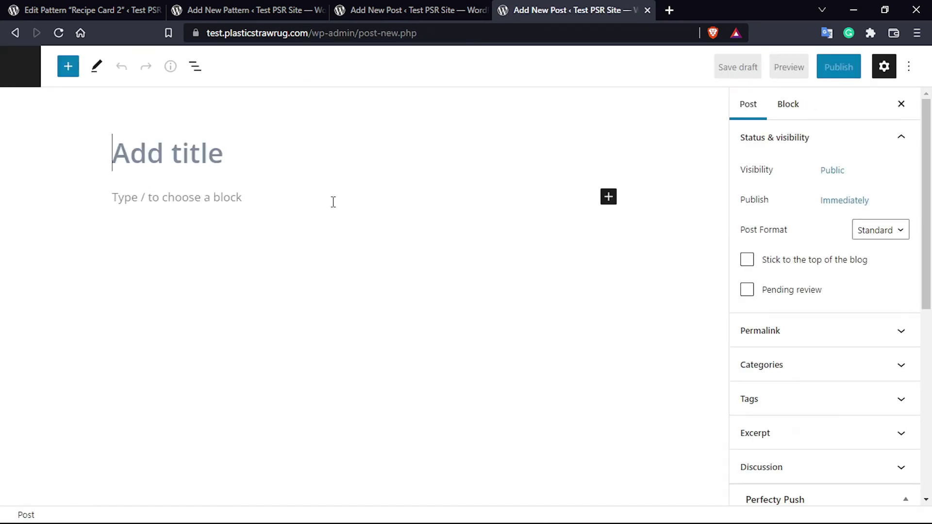
- Search the available blocks for "Custo Rec" and insert the Custom Recipe pattern into the new post
click(608, 197)
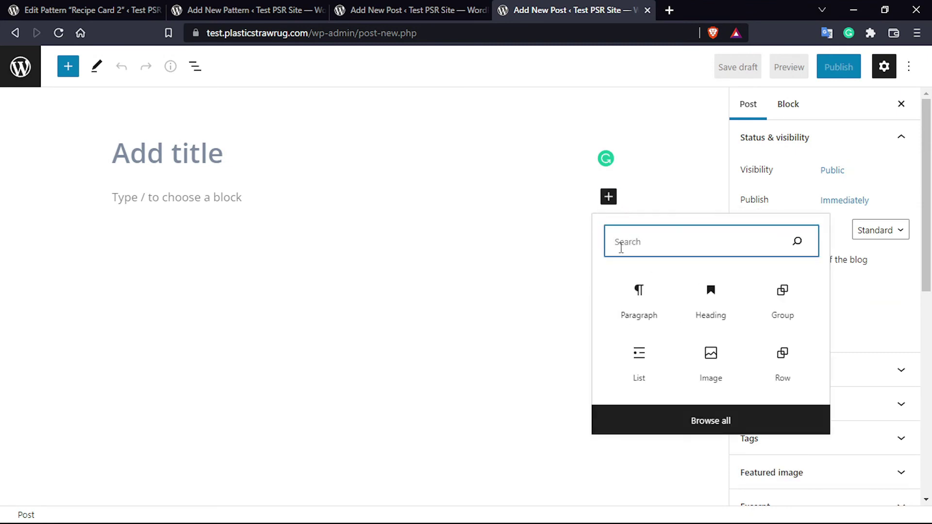
text(Custo)
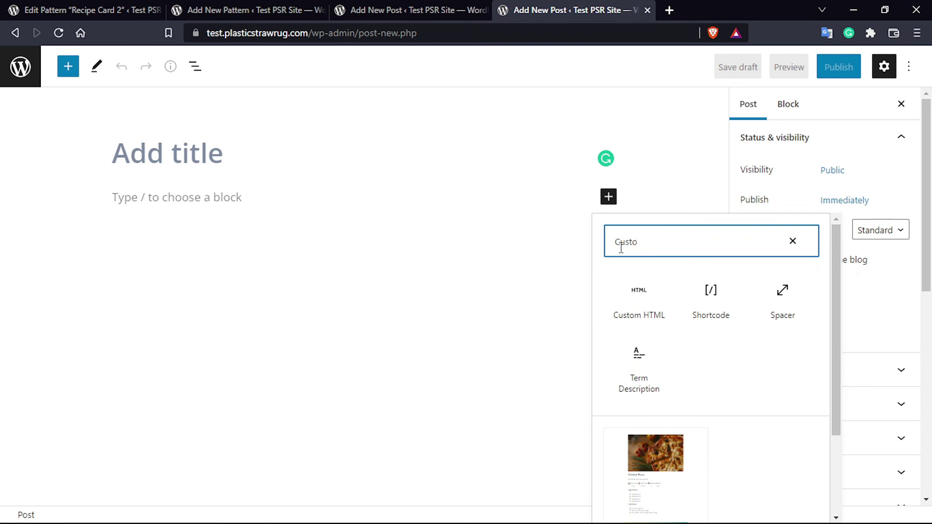
text( Rec)
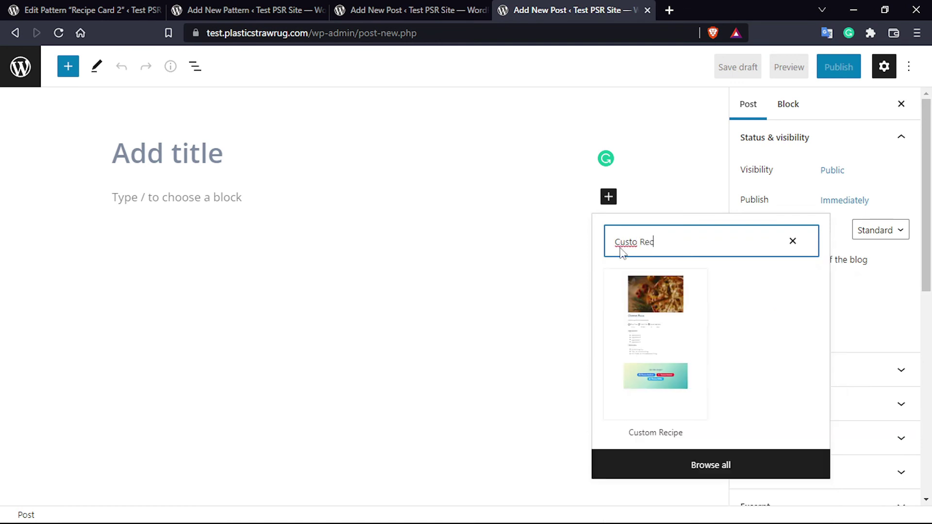
click(670, 362)
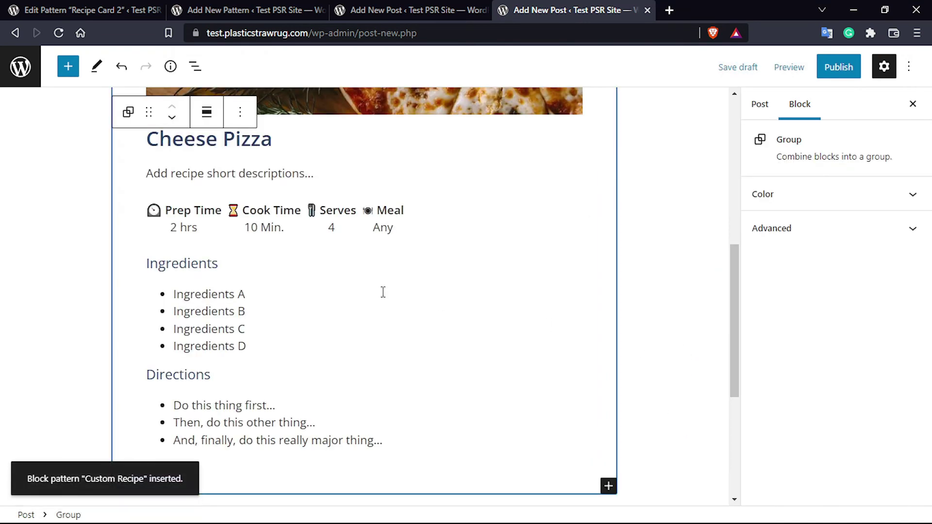
- Examine the inserted card's image, Cheese Pizza heading, prep details, ingredients, directions and sharing section as editable blocks
scroll(345, 258, up, 4)
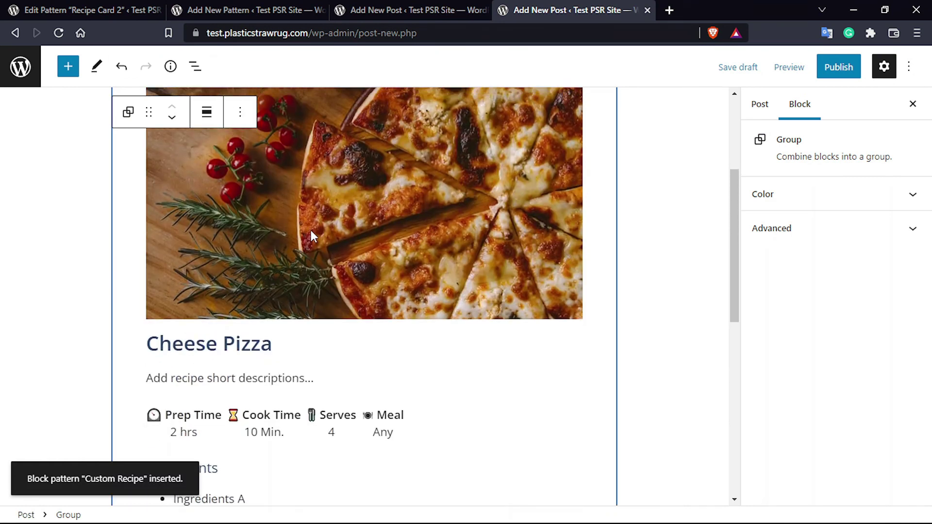
scroll(310, 230, down, 1)
scroll(335, 262, down, 1)
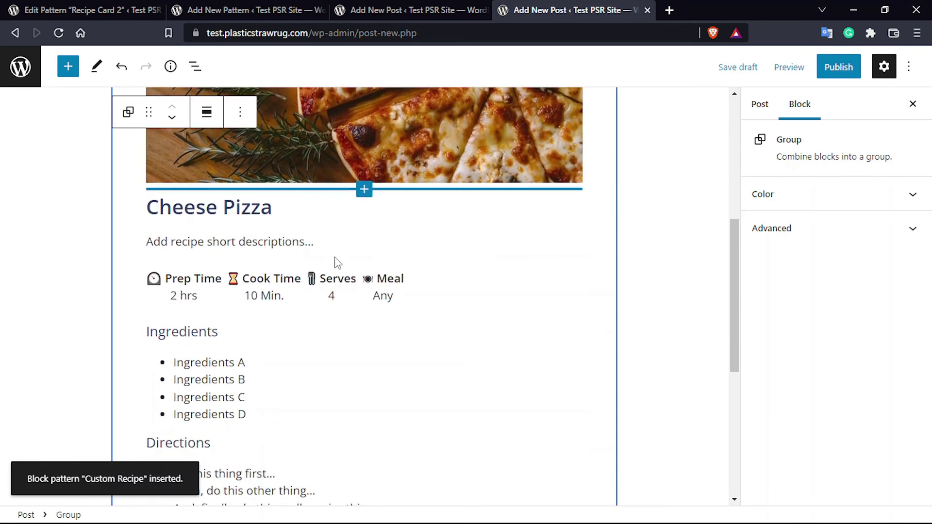
scroll(249, 243, down, 1)
scroll(250, 238, up, 1)
scroll(250, 238, up, 1)
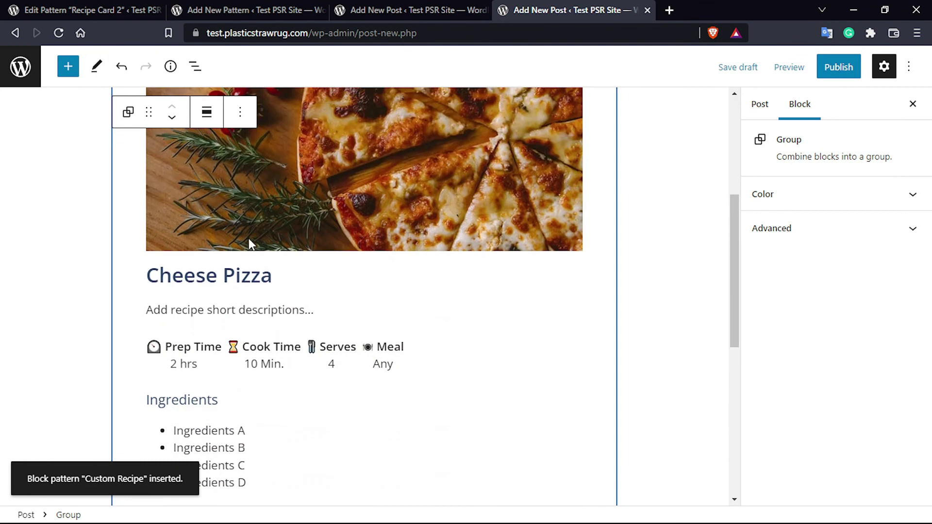
drag(168, 271, 274, 275)
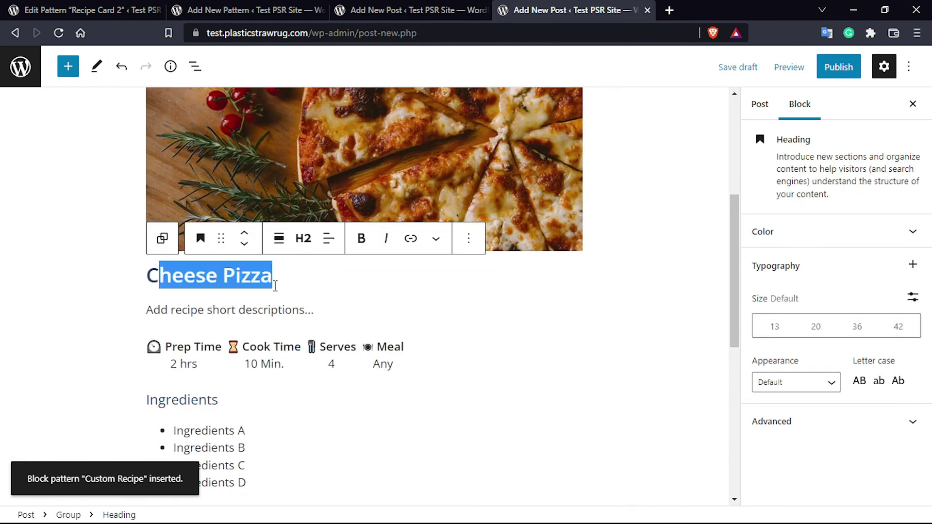
scroll(219, 306, down, 1)
click(264, 297)
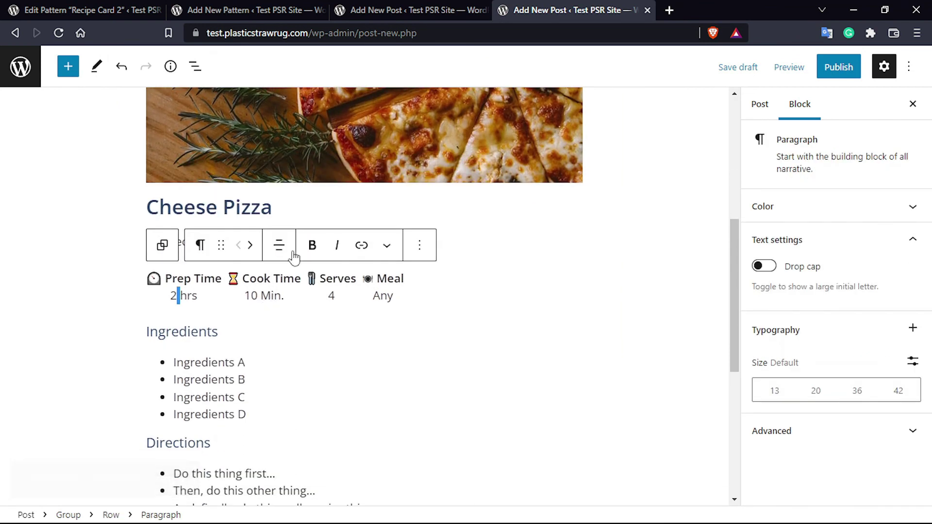
click(388, 208)
scroll(219, 349, down, 2)
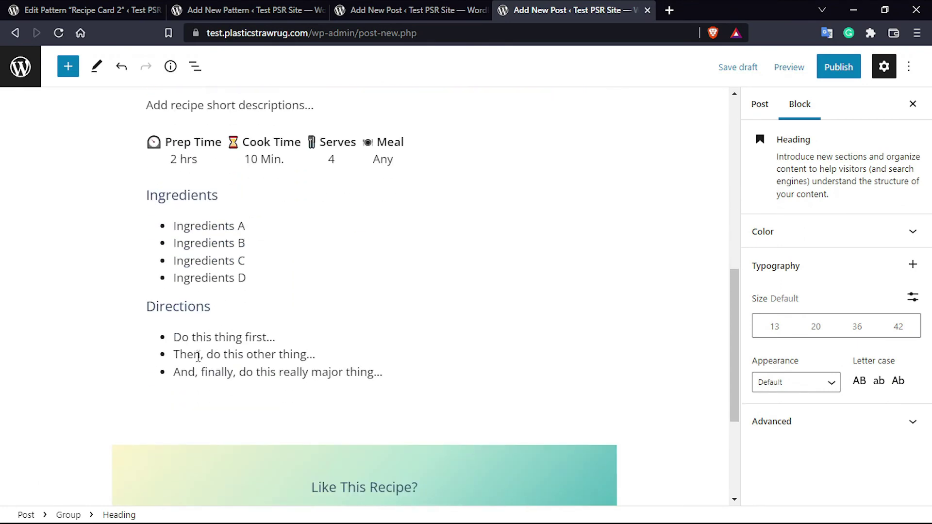
scroll(211, 346, down, 1)
scroll(210, 349, up, 6)
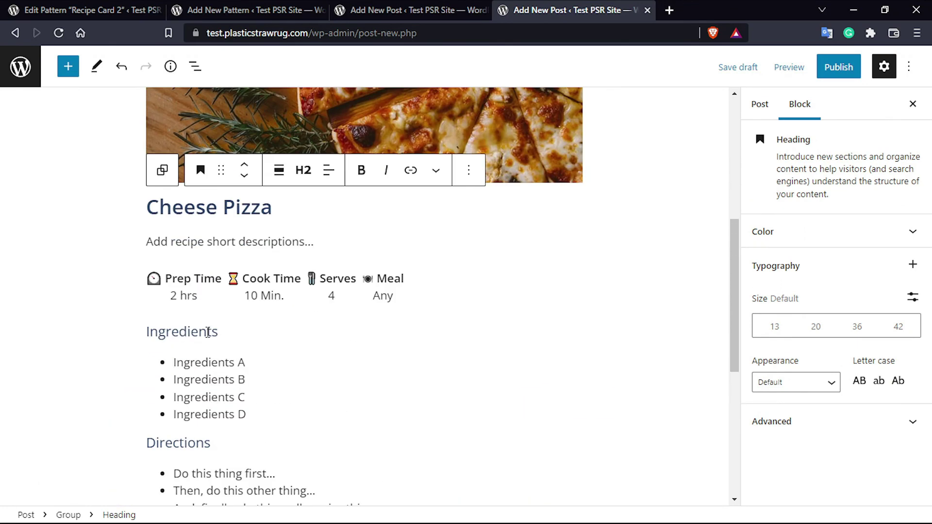
scroll(207, 333, up, 2)
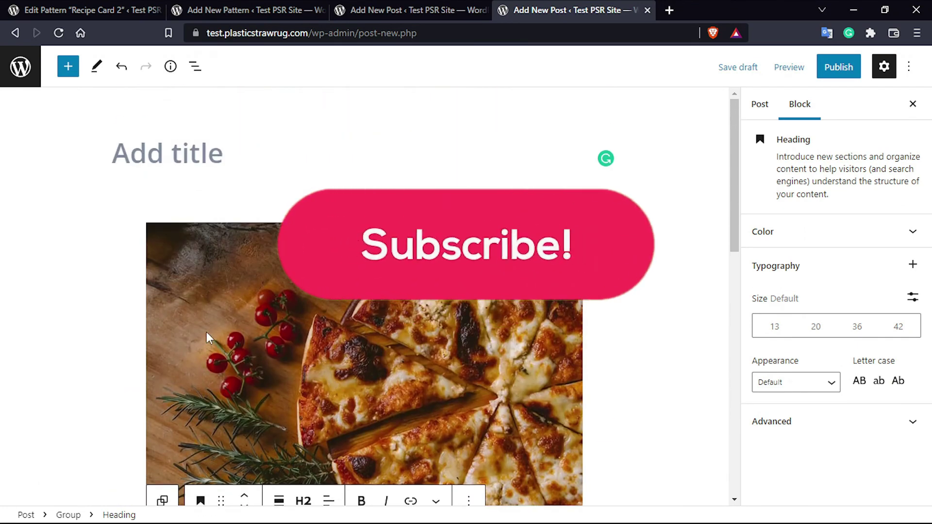